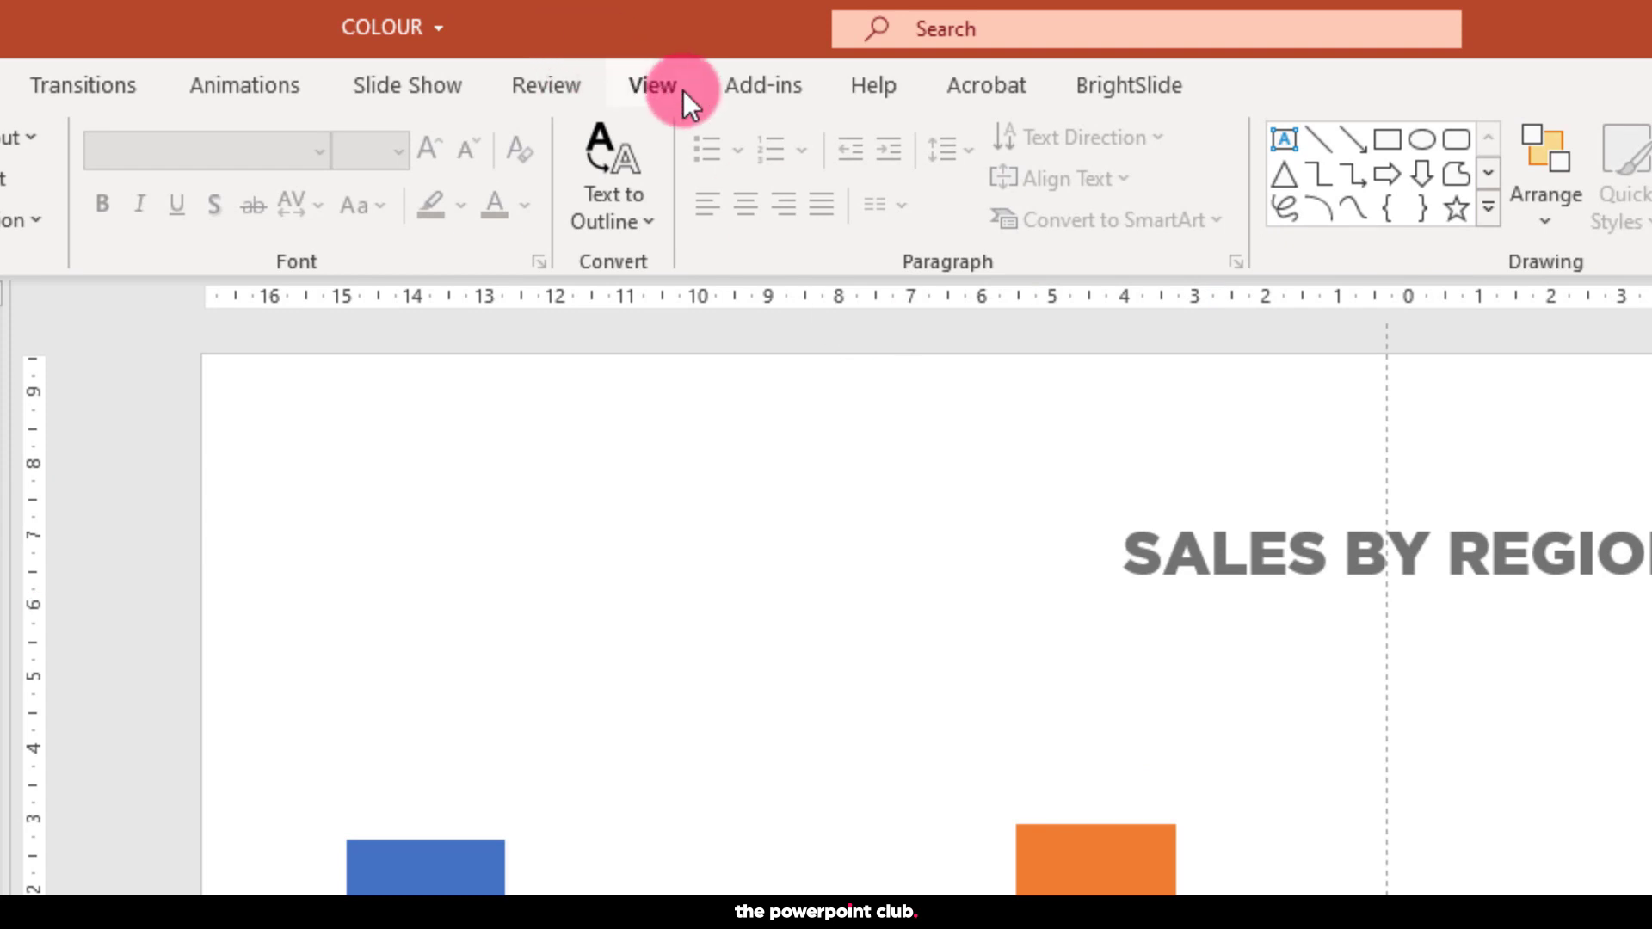
# - In Slide Master view, apply the Slipstream theme colour scheme to the presentation
pyautogui.click(680, 90)
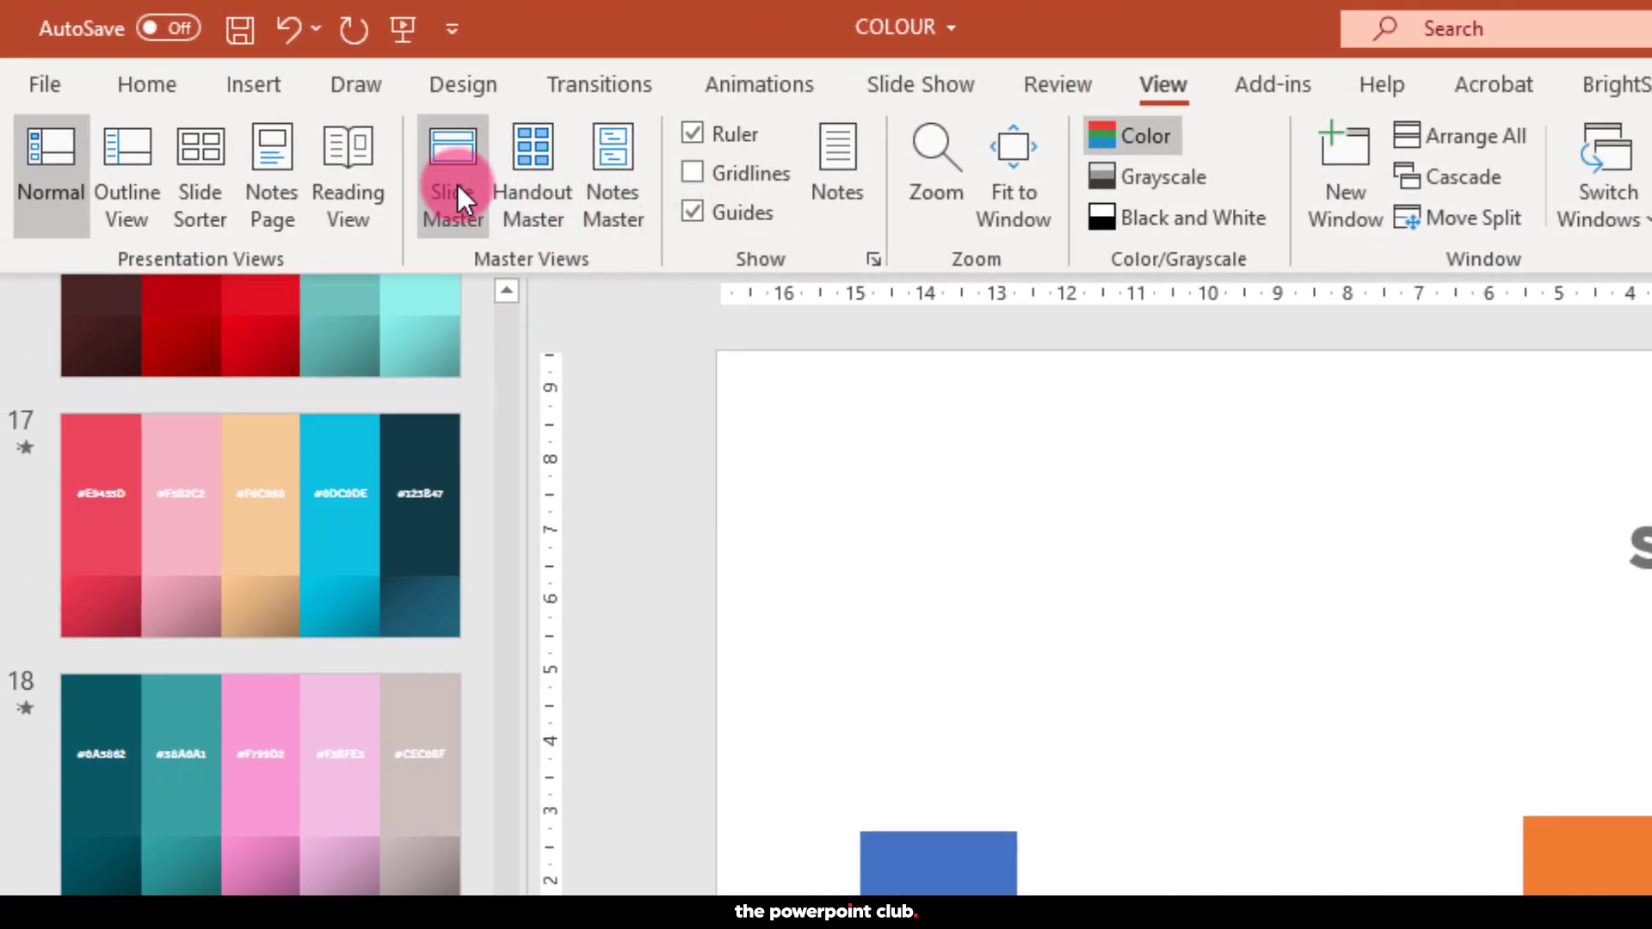
pyautogui.click(457, 184)
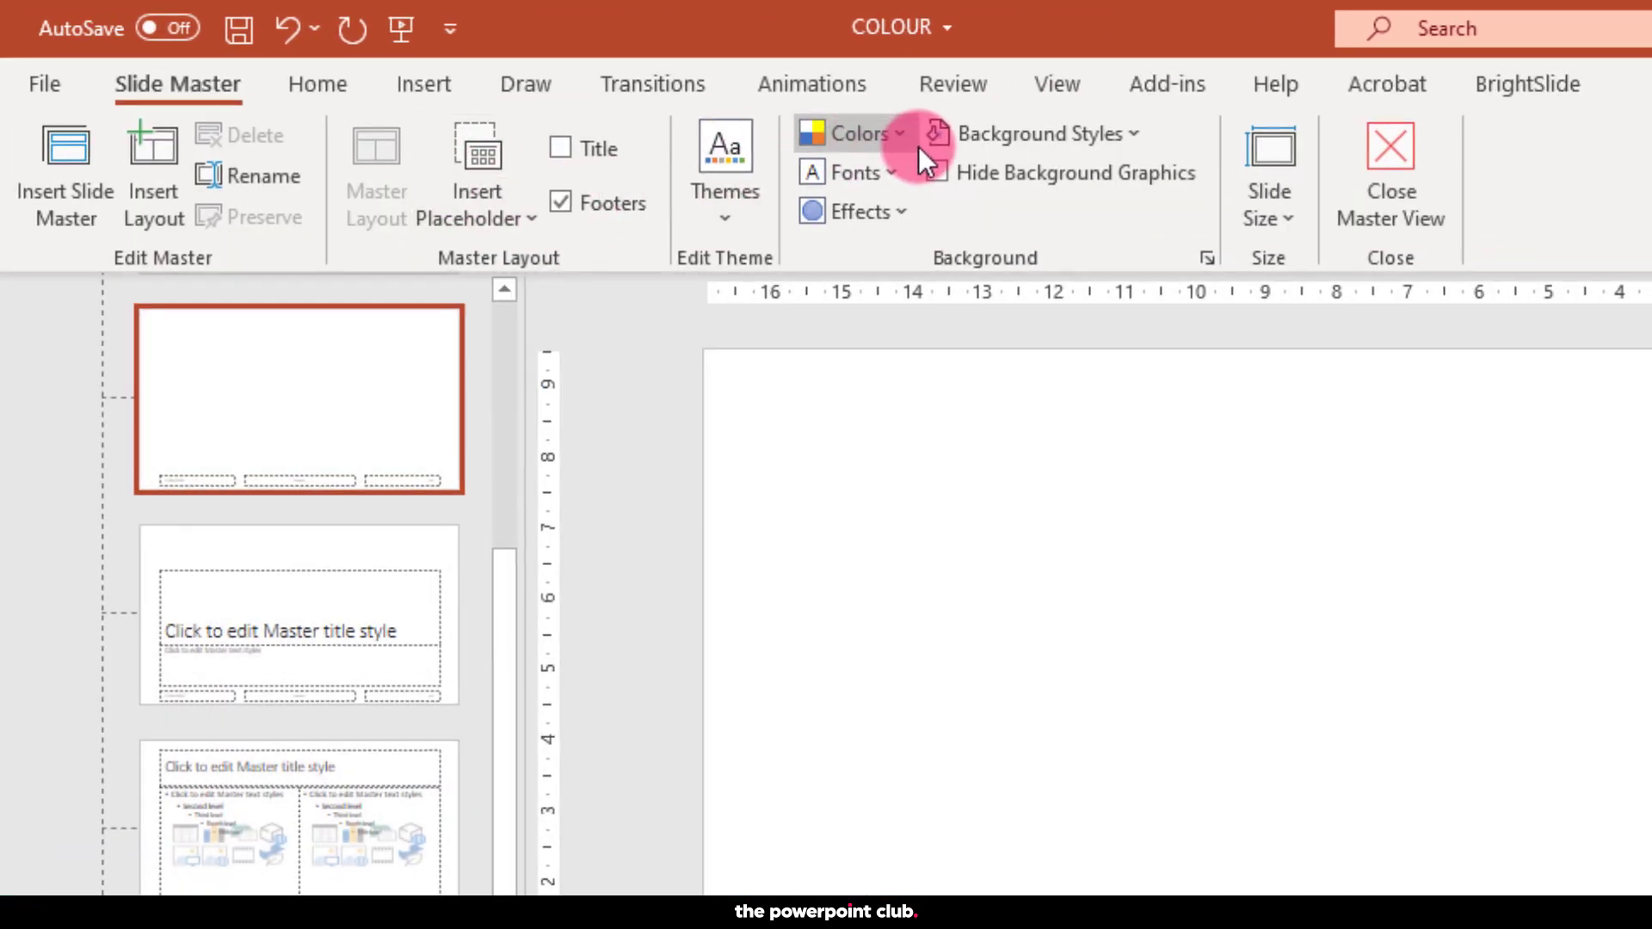
pyautogui.click(916, 144)
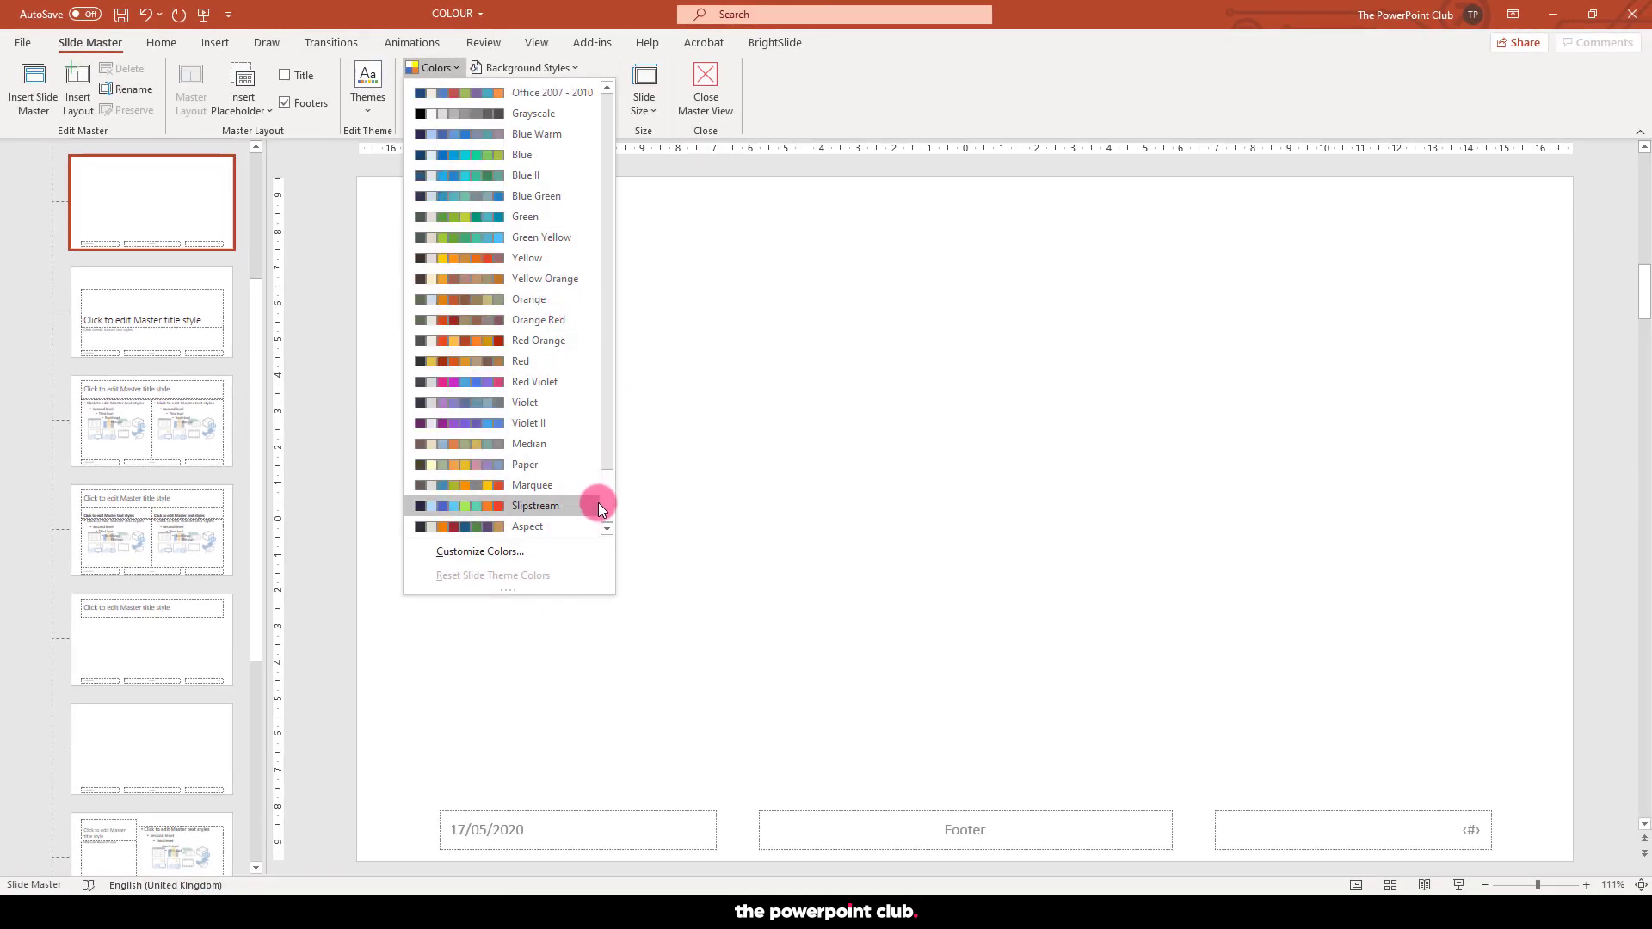
pyautogui.scroll(2, 607, 492)
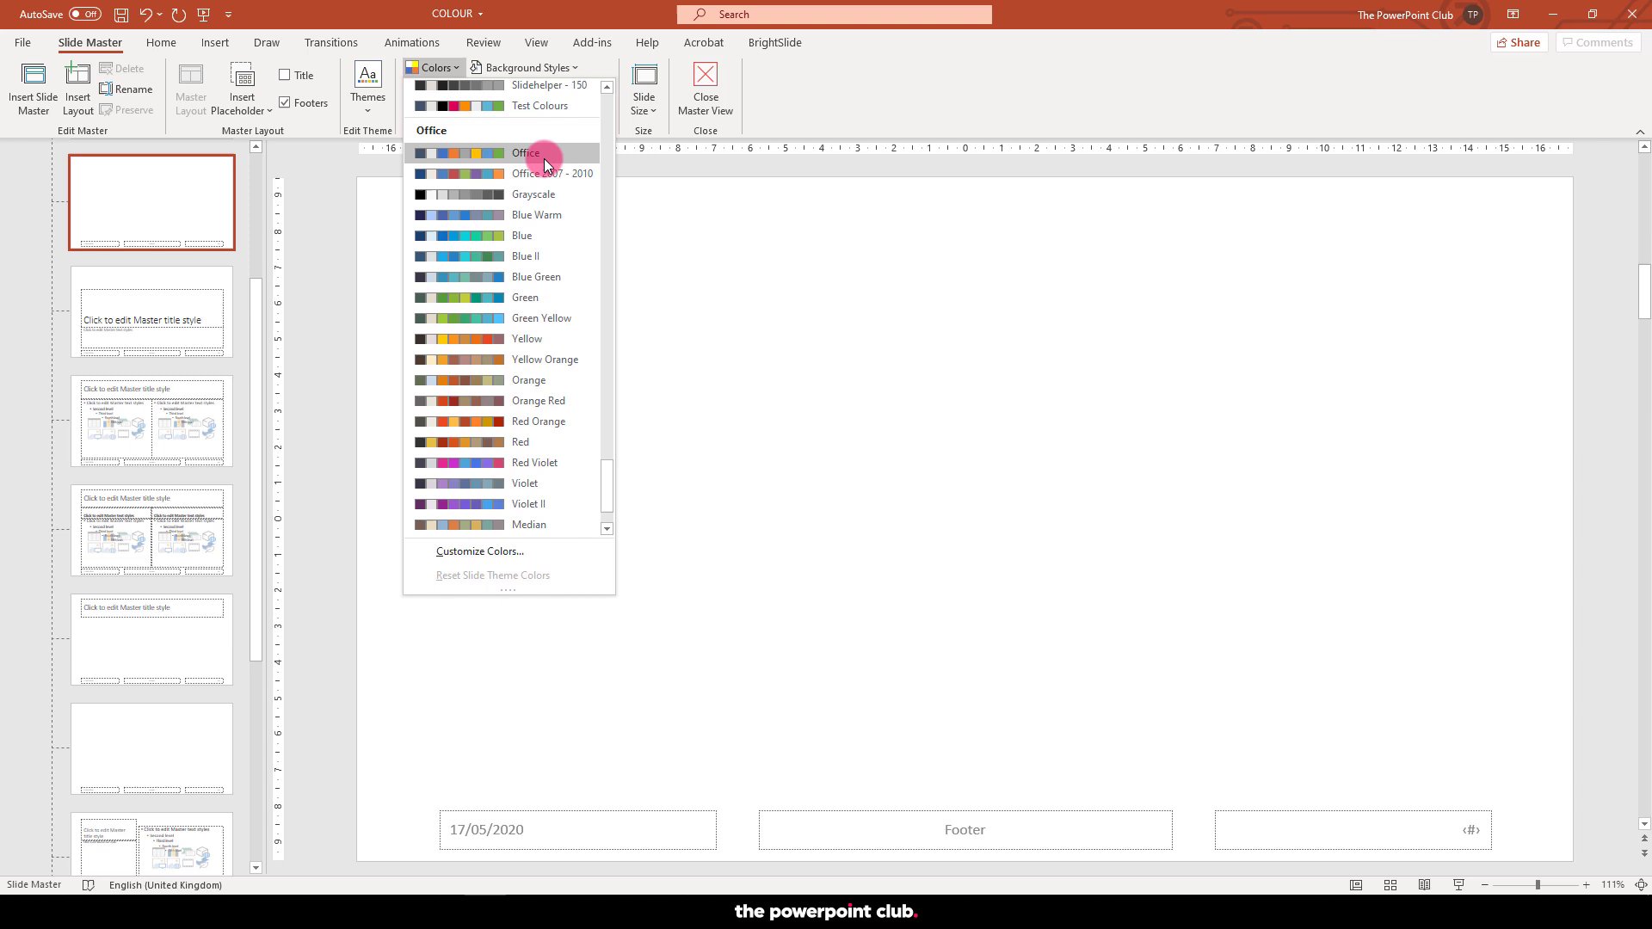
pyautogui.scroll(-2, 609, 499)
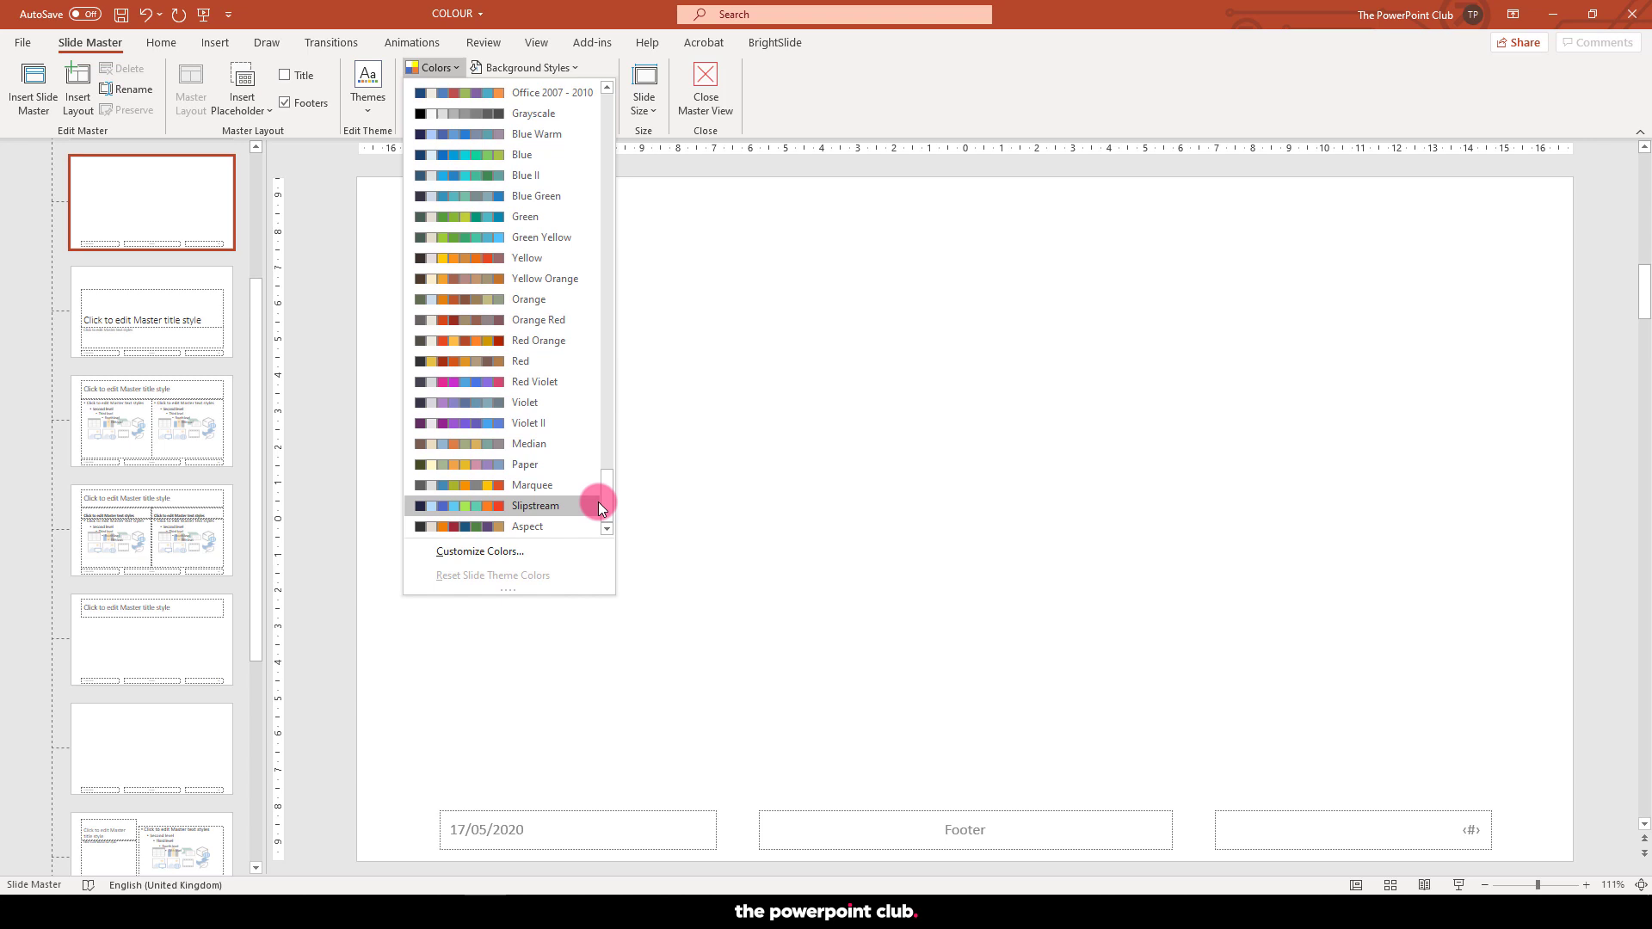
pyautogui.click(541, 507)
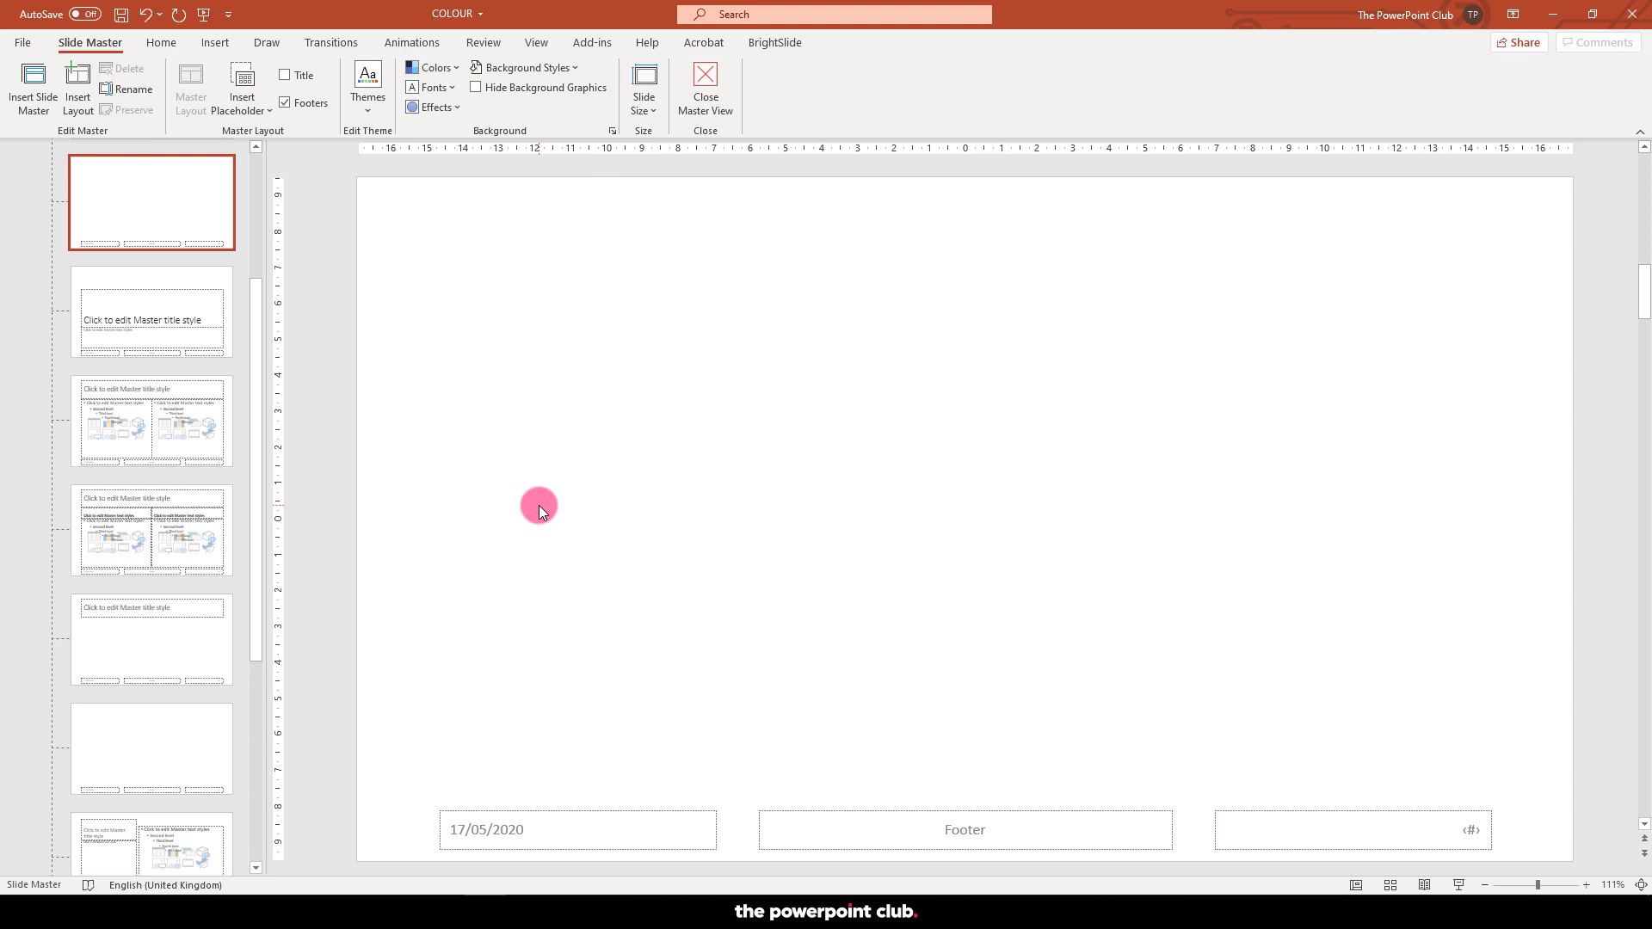
pyautogui.click(536, 42)
# - Return to Normal view, then switch to Slide Sorter and scroll through all 21 palette slides
pyautogui.click(12, 84)
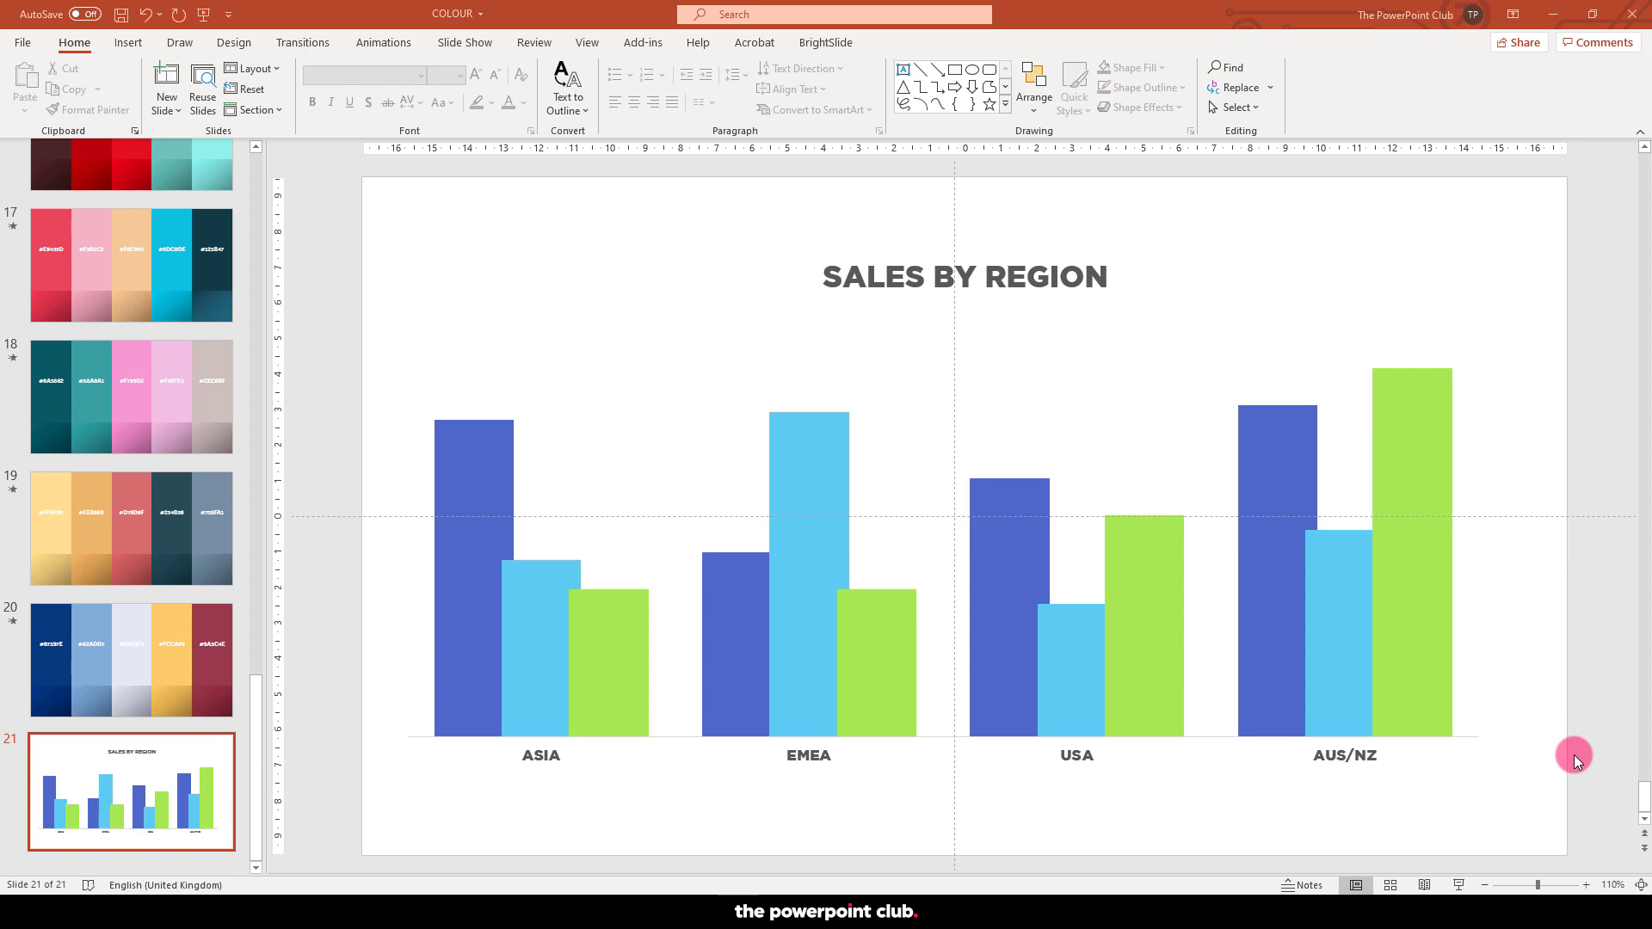
pyautogui.click(1392, 885)
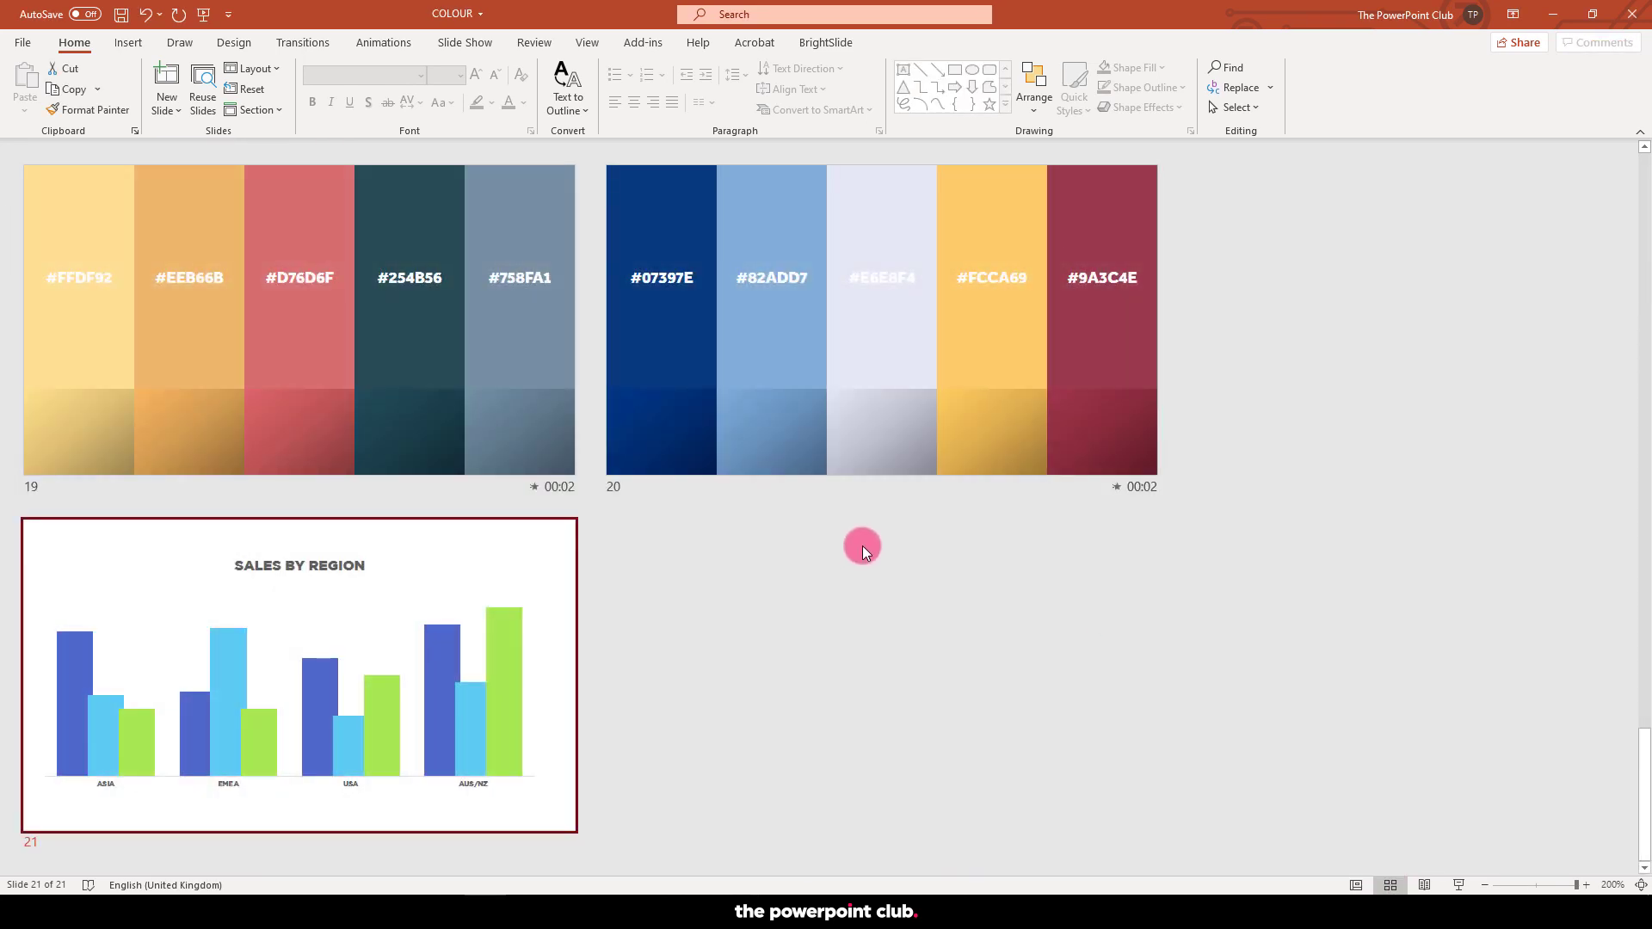
pyautogui.scroll(-2, 859, 566)
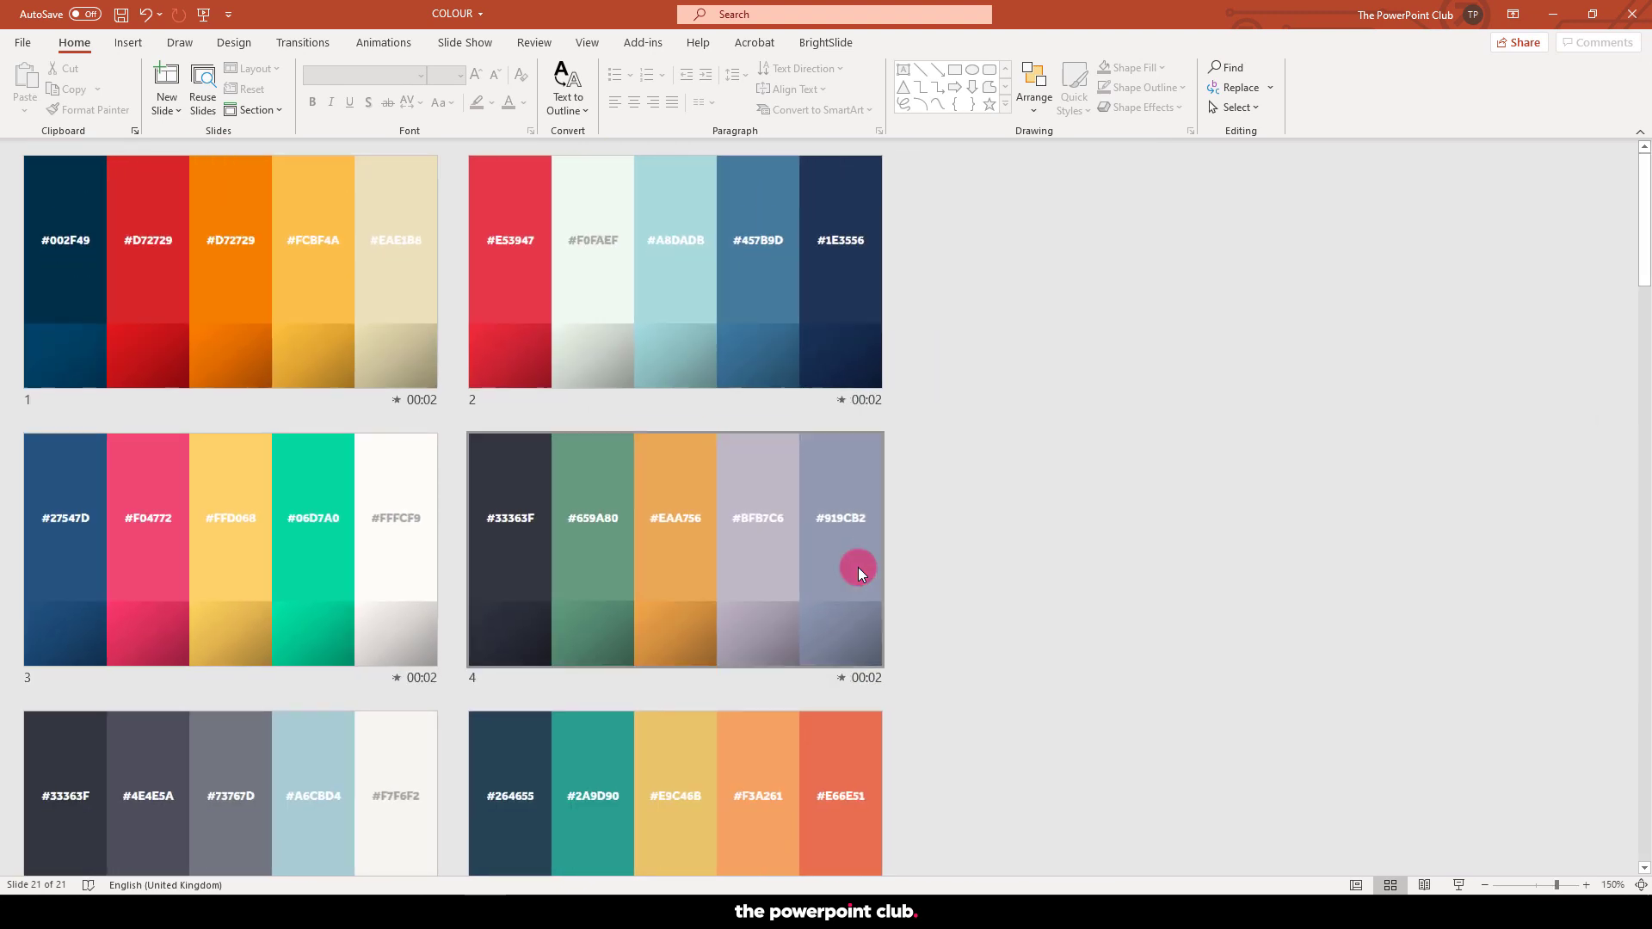
pyautogui.scroll(-5, 858, 568)
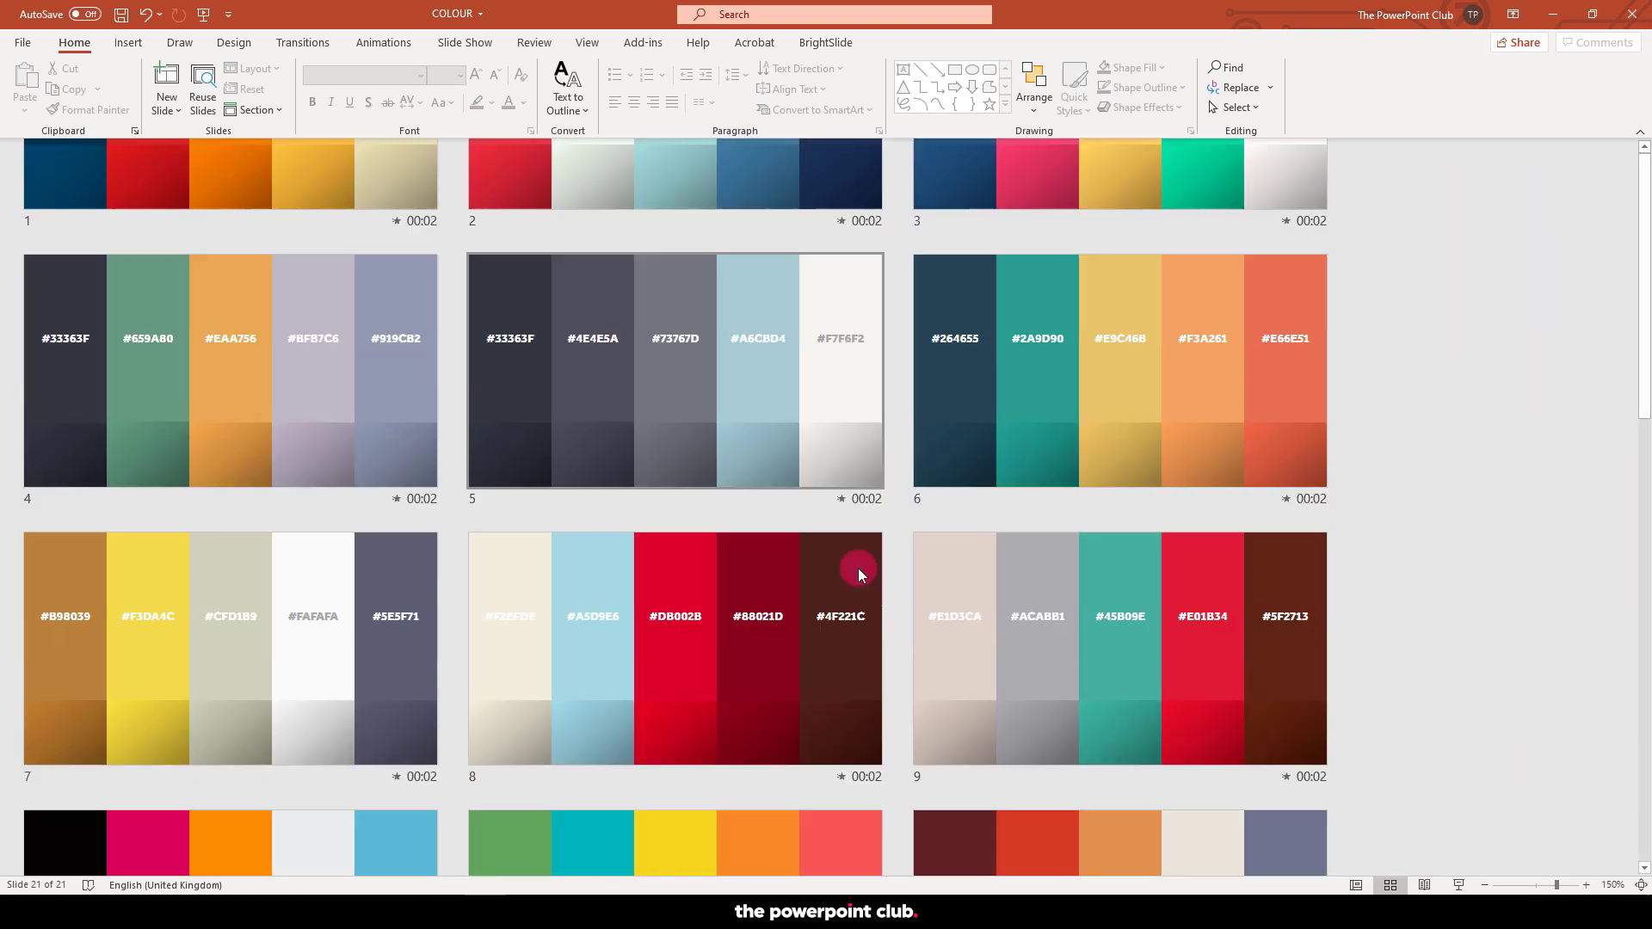
pyautogui.scroll(-2, 858, 568)
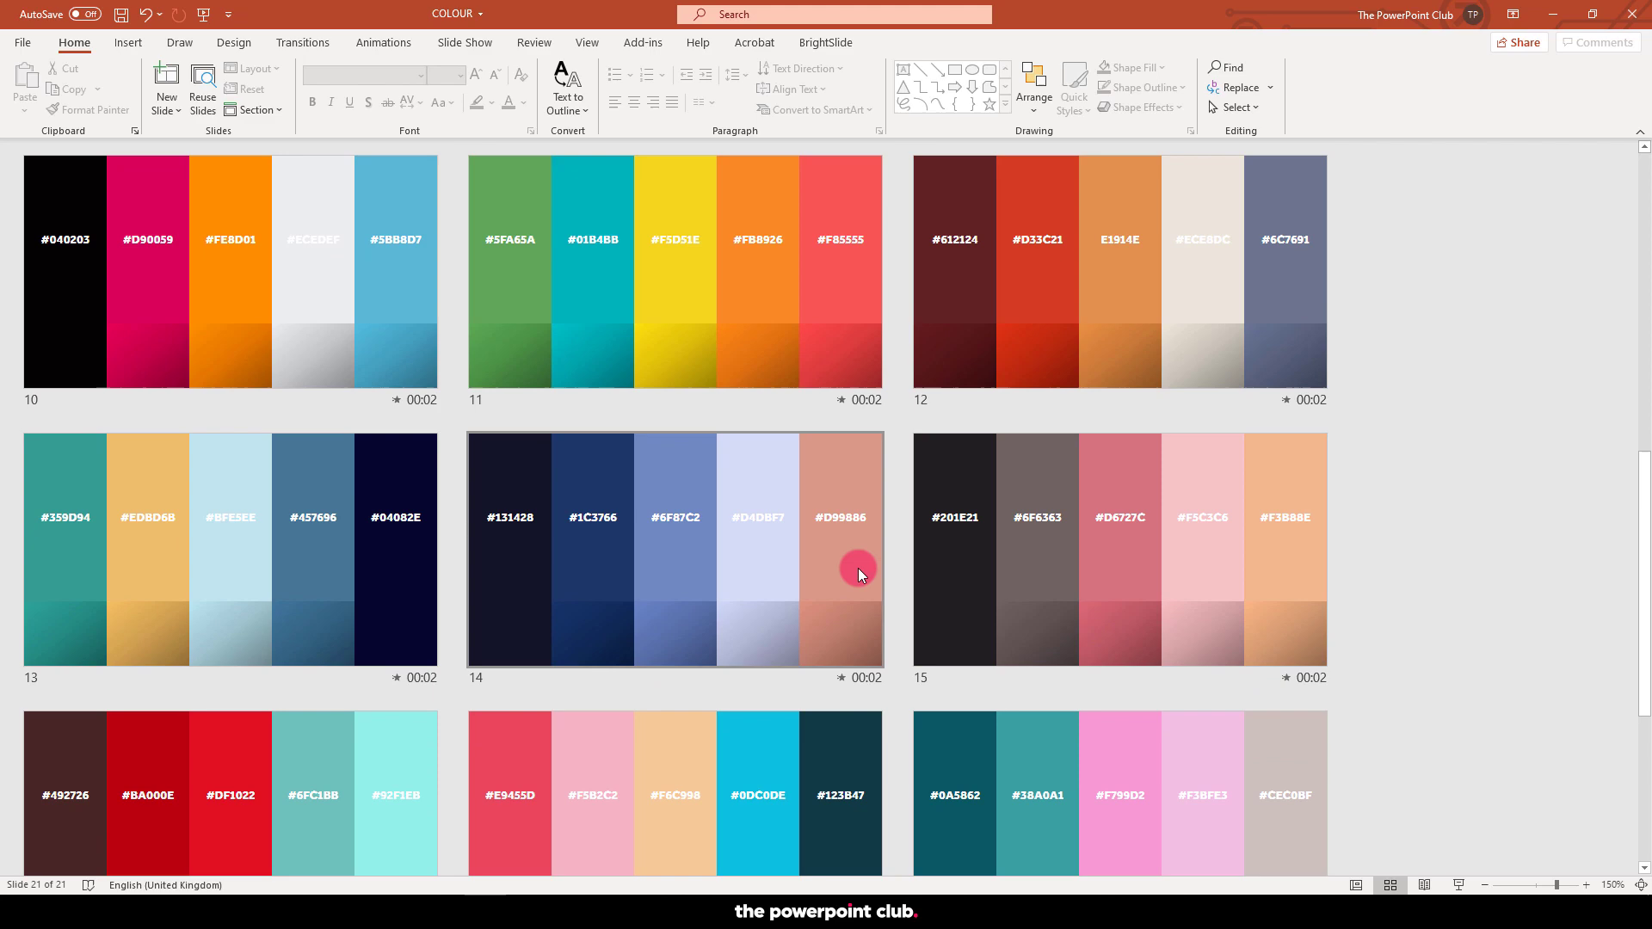
pyautogui.scroll(-3, 859, 568)
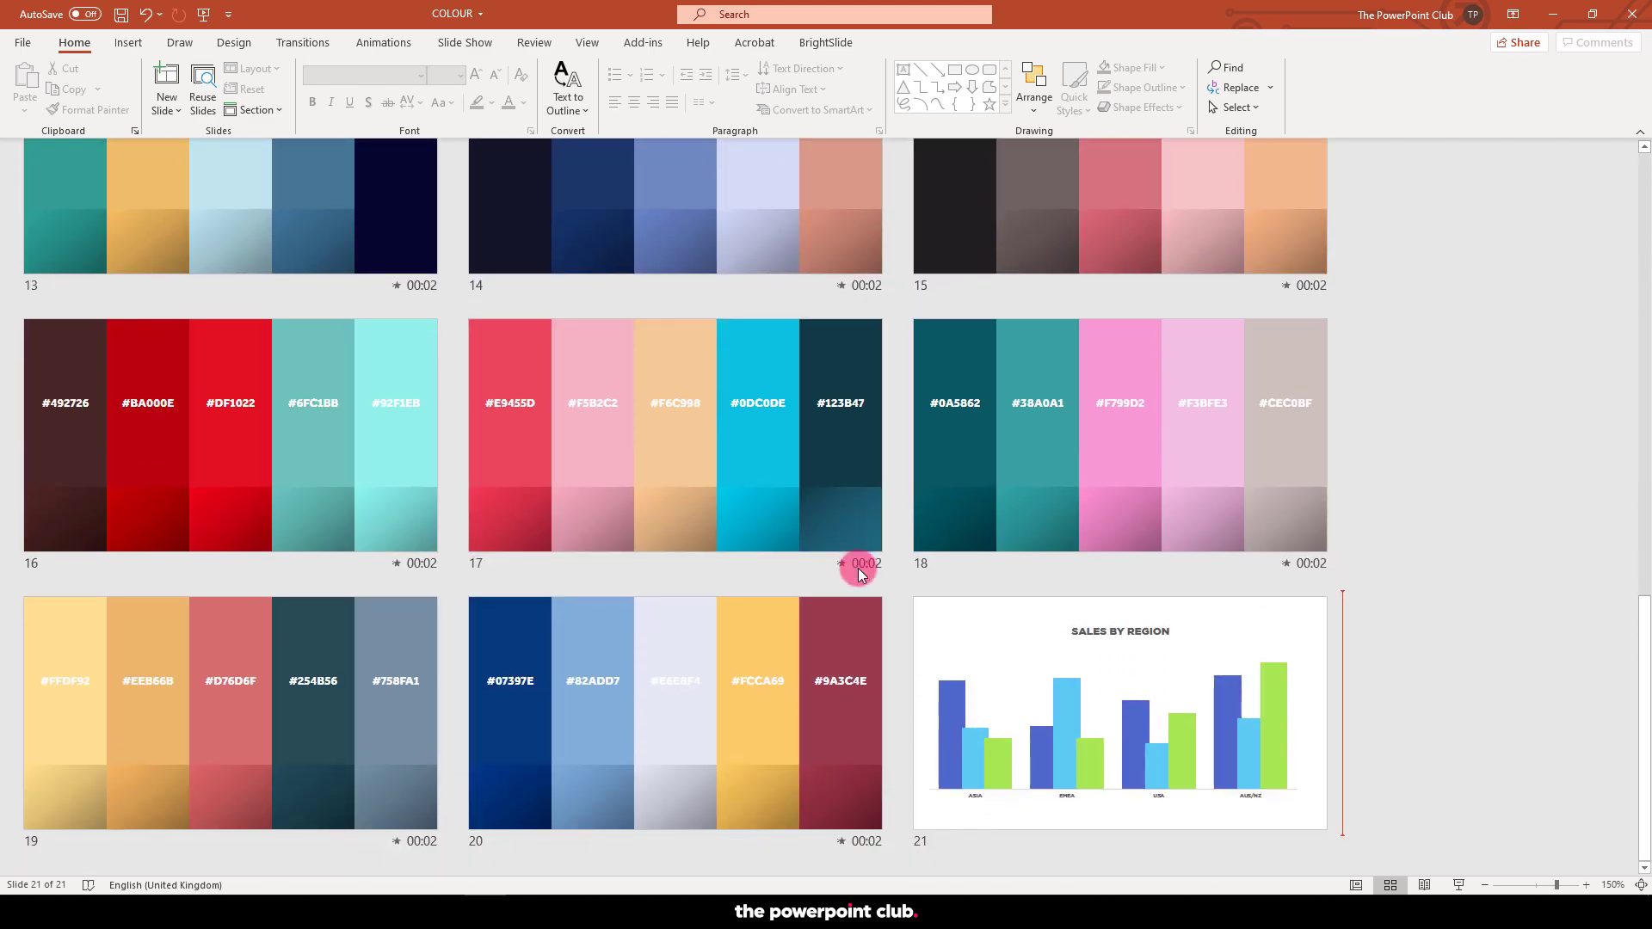
pyautogui.scroll(10, 859, 568)
# - Open slide 1 in Normal view and browse the palettes on slides 2 to 5
pyautogui.doubleClick(364, 337)
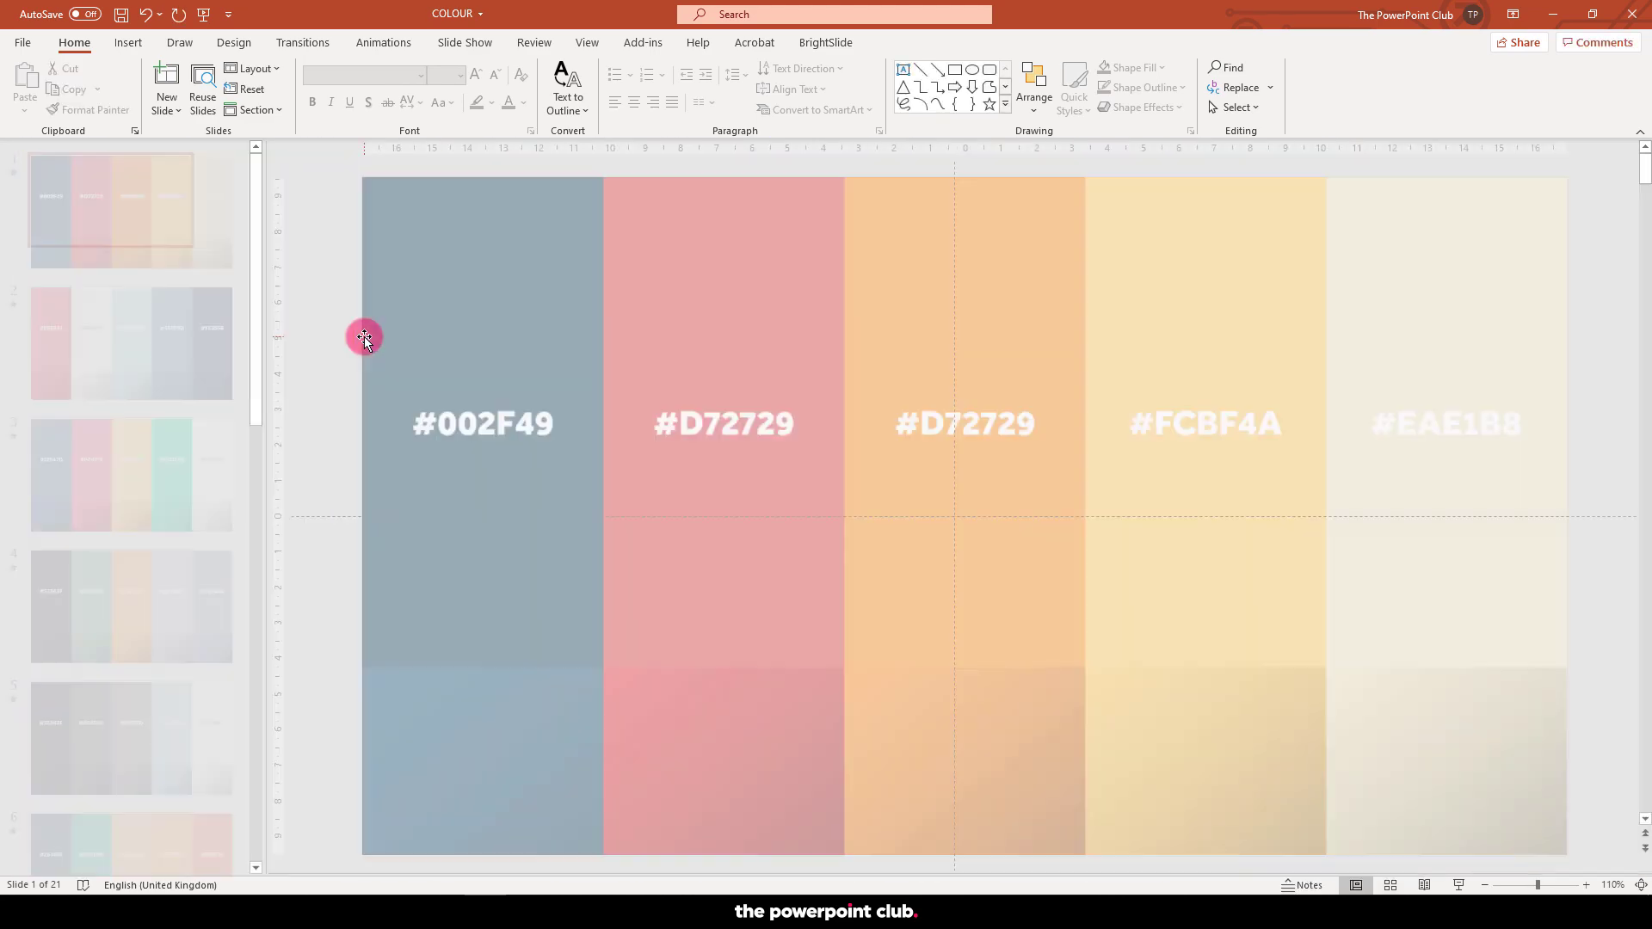
pyautogui.click(127, 384)
pyautogui.click(142, 477)
pyautogui.click(163, 603)
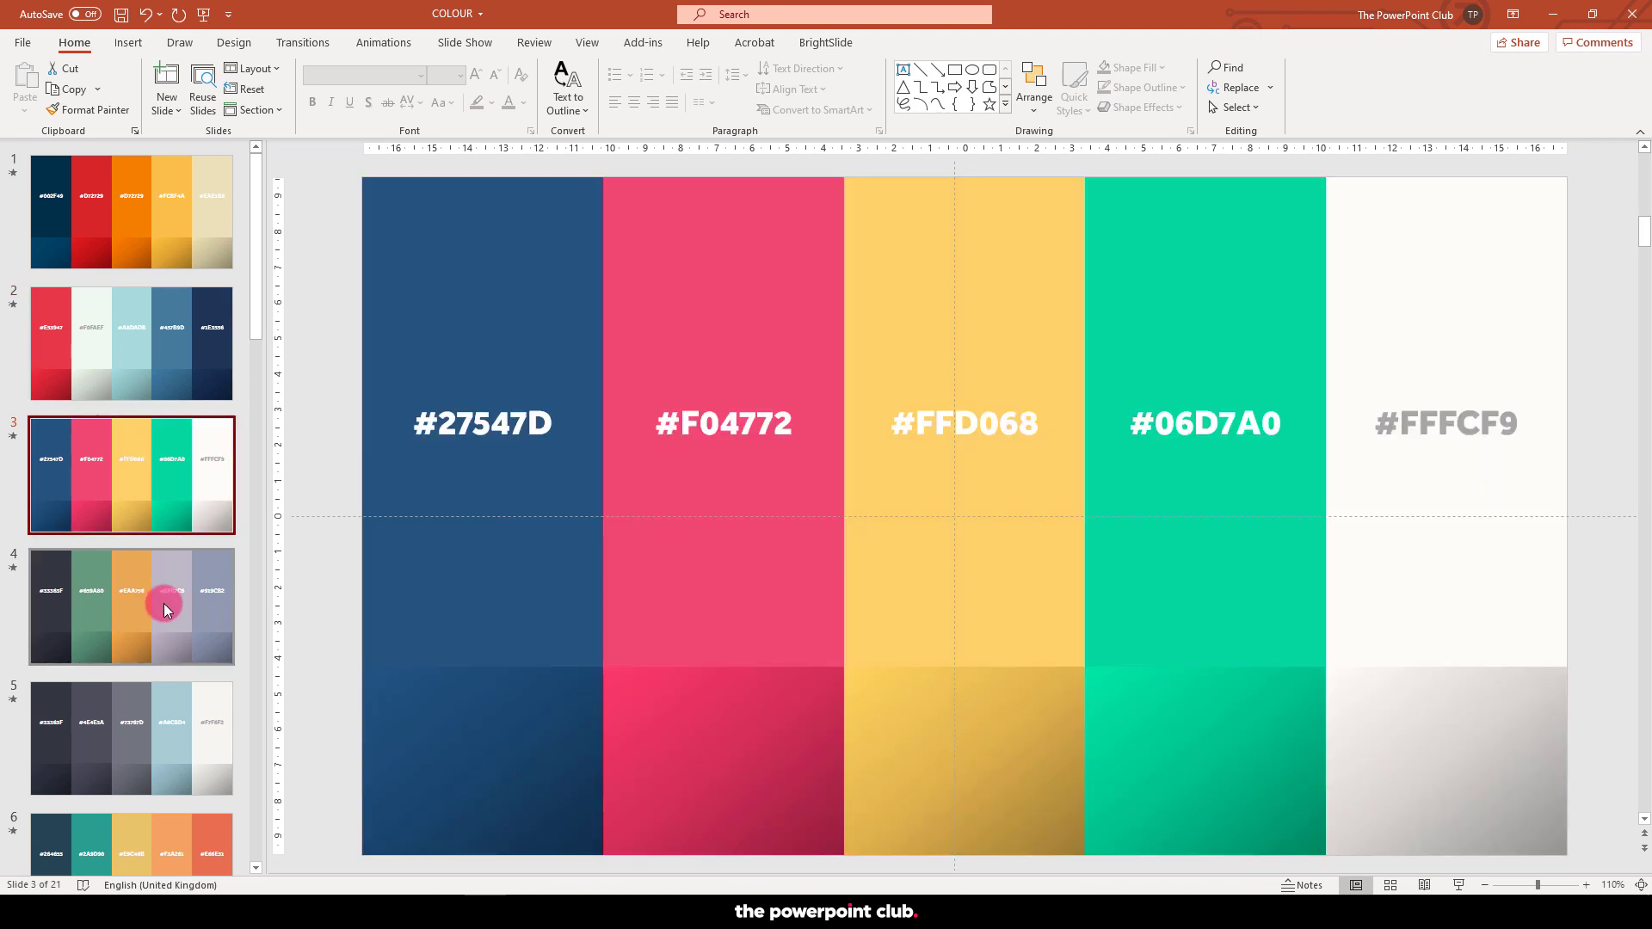
pyautogui.click(162, 680)
pyautogui.scroll(-4, 146, 689)
pyautogui.scroll(-3, 143, 670)
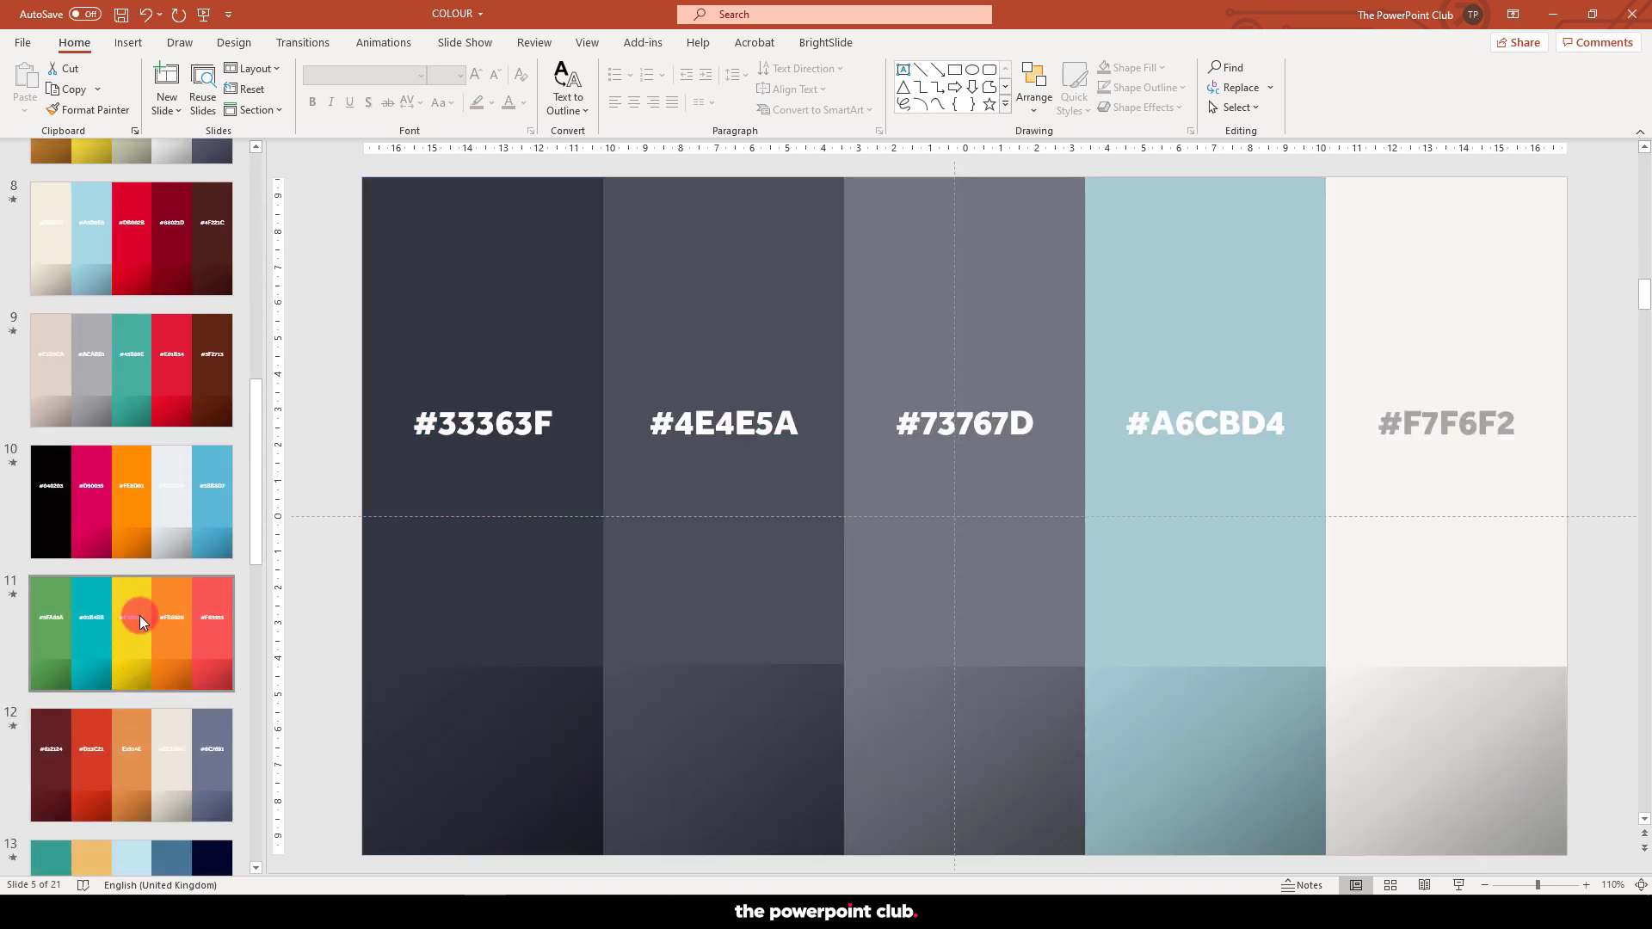
# - Browse slides 9, 11, 12 and 18, then settle on the slide 19 palette
pyautogui.click(158, 400)
pyautogui.click(169, 623)
pyautogui.click(159, 753)
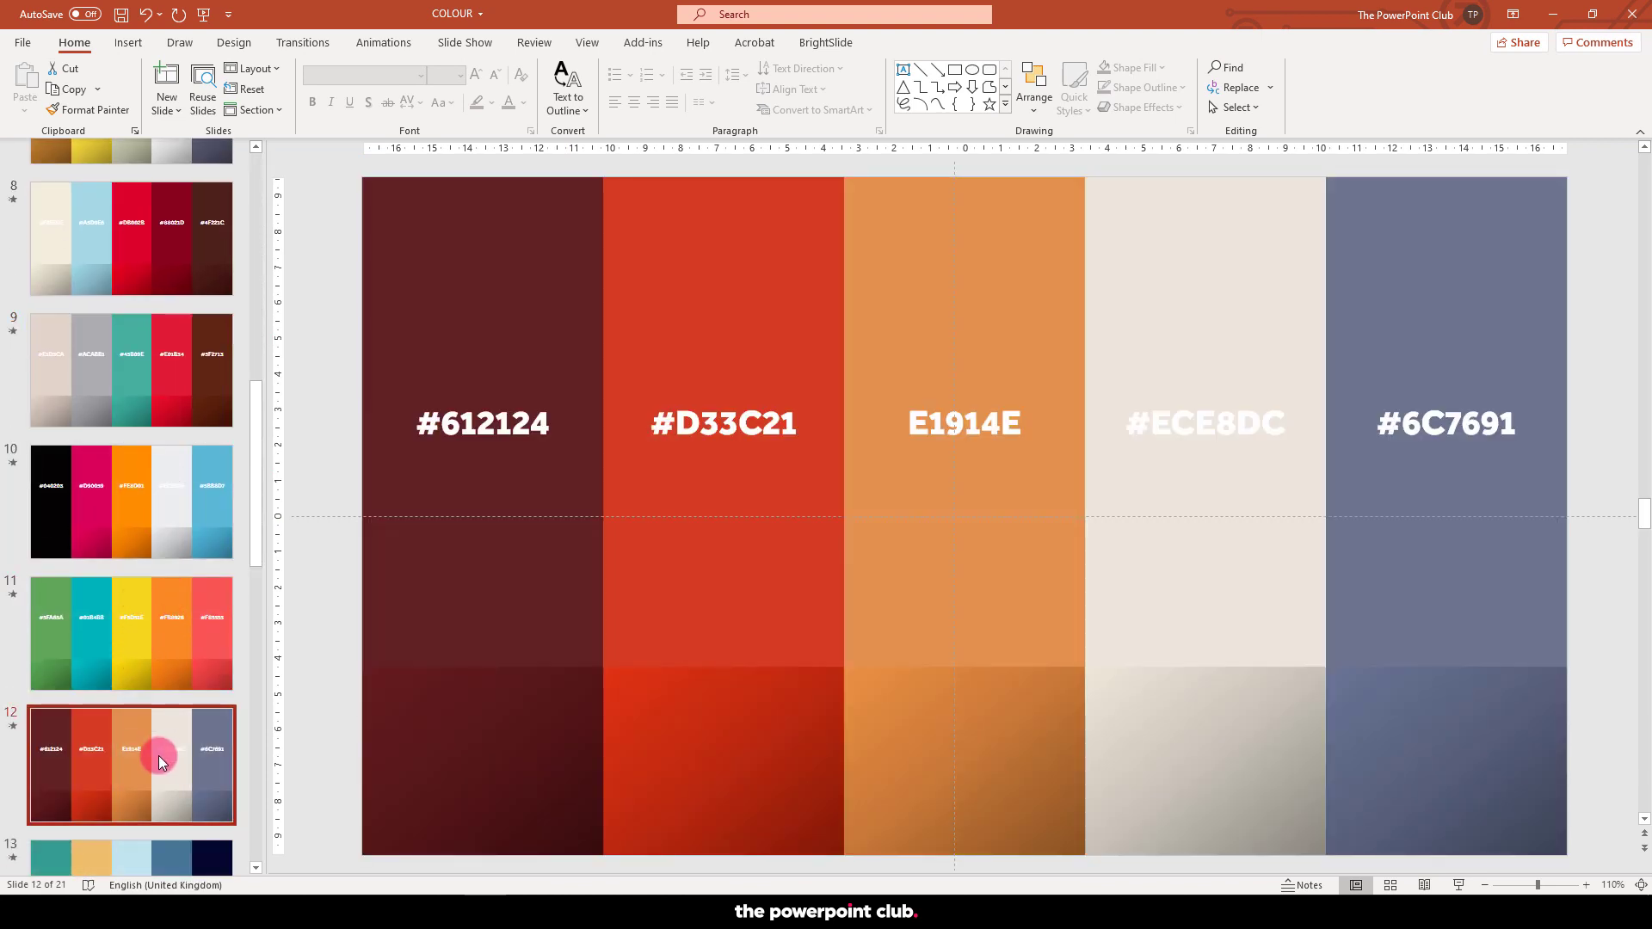
pyautogui.scroll(-6, 157, 752)
pyautogui.click(154, 679)
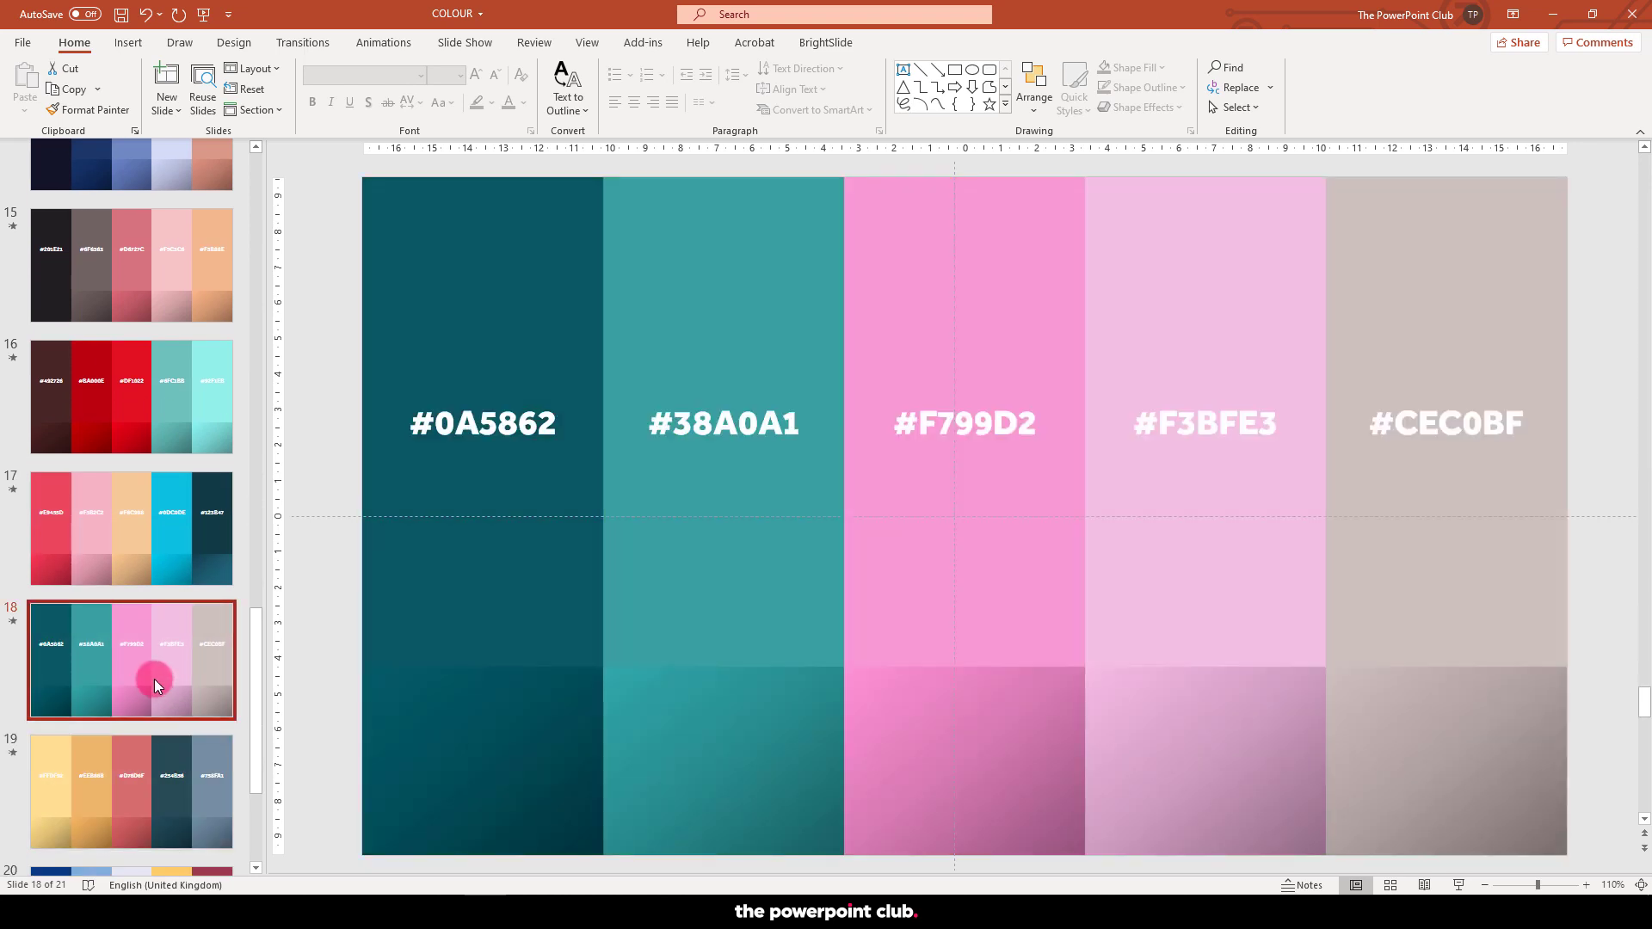
pyautogui.click(168, 828)
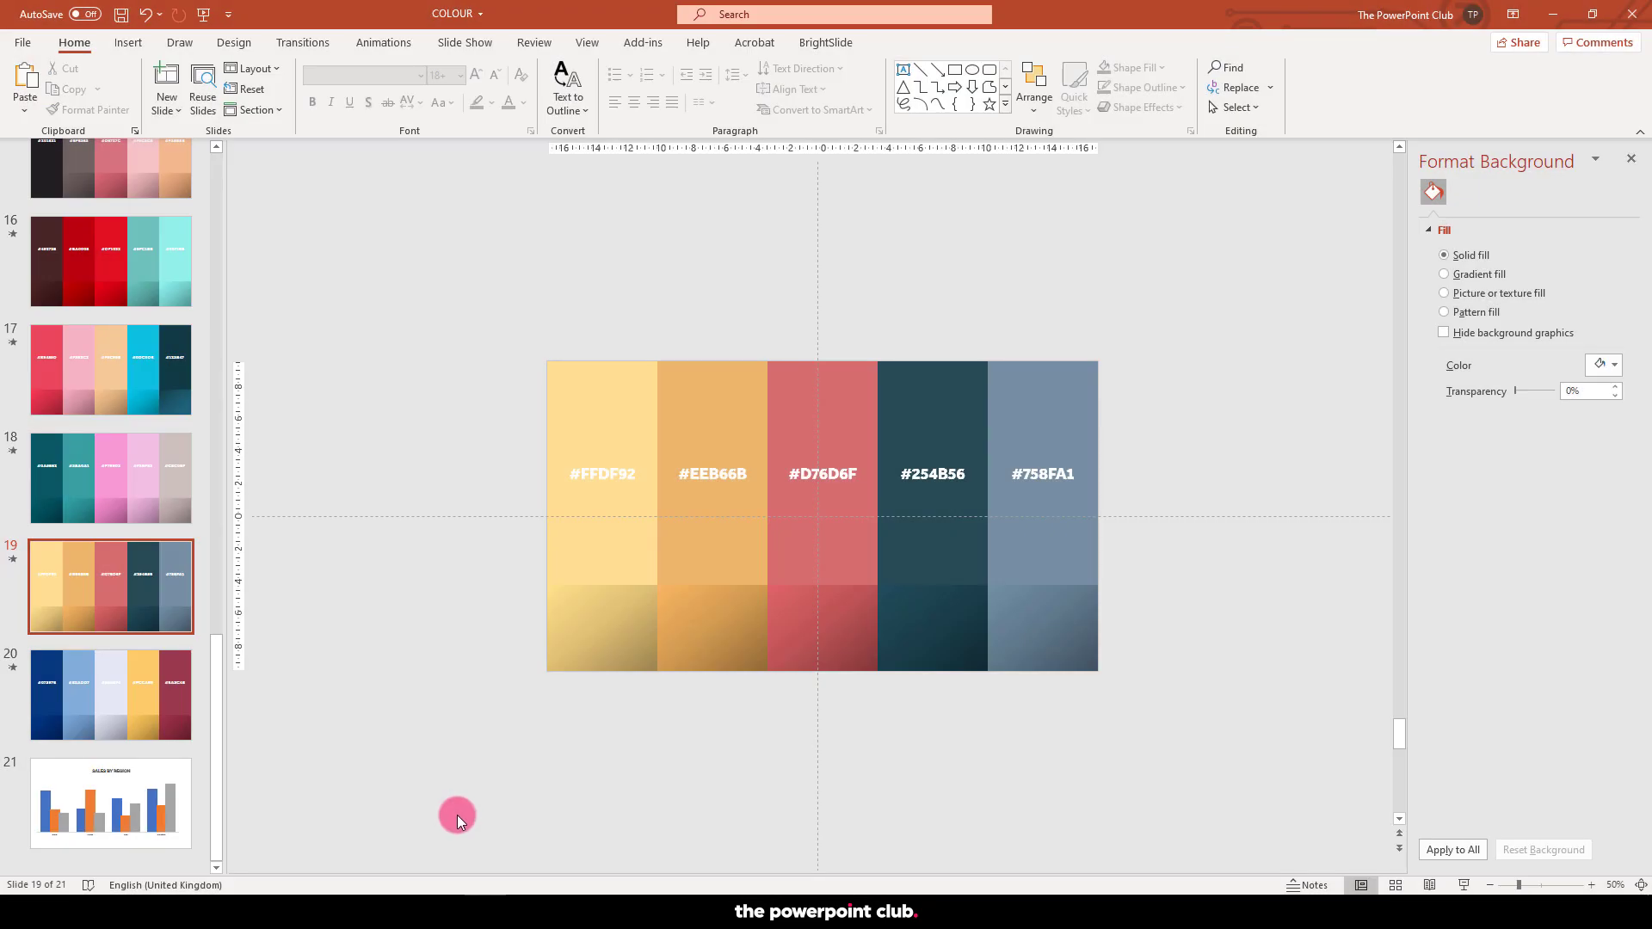
# - Copy slide 19's five colour blocks onto the slide master and squash them into a thin strip
pyautogui.moveTo(463, 310); pyautogui.dragTo(1236, 627)
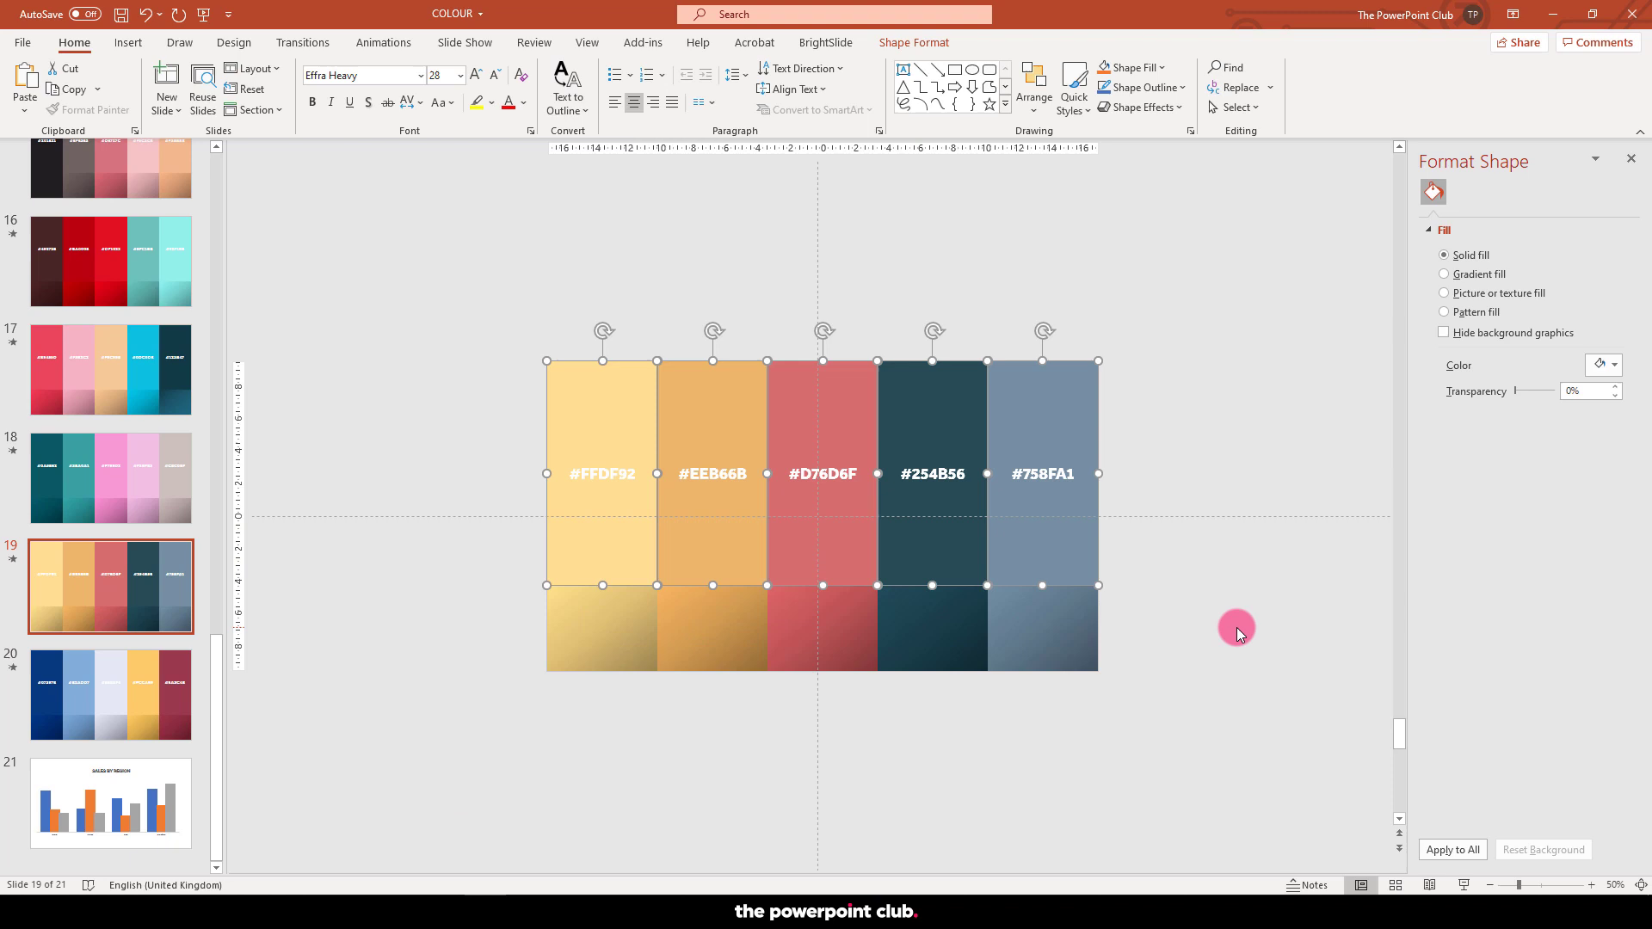
pyautogui.rightClick(1047, 414)
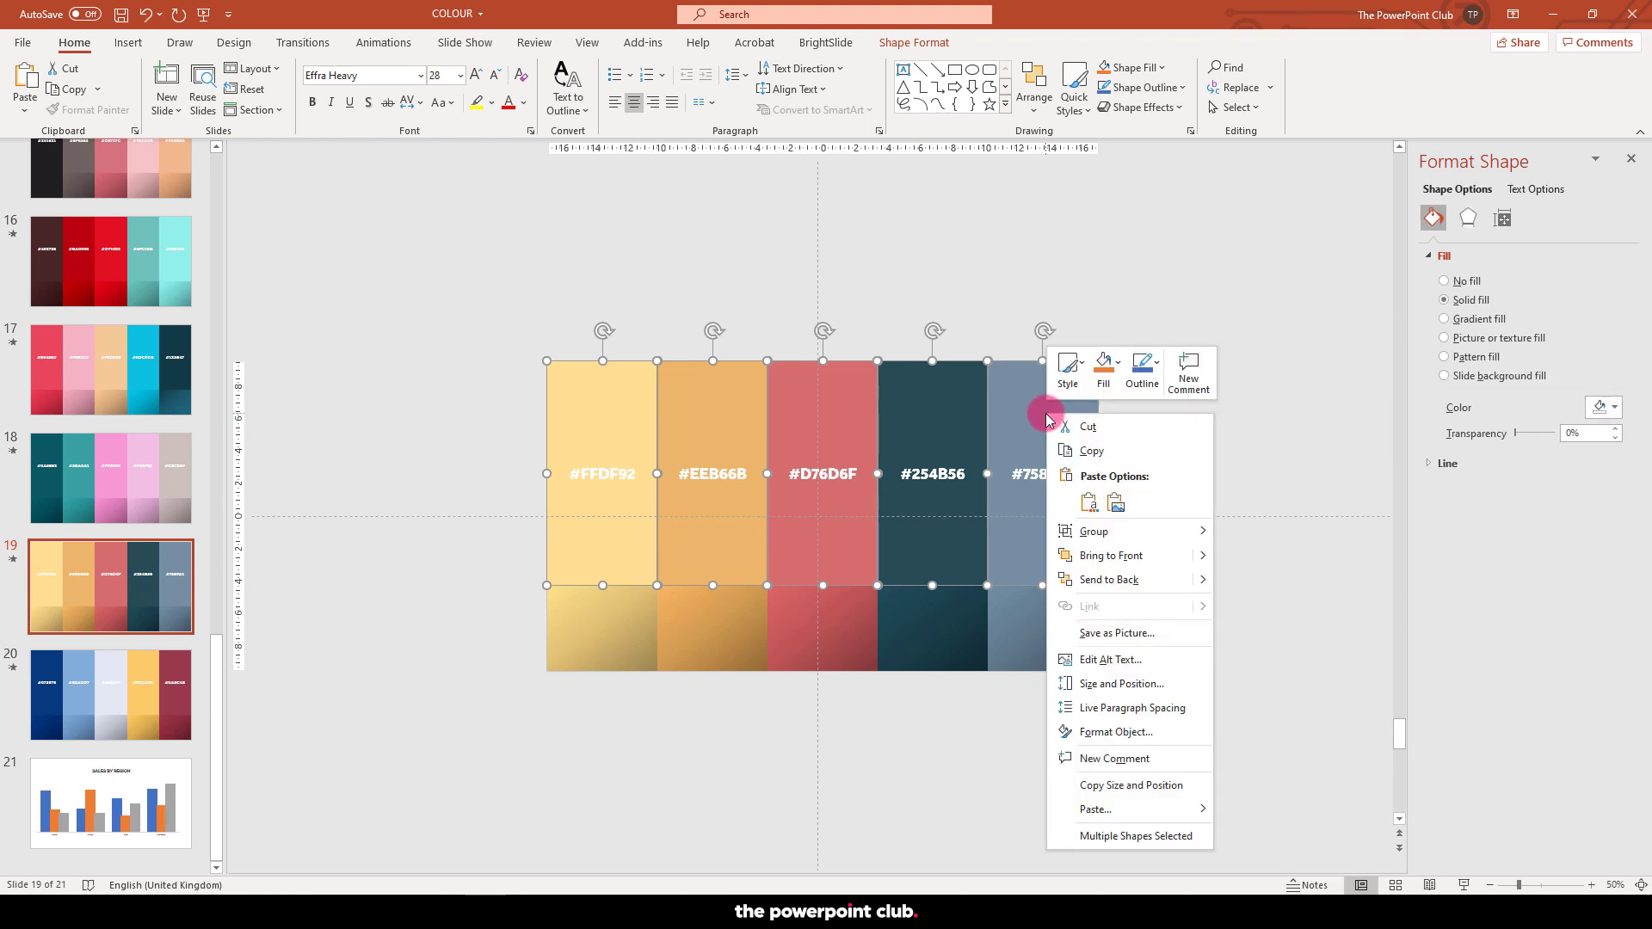
pyautogui.click(1110, 465)
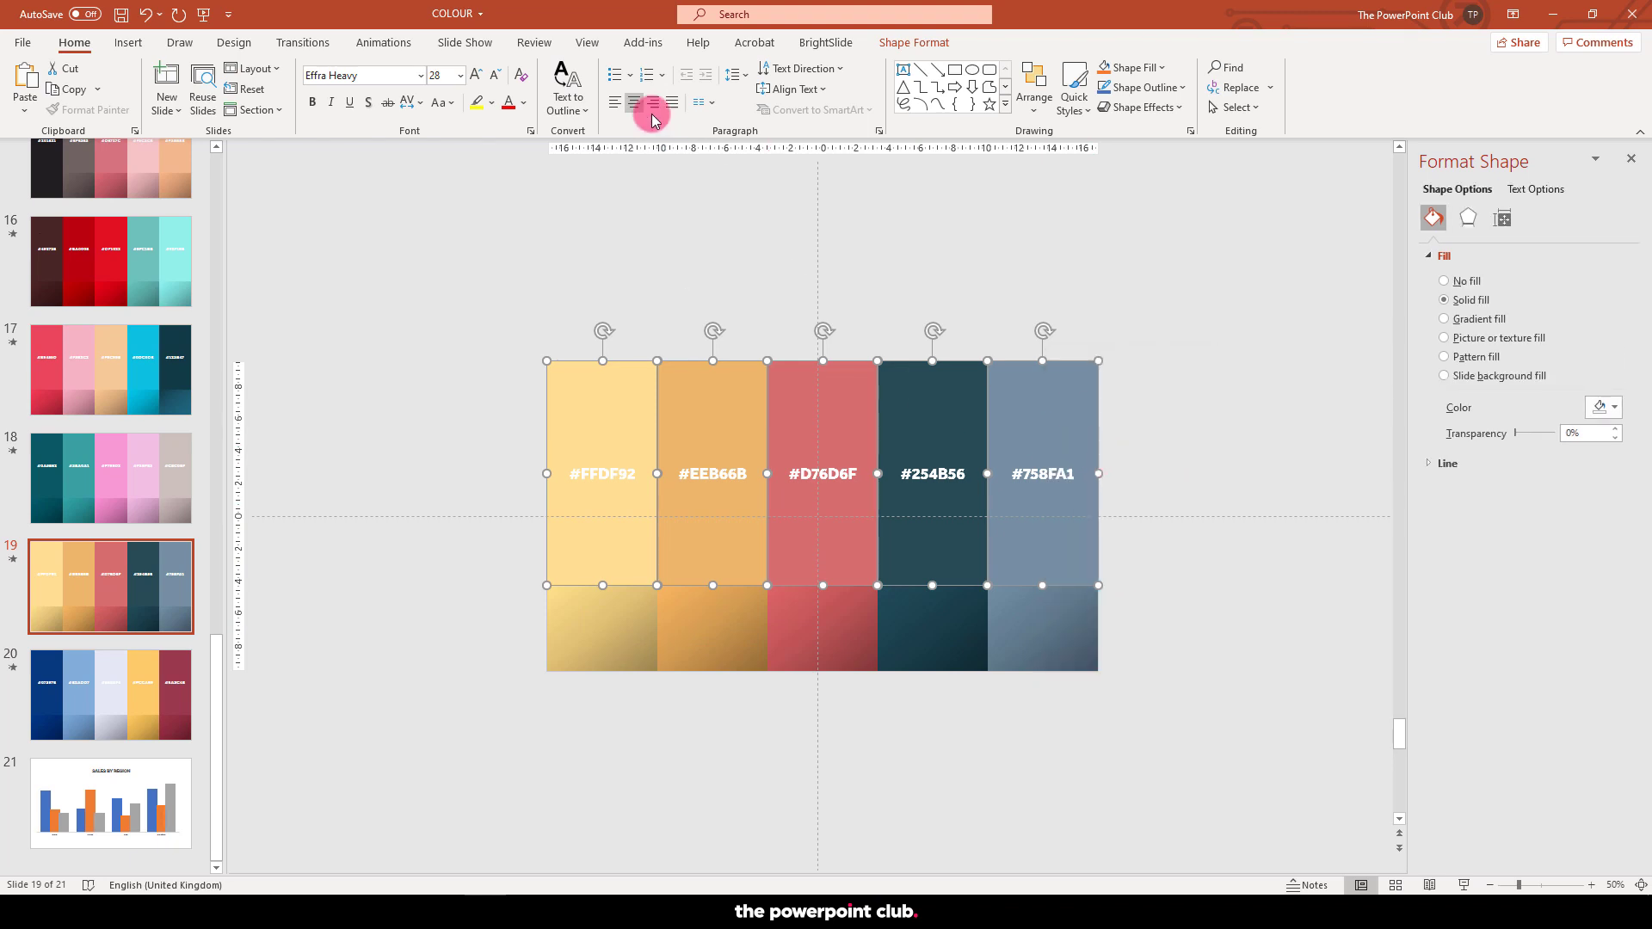
pyautogui.click(590, 49)
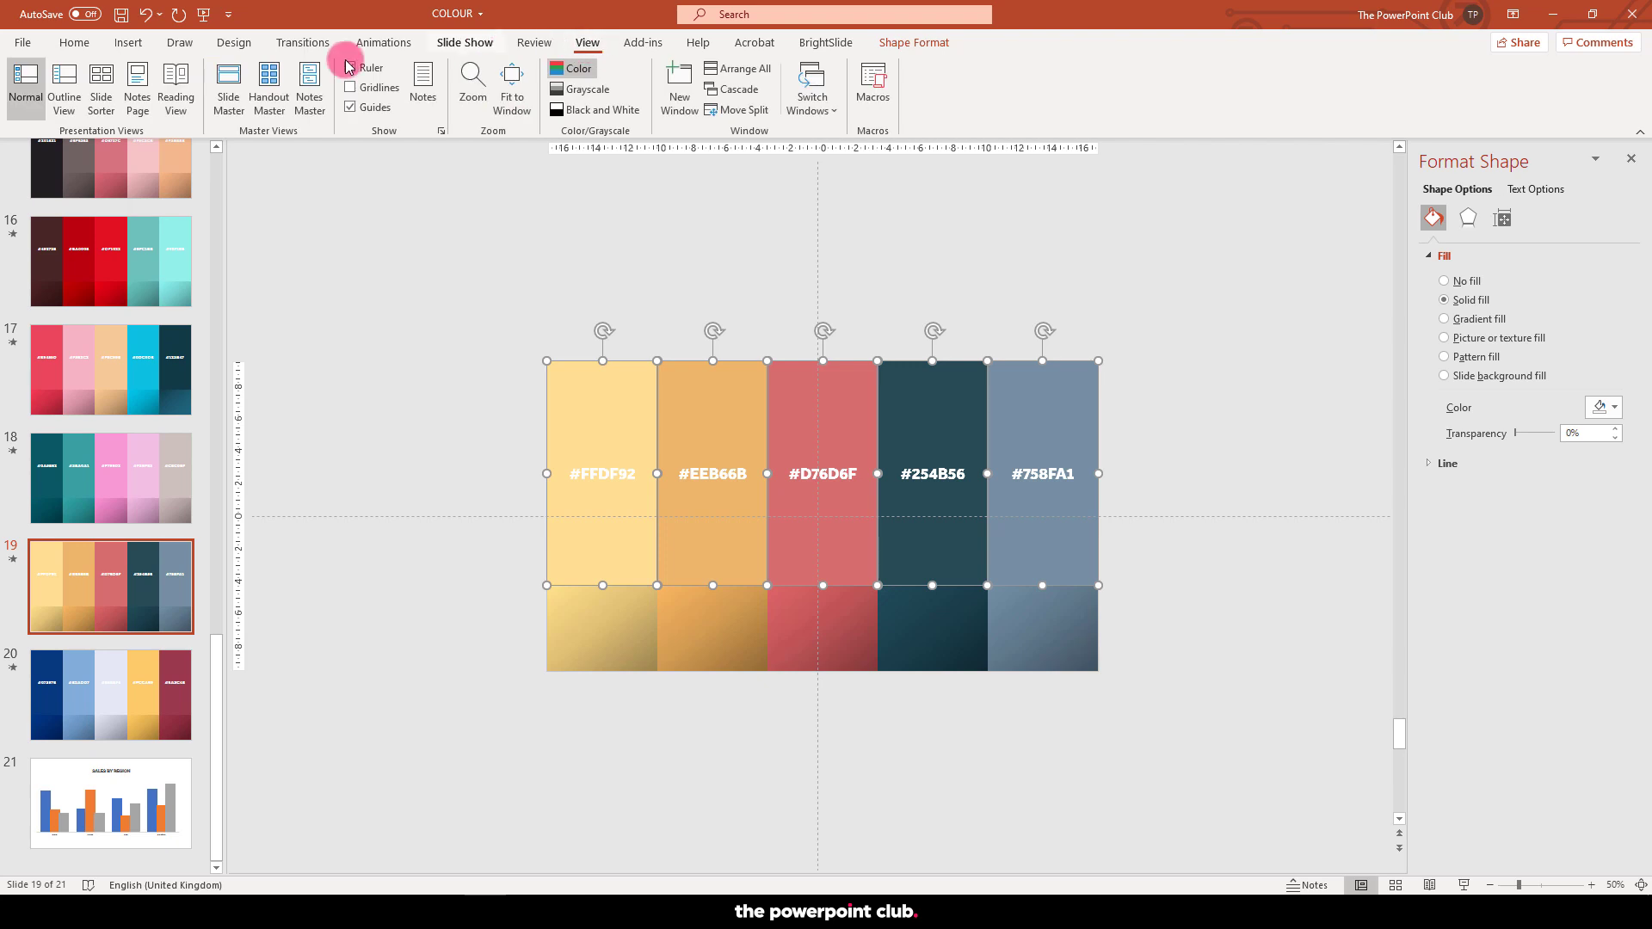
pyautogui.click(220, 89)
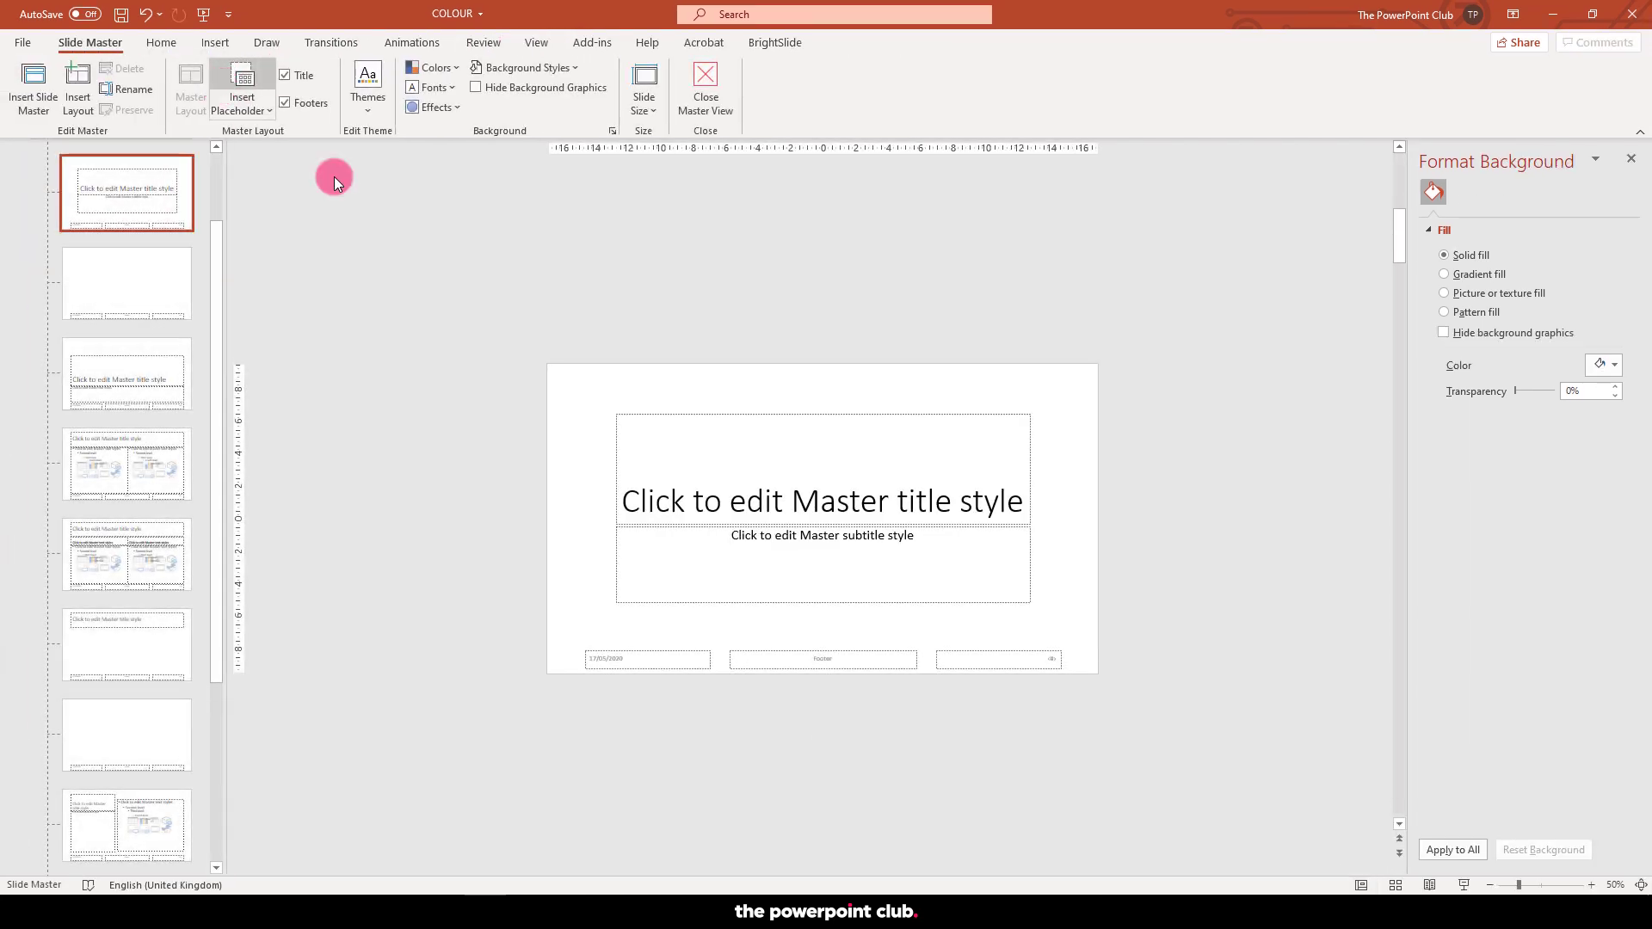
pyautogui.hotkey('ctrl', 'v')
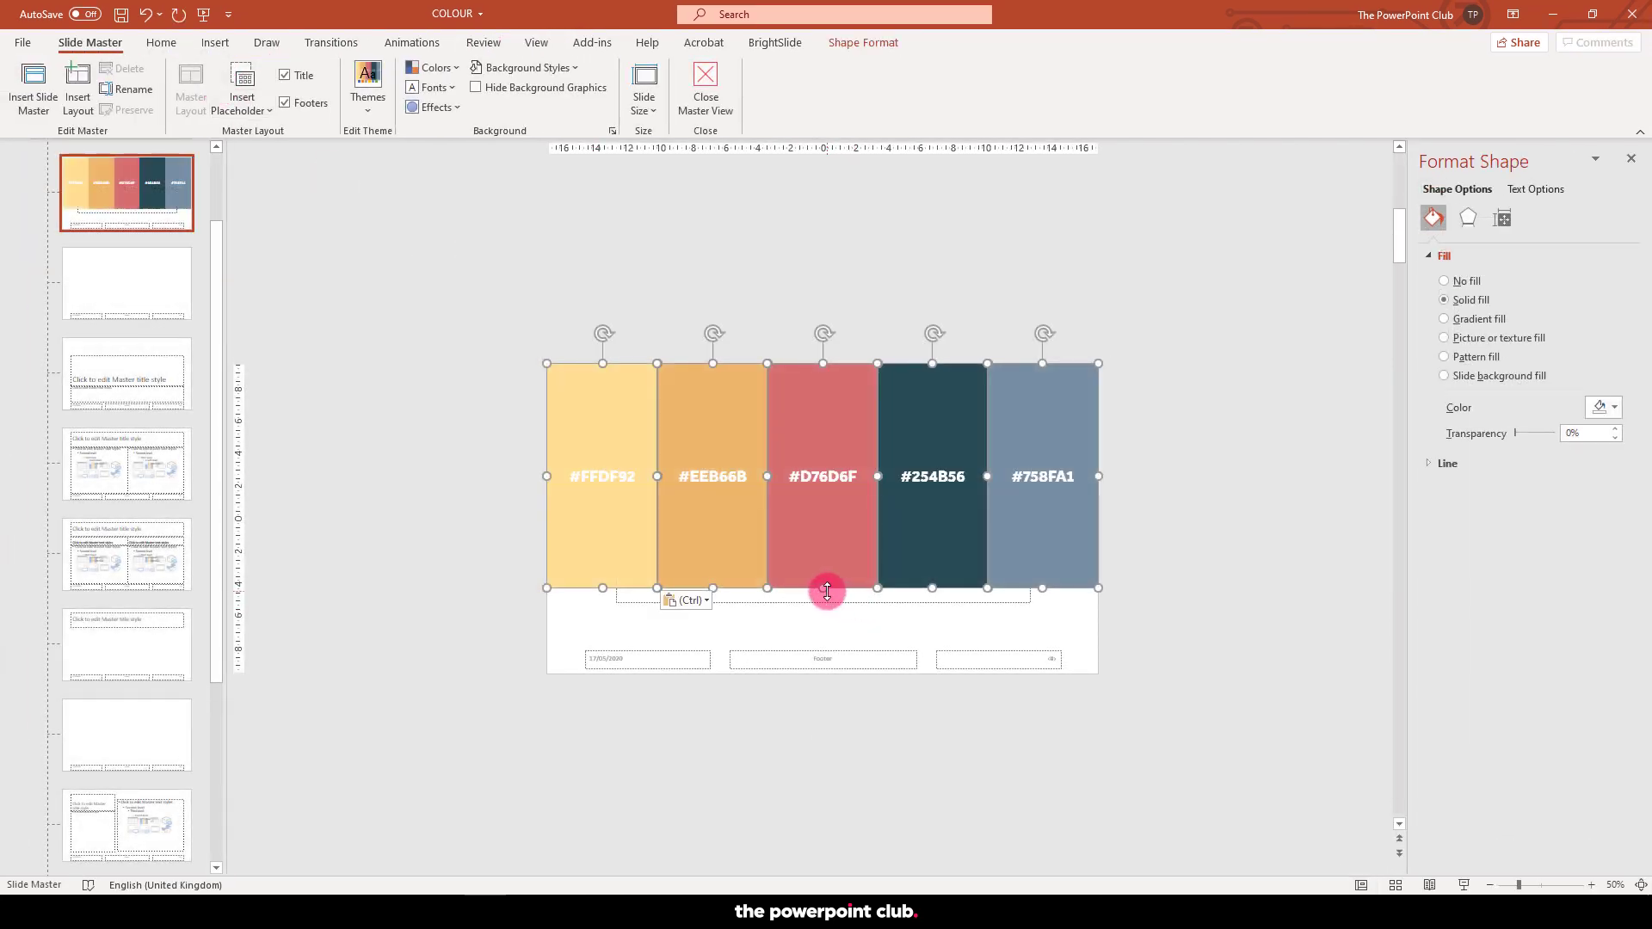
pyautogui.moveTo(830, 590); pyautogui.dragTo(859, 337)
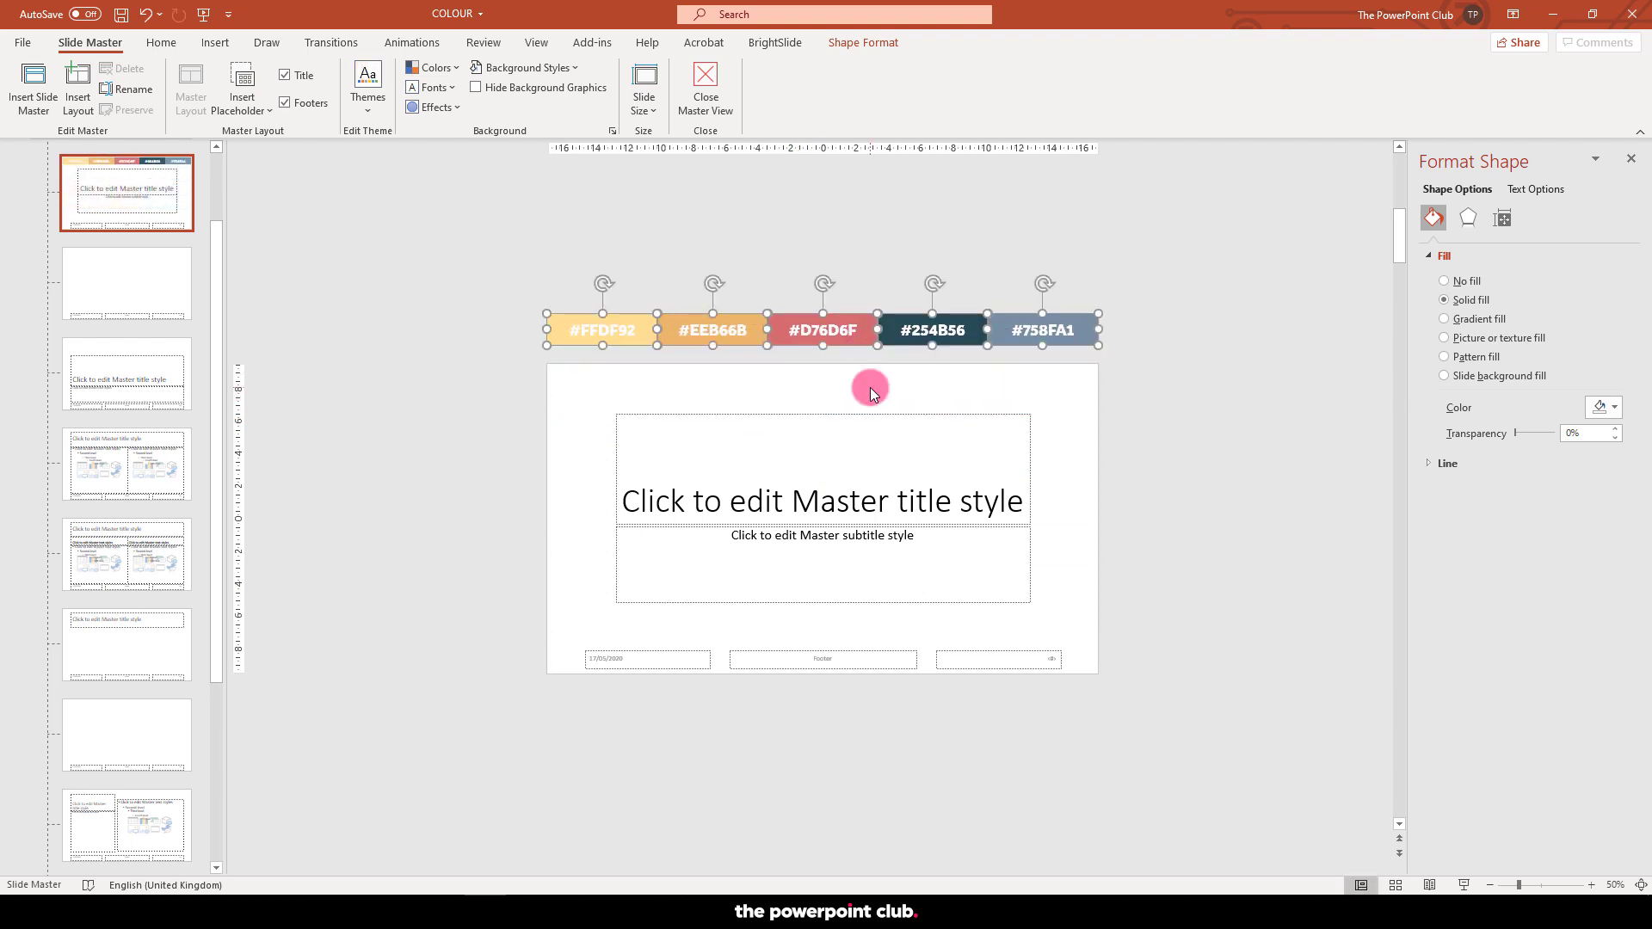
# - Back in Normal view, select the #FAFAFA and #5E5F71 rectangles on slide 7
pyautogui.click(534, 41)
pyautogui.click(21, 86)
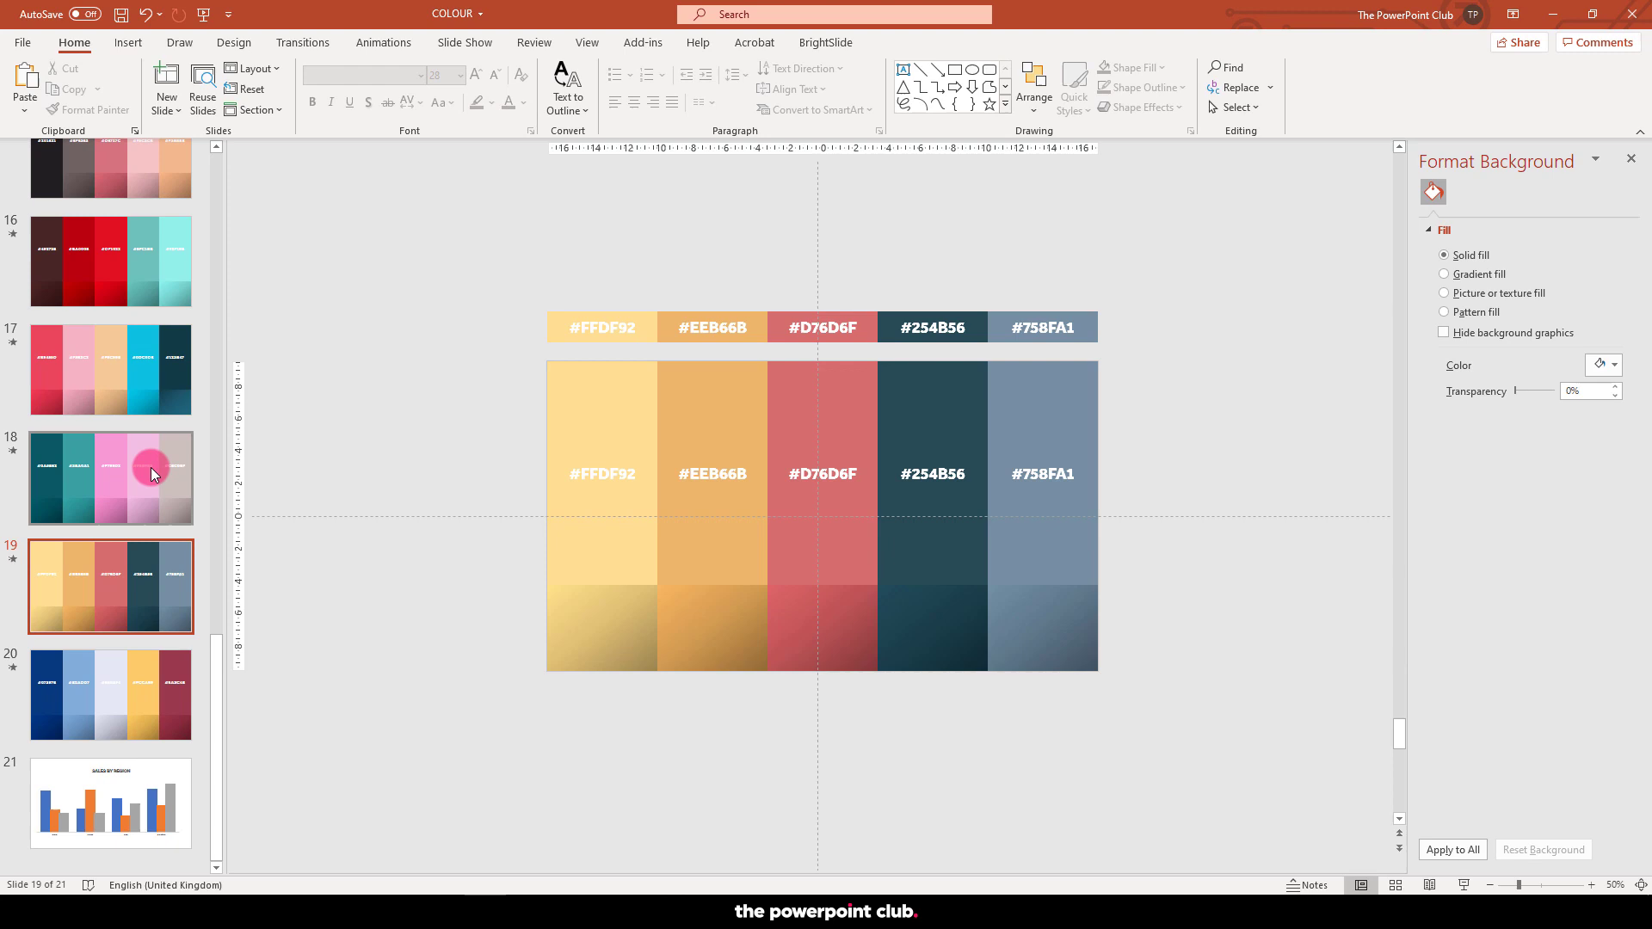
pyautogui.scroll(10, 130, 453)
pyautogui.scroll(6, 148, 442)
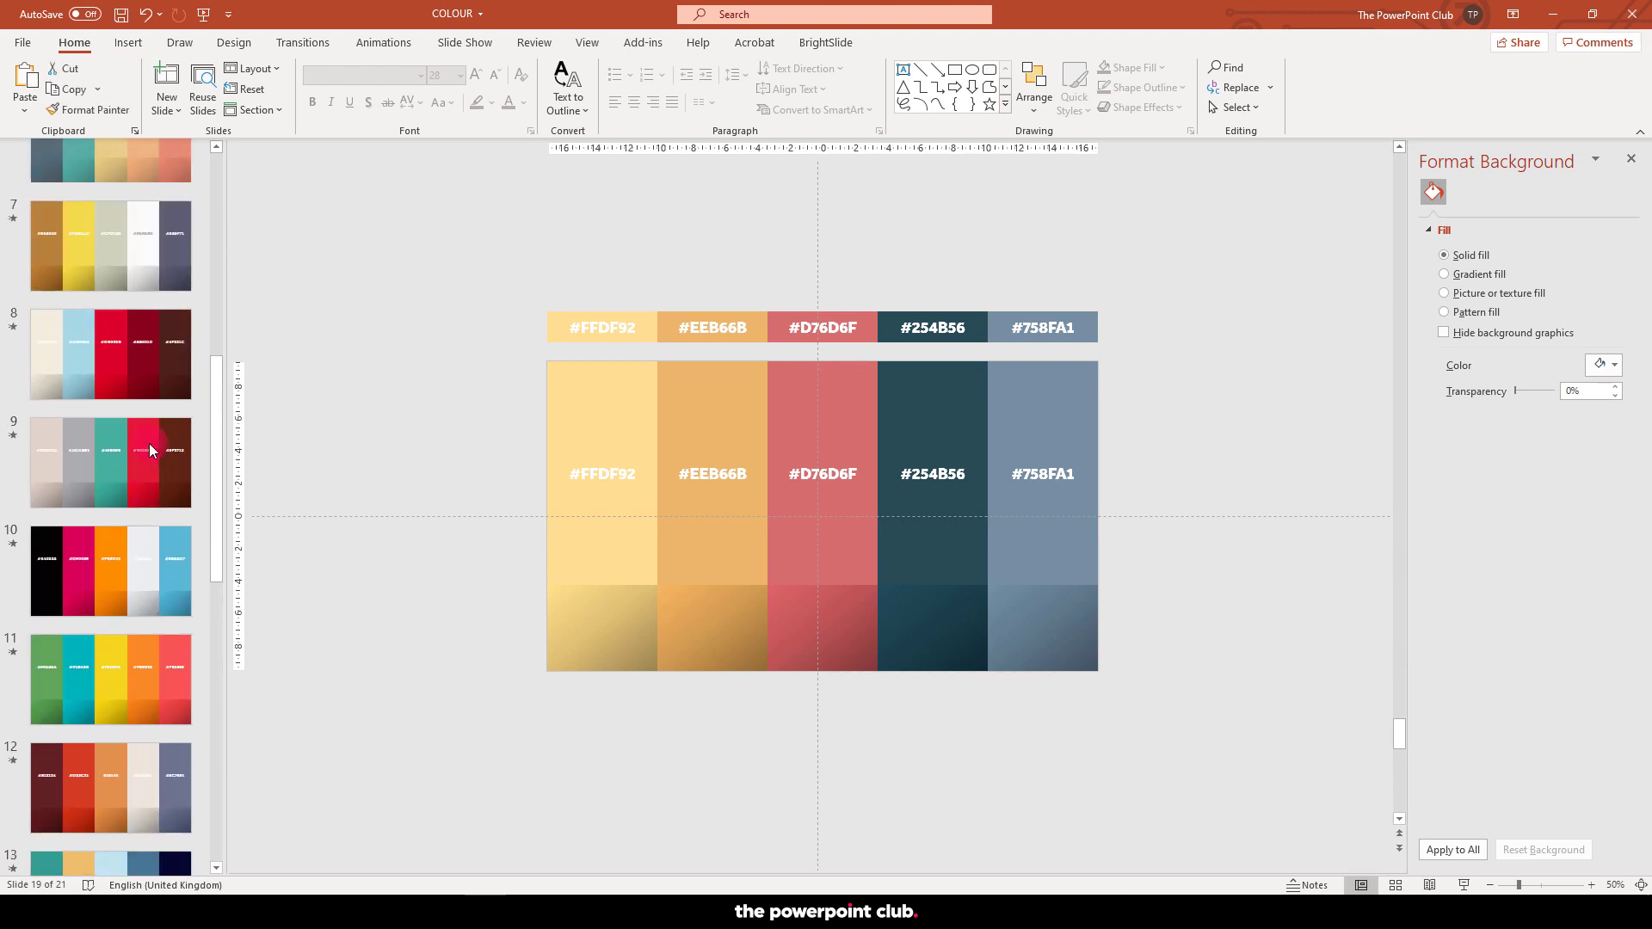
pyautogui.click(142, 411)
pyautogui.click(379, 408)
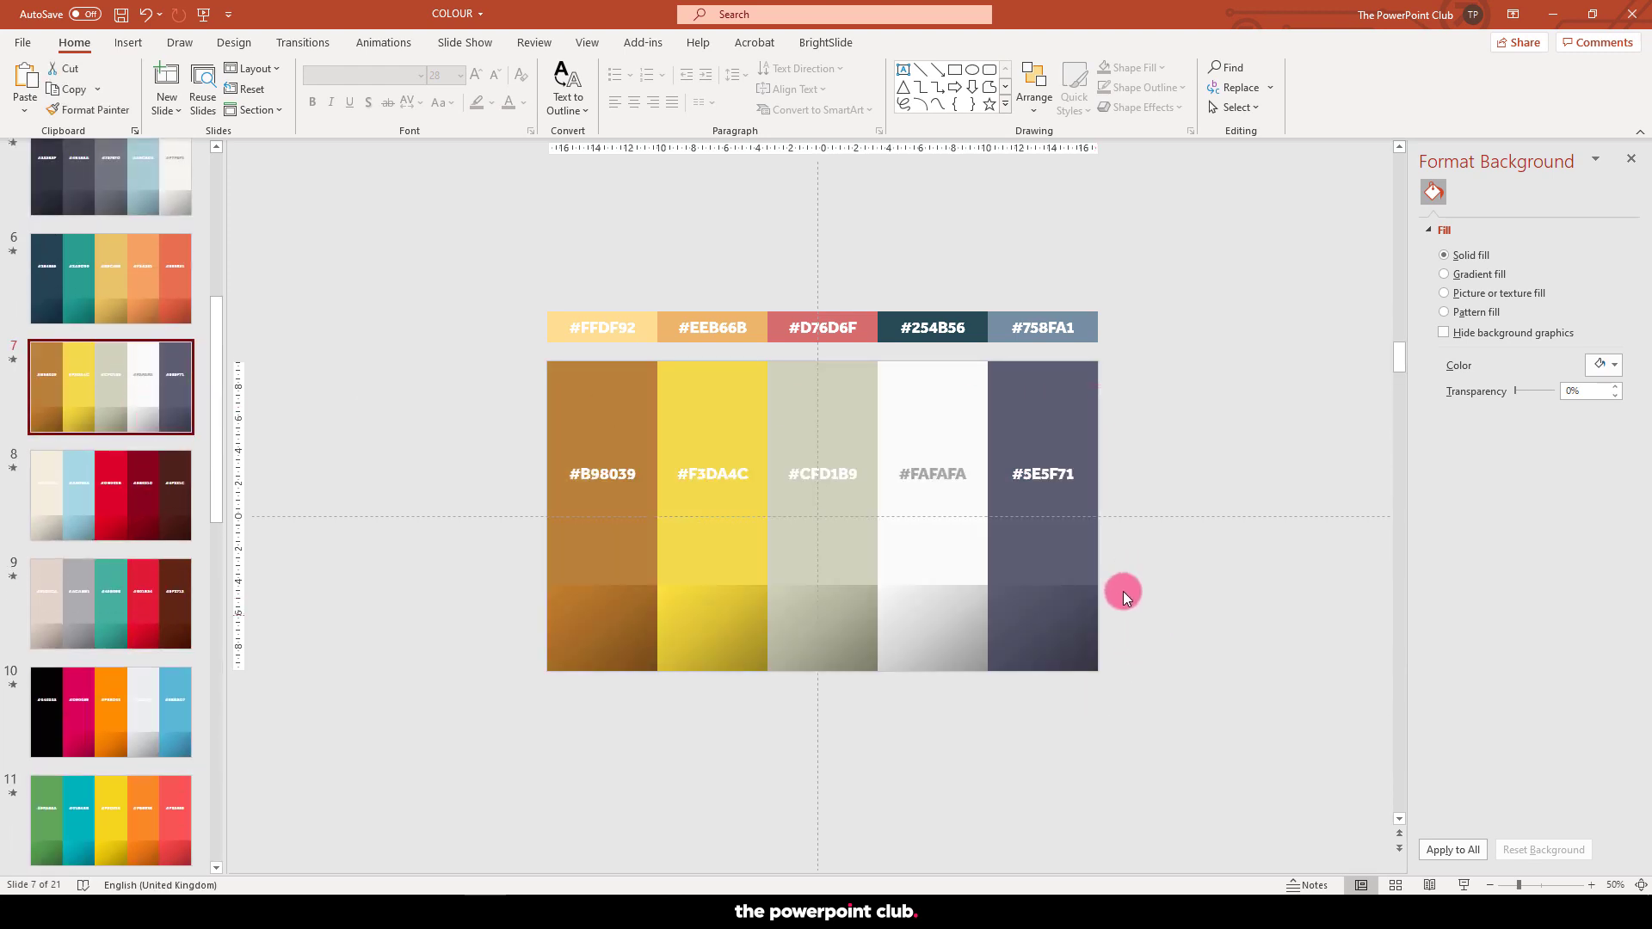
pyautogui.moveTo(1123, 591); pyautogui.dragTo(852, 342)
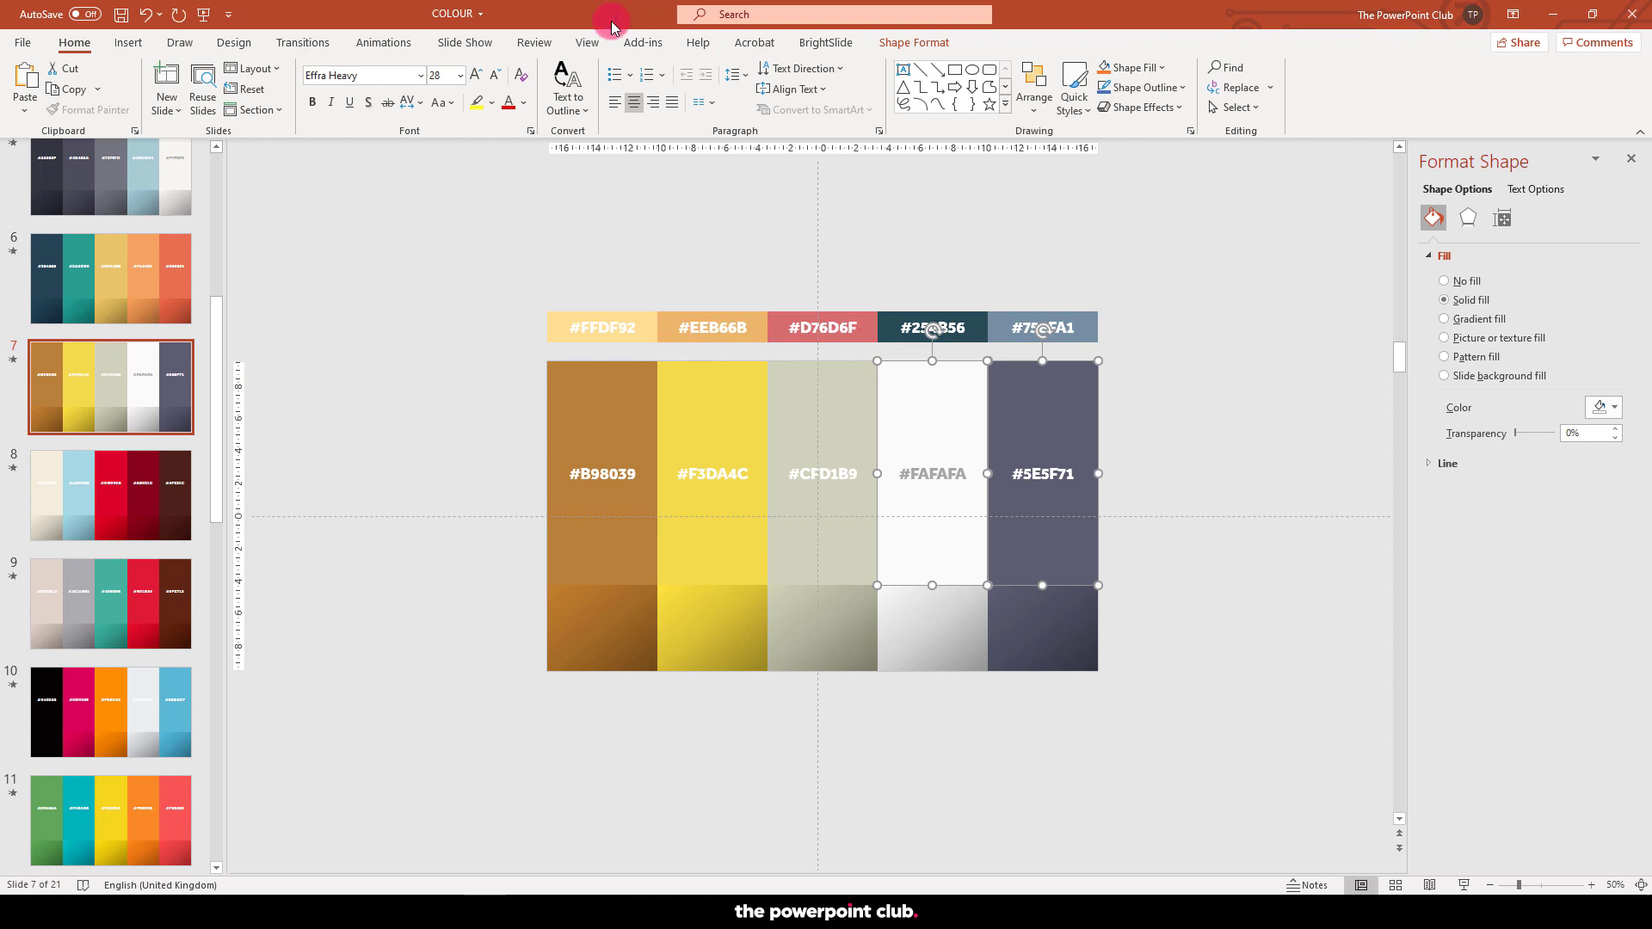
# - Paste the grey pair onto the slide master and place it above the palette strip
pyautogui.click(589, 42)
pyautogui.click(225, 90)
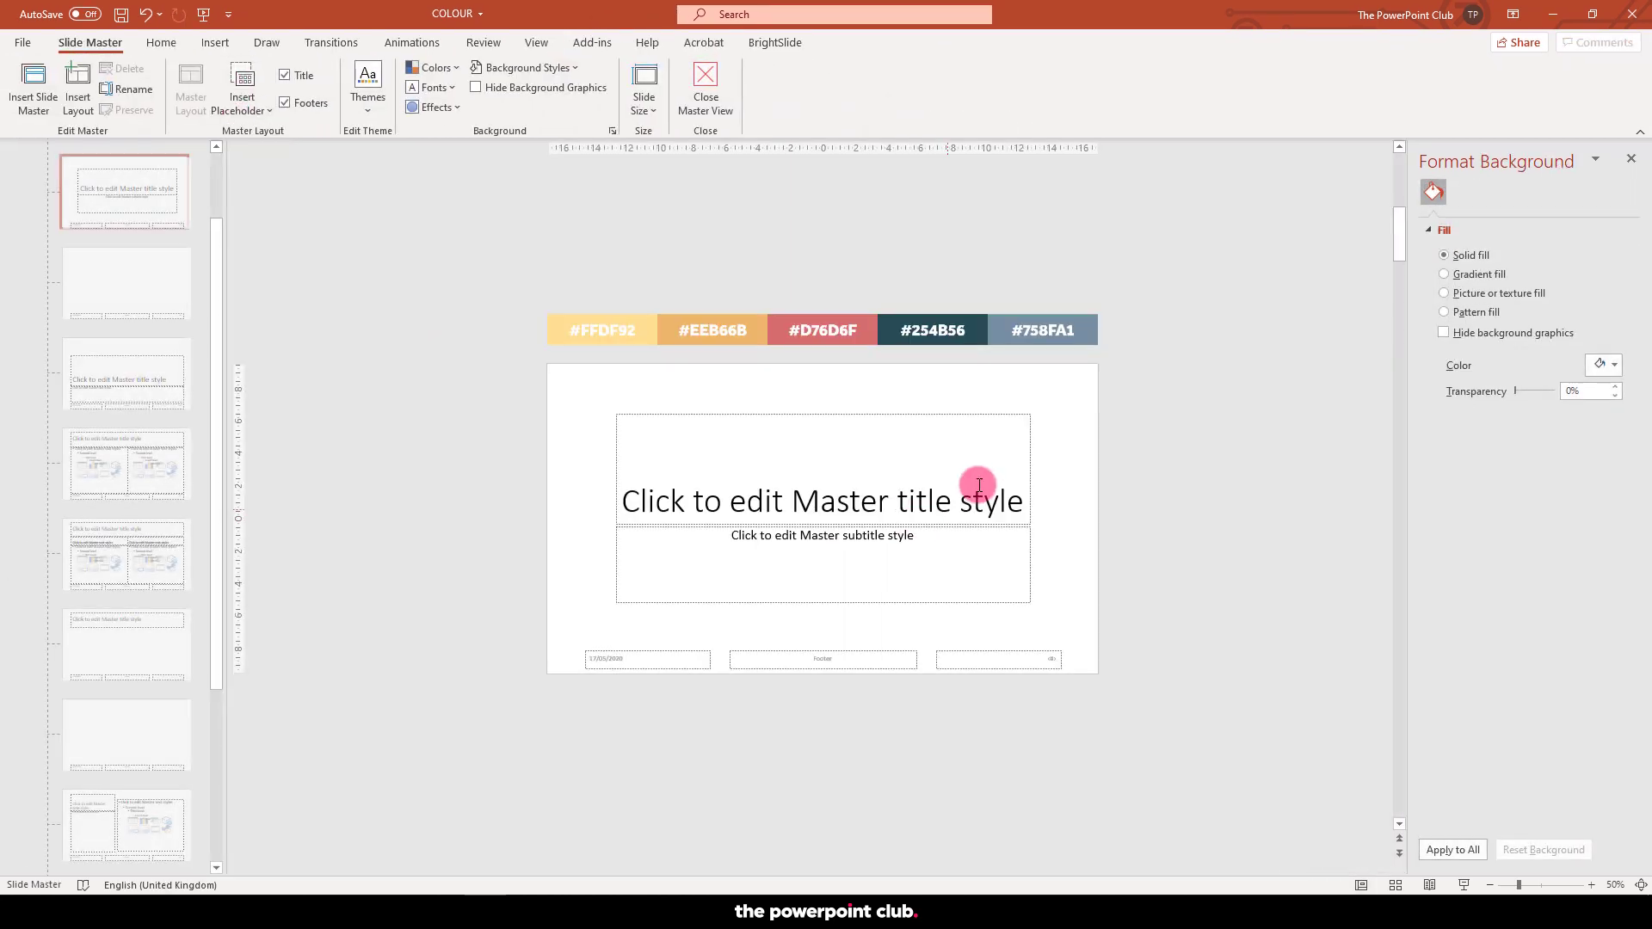
pyautogui.hotkey('ctrl', 'v')
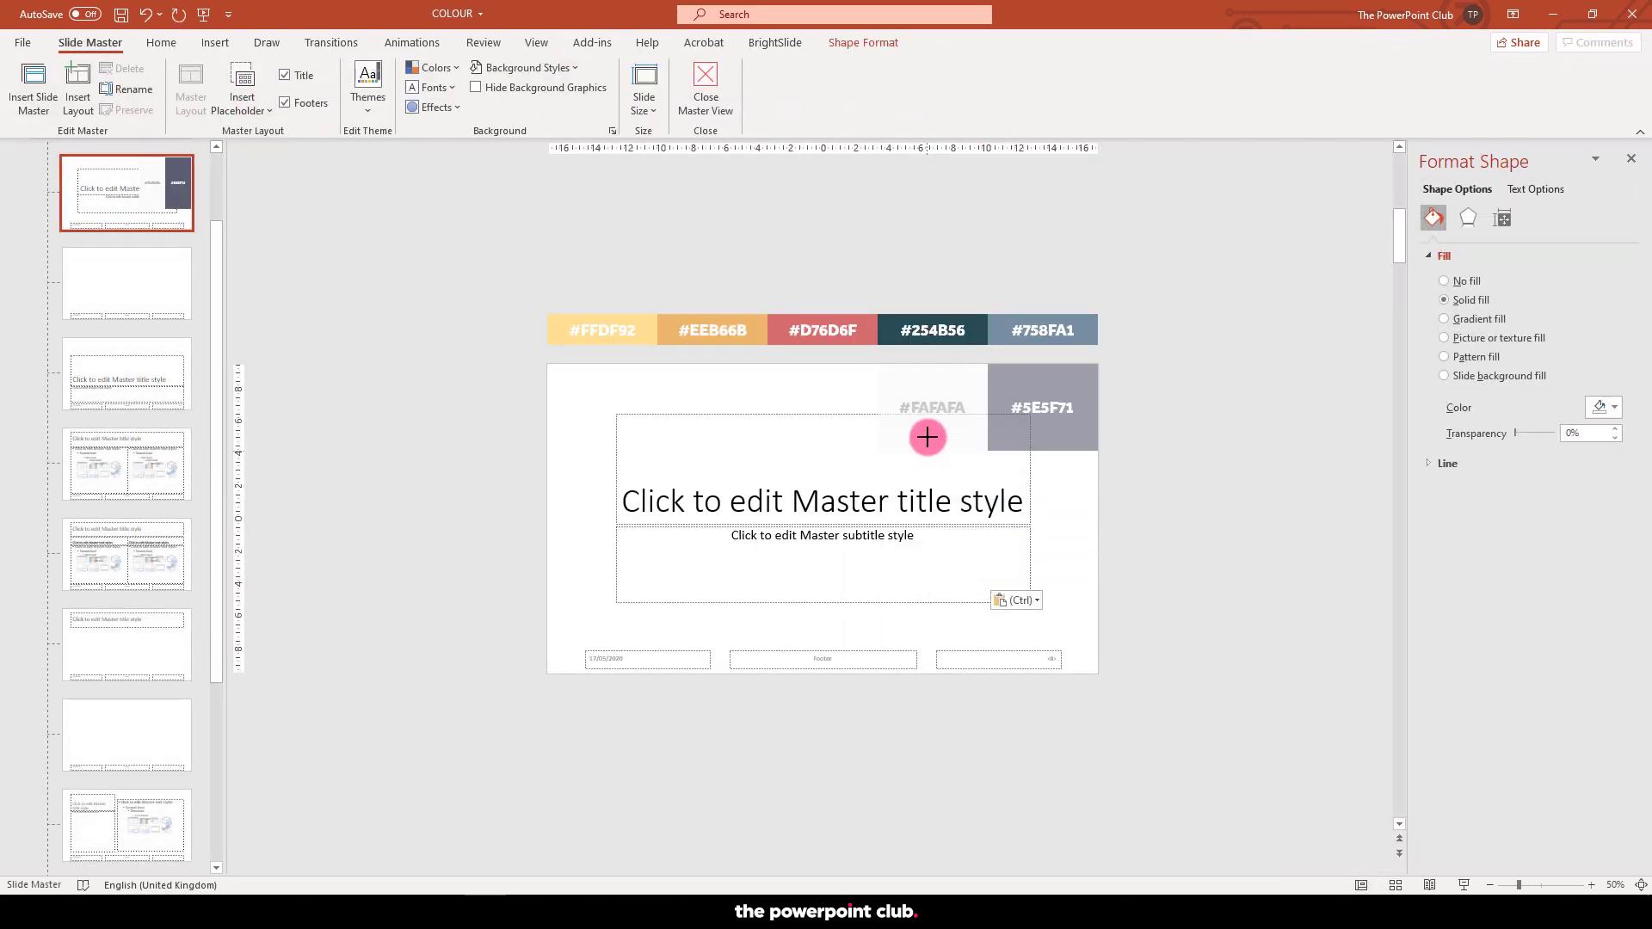
pyautogui.moveTo(927, 437); pyautogui.dragTo(656, 295)
pyautogui.click(828, 276)
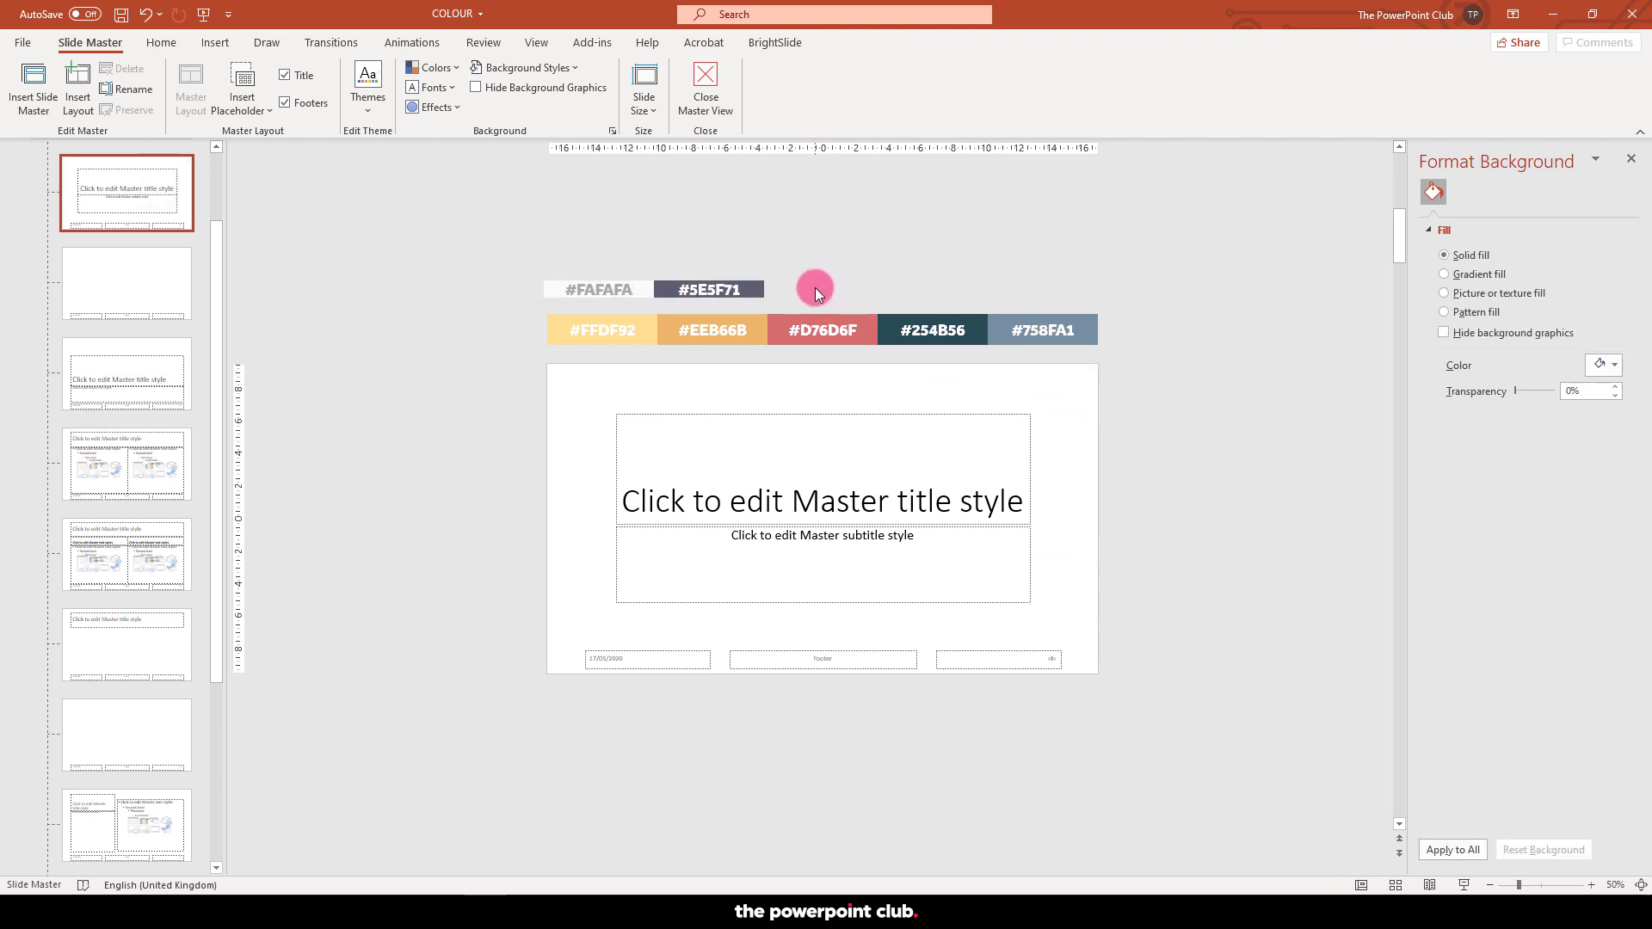
# - Start a custom theme colour set and name it CORPORATE PALETTE 1
pyautogui.click(454, 69)
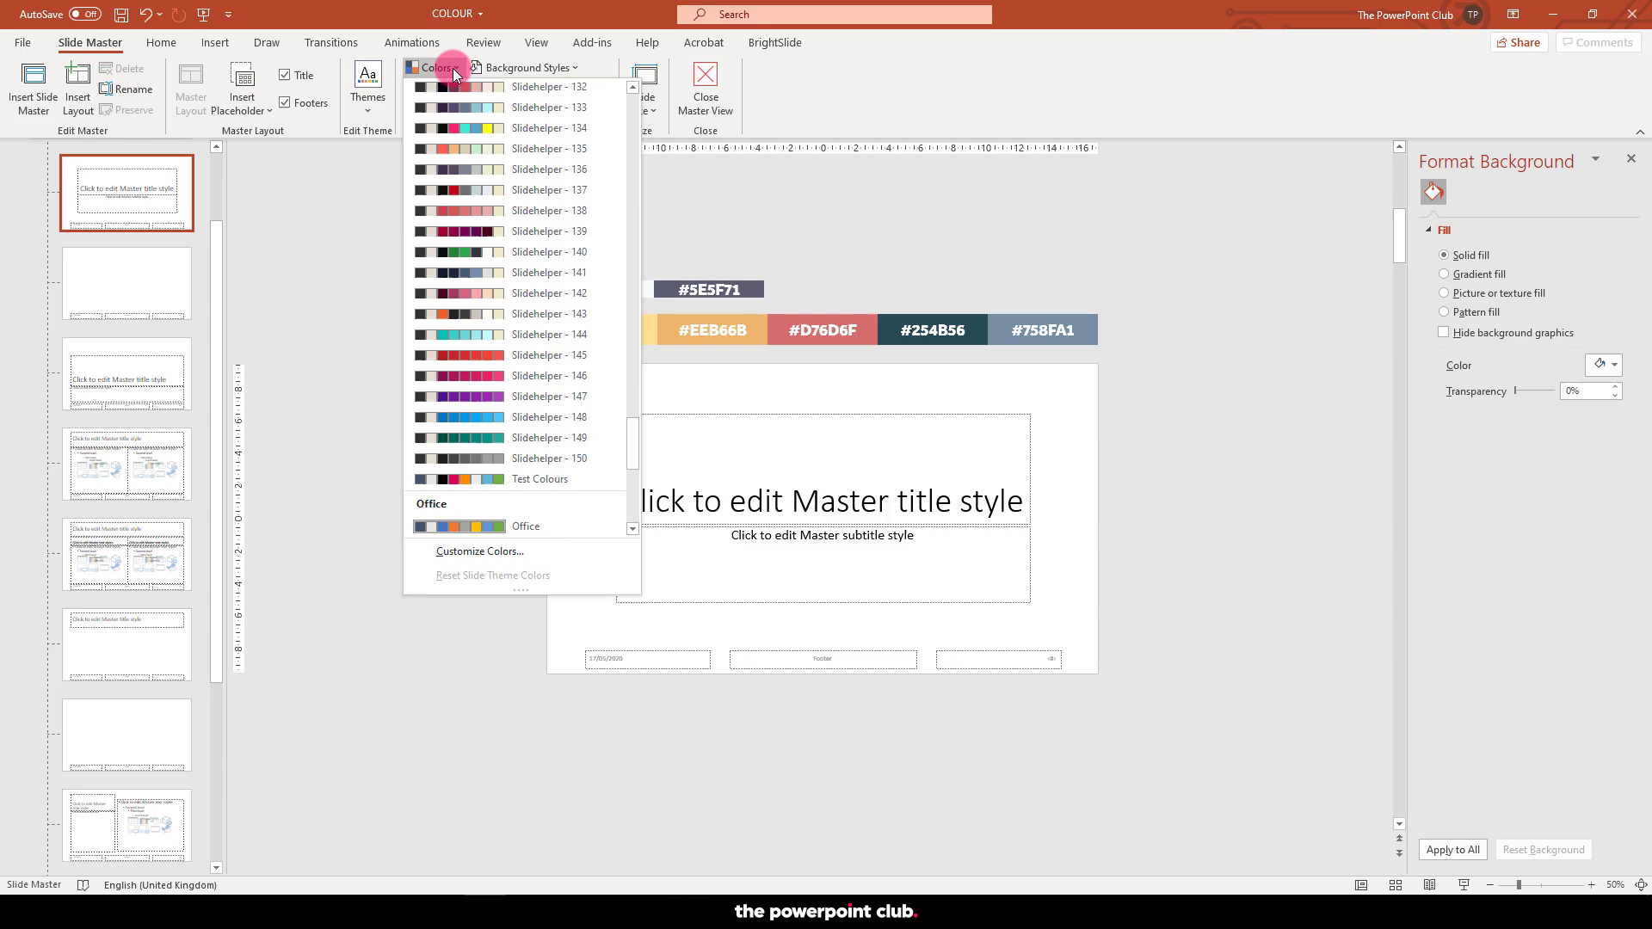
pyautogui.click(489, 552)
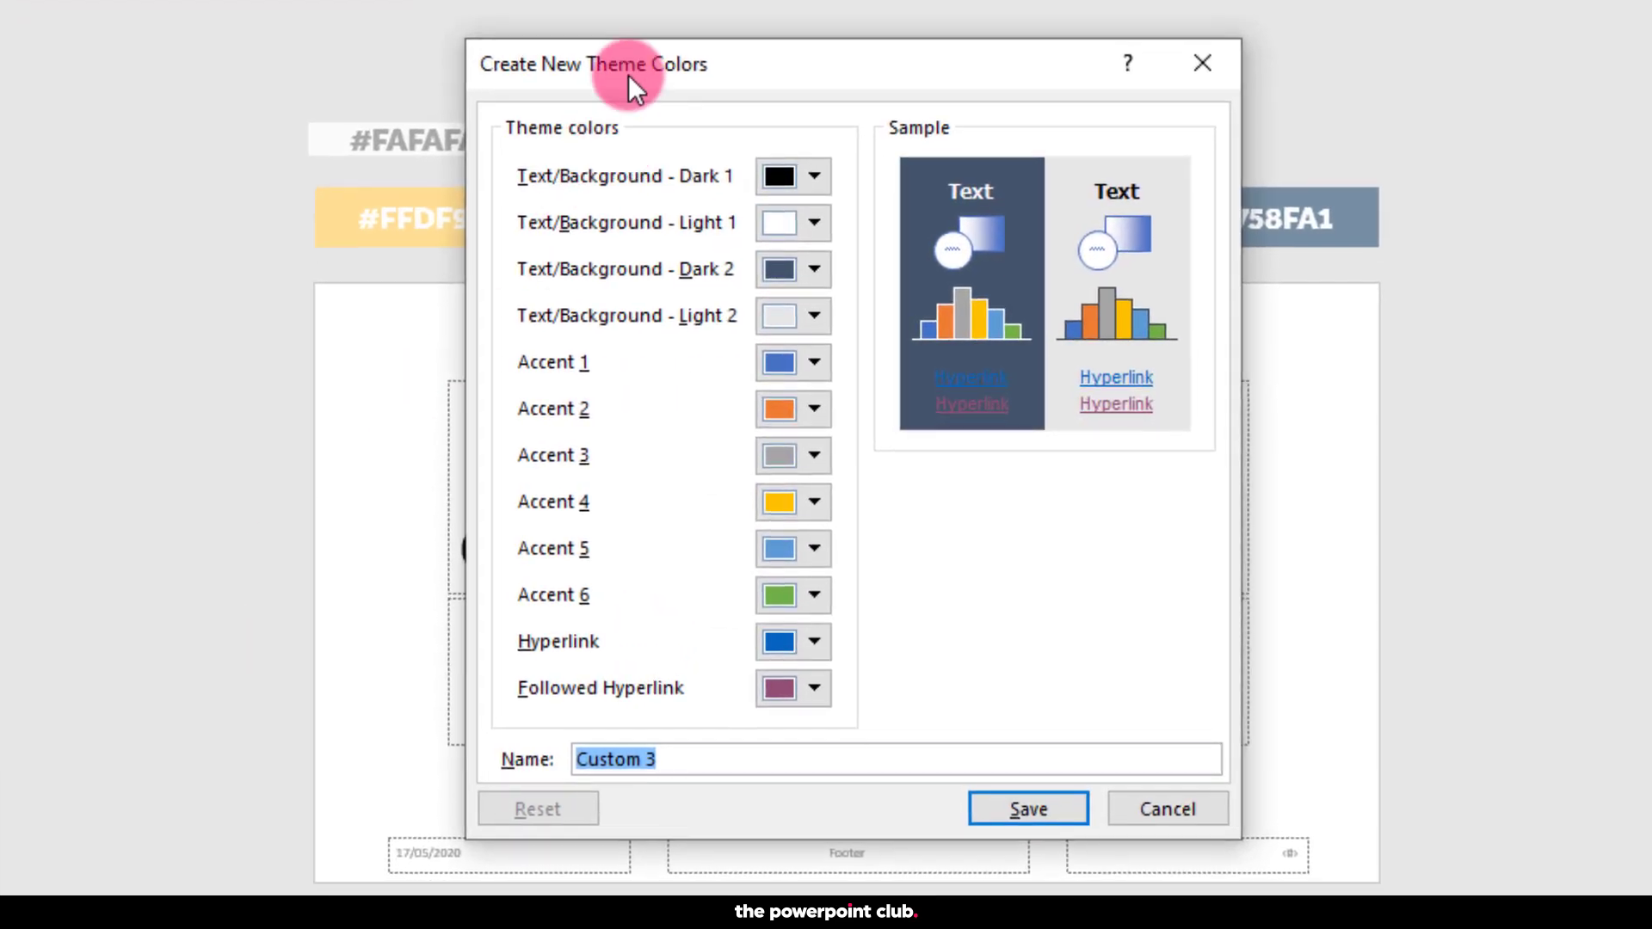
pyautogui.moveTo(675, 179); pyautogui.dragTo(692, 365)
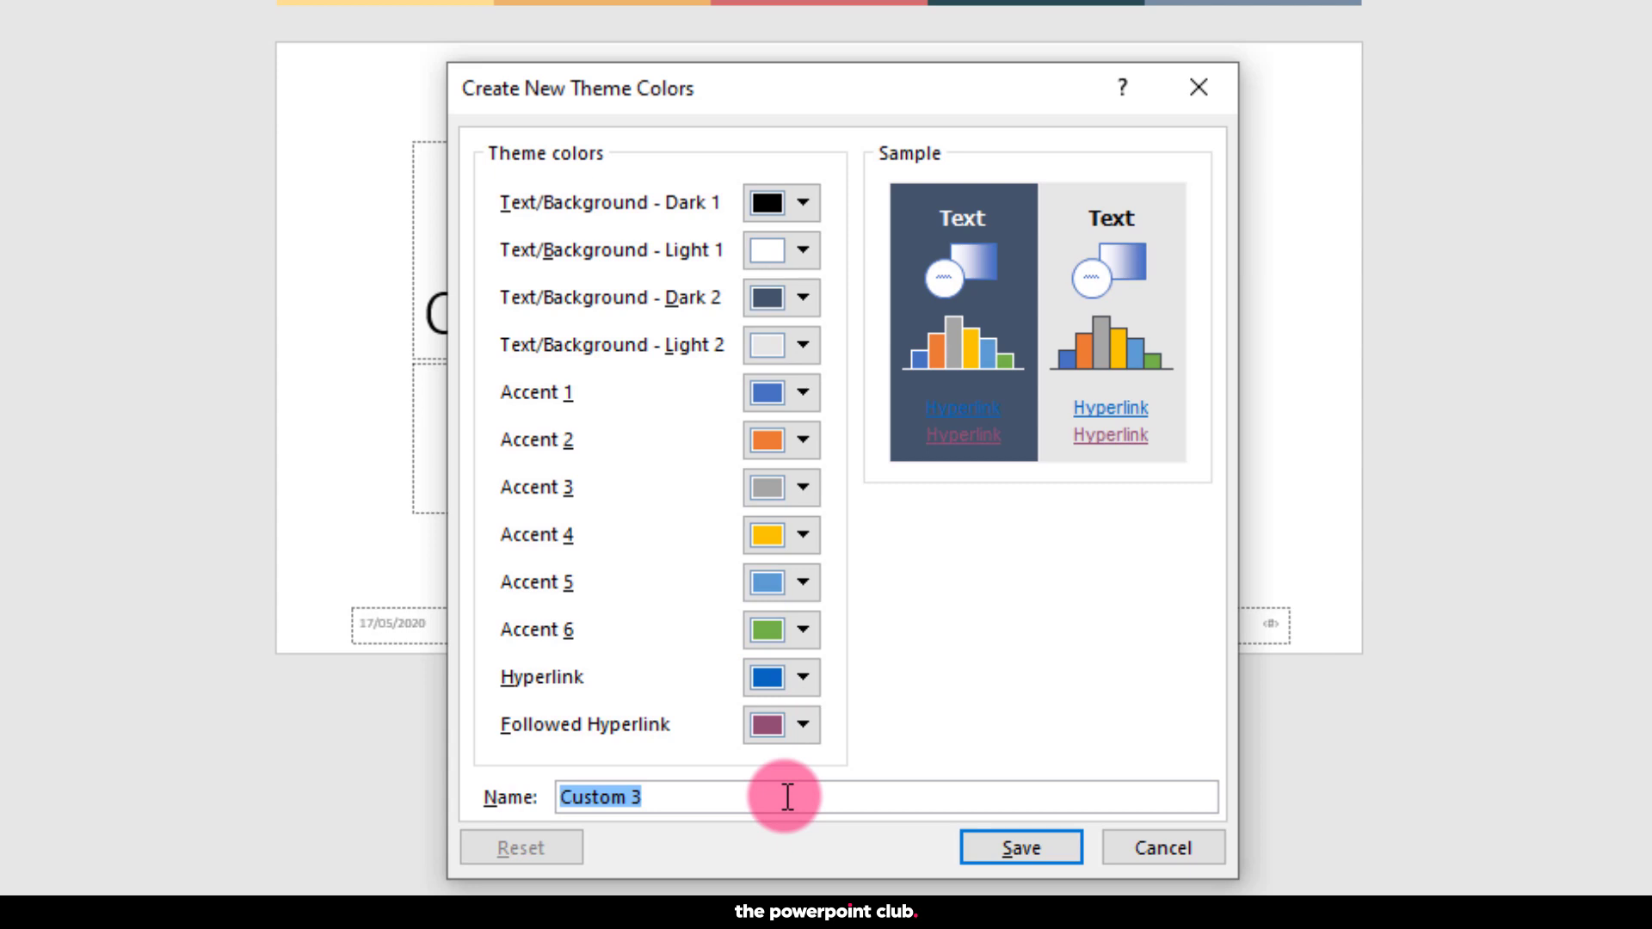
pyautogui.write('CORPORATE')
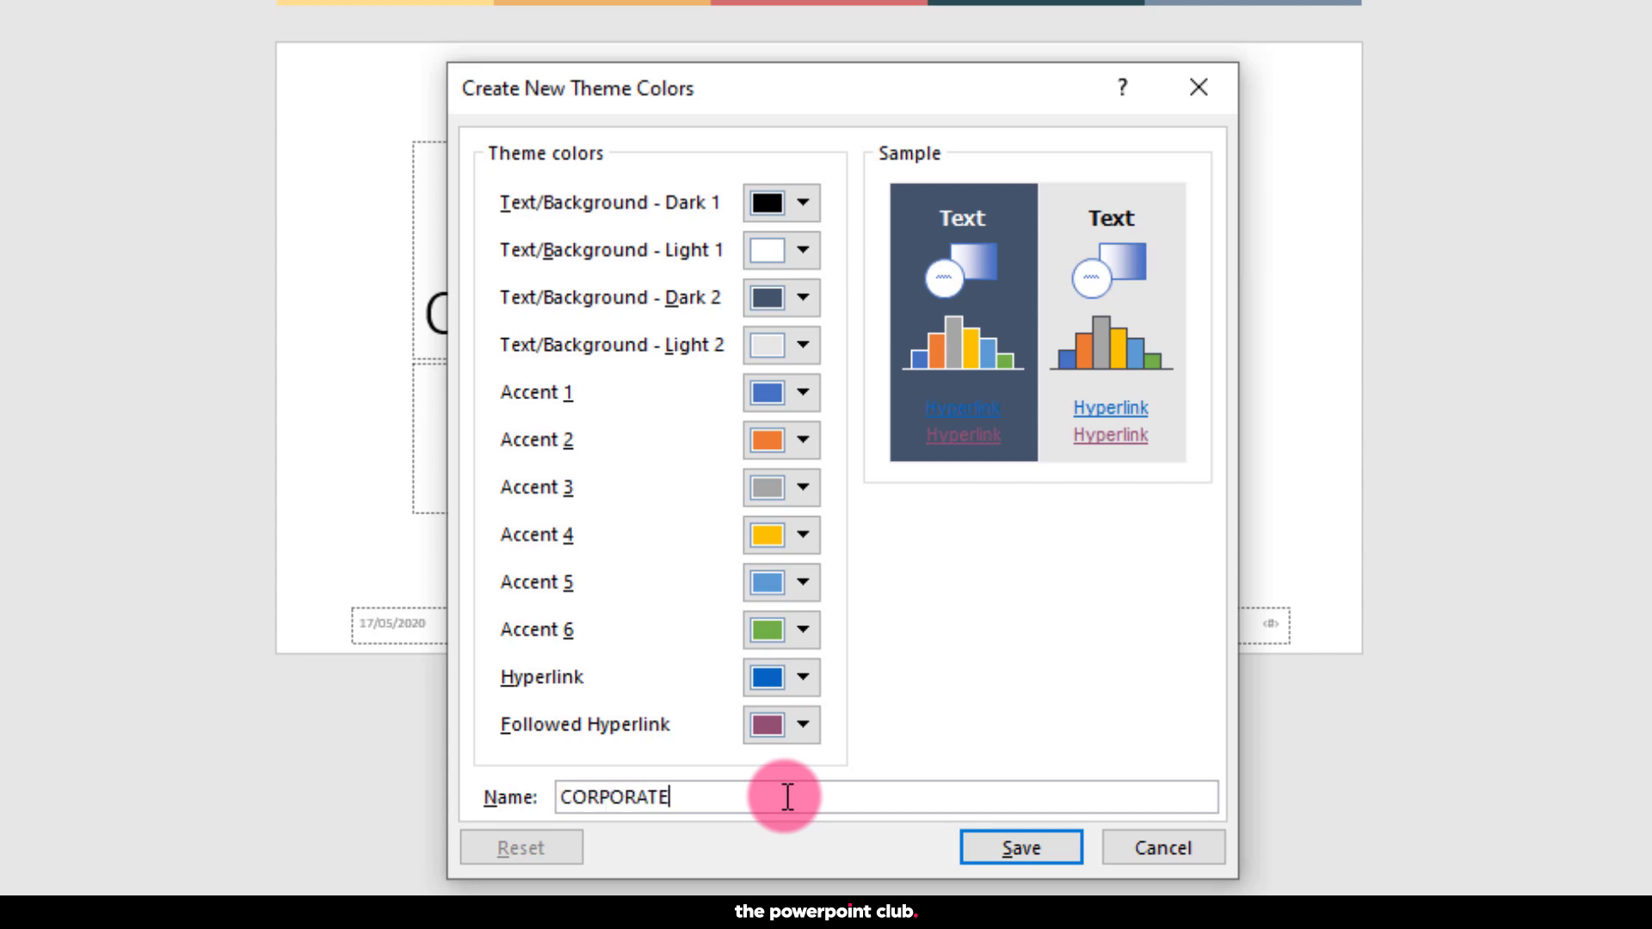
pyautogui.write(' PALETTE 1')
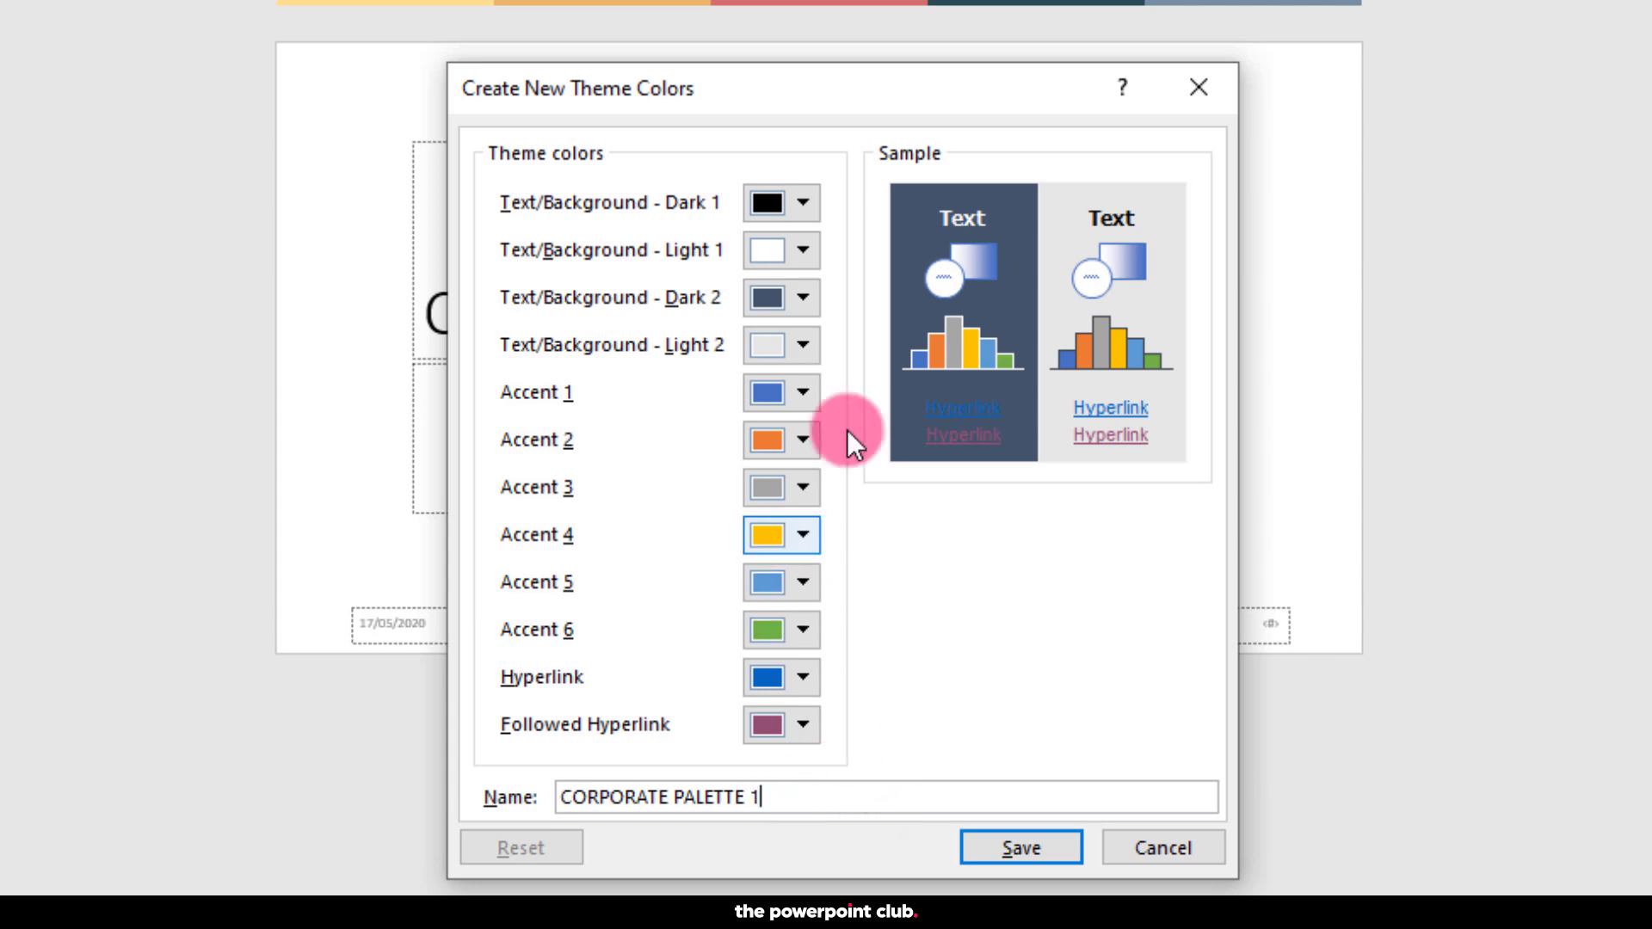
# - Set the Text/Background - Dark 1 colour to hex #254B56
pyautogui.click(809, 194)
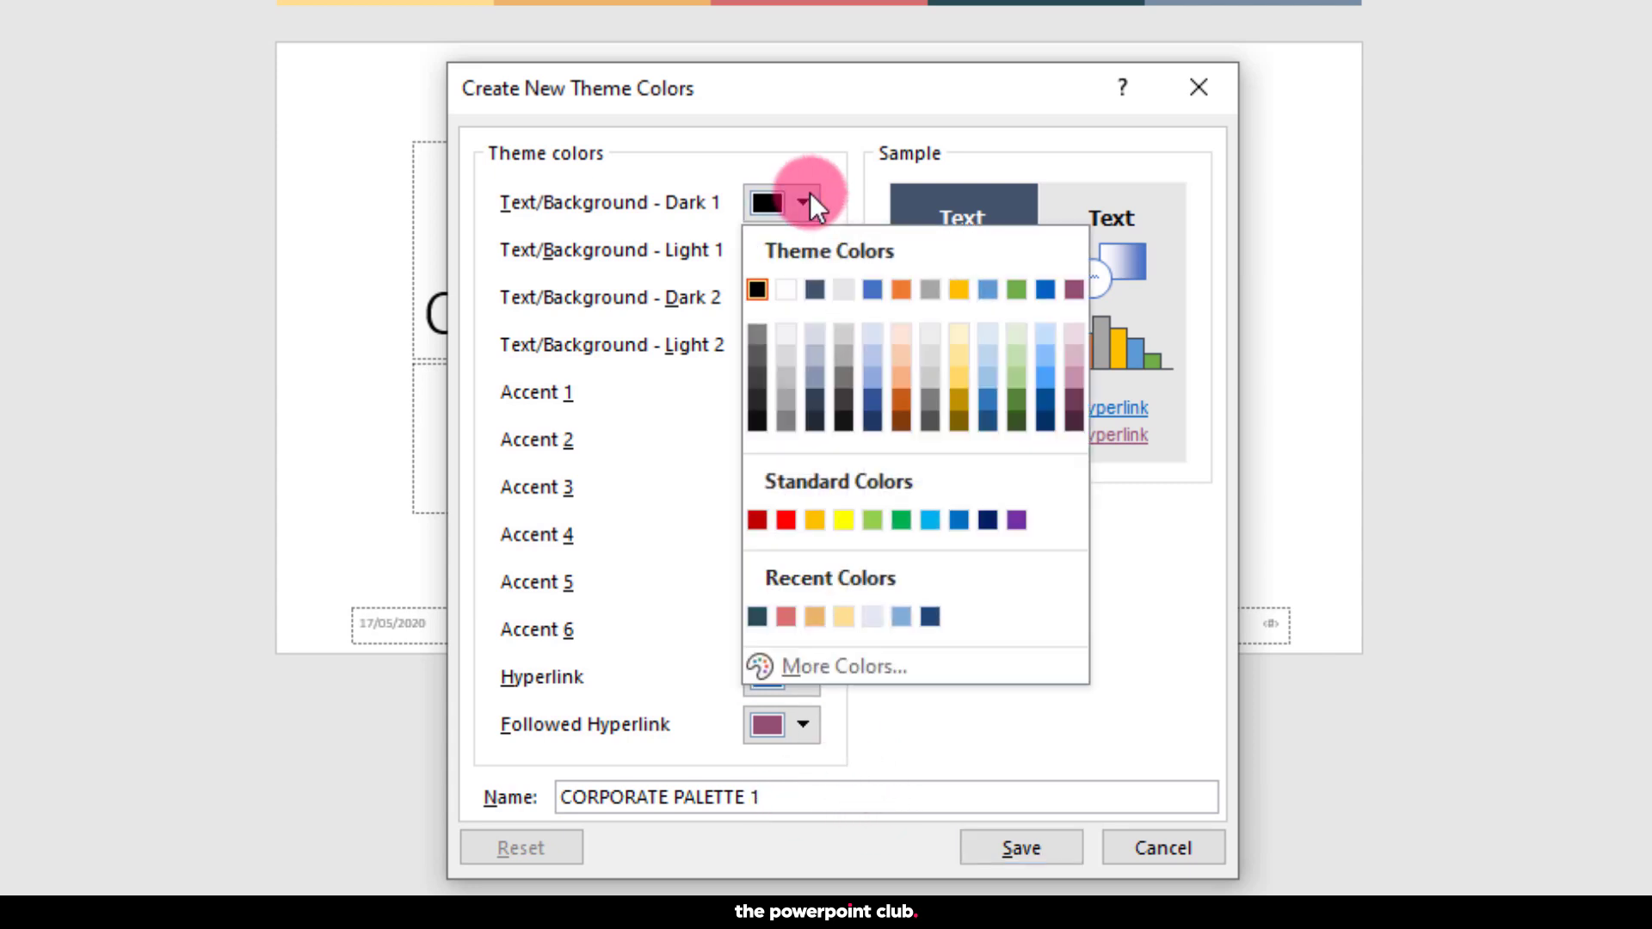
pyautogui.click(849, 666)
pyautogui.moveTo(762, 57); pyautogui.dragTo(790, 284)
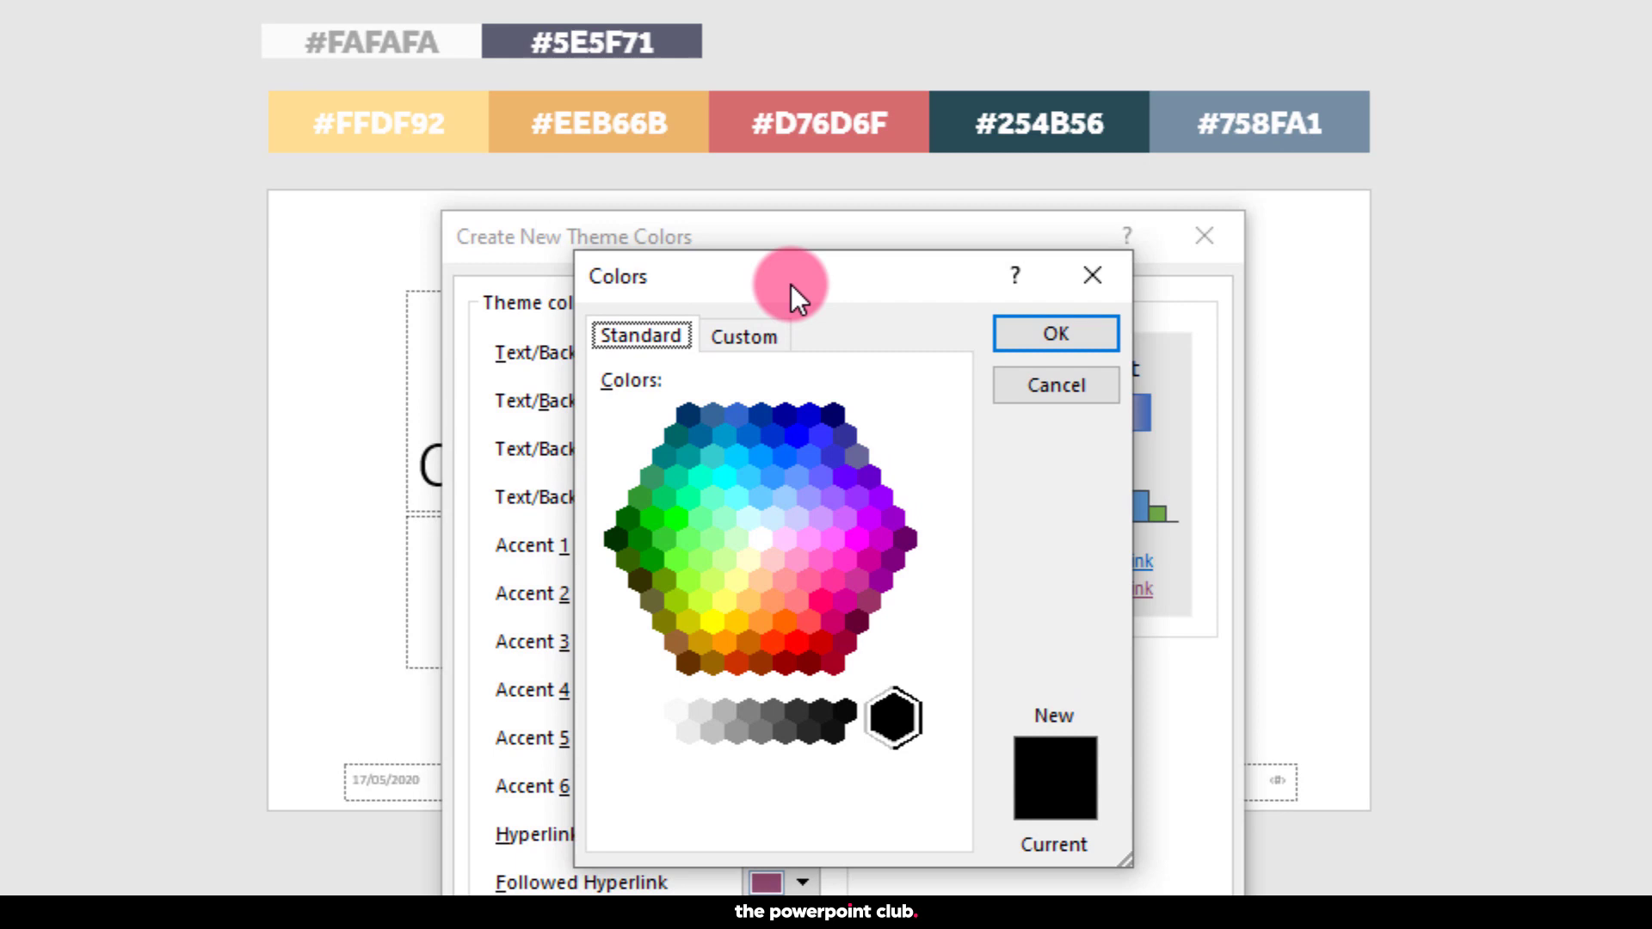
pyautogui.click(742, 334)
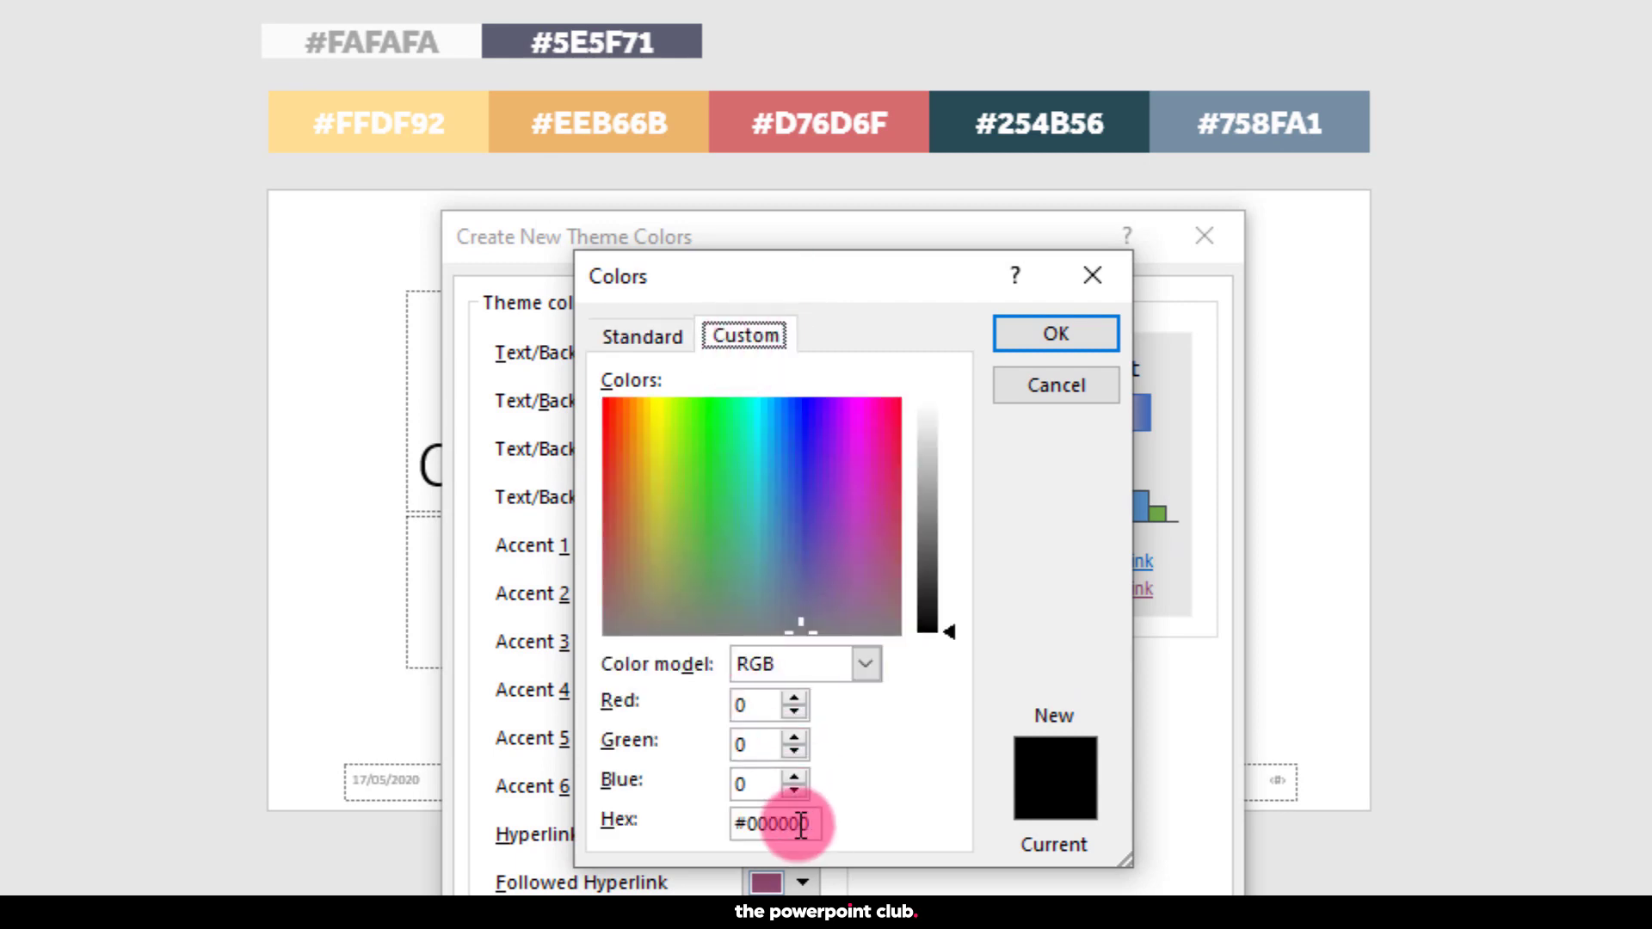
pyautogui.moveTo(747, 824); pyautogui.dragTo(828, 860)
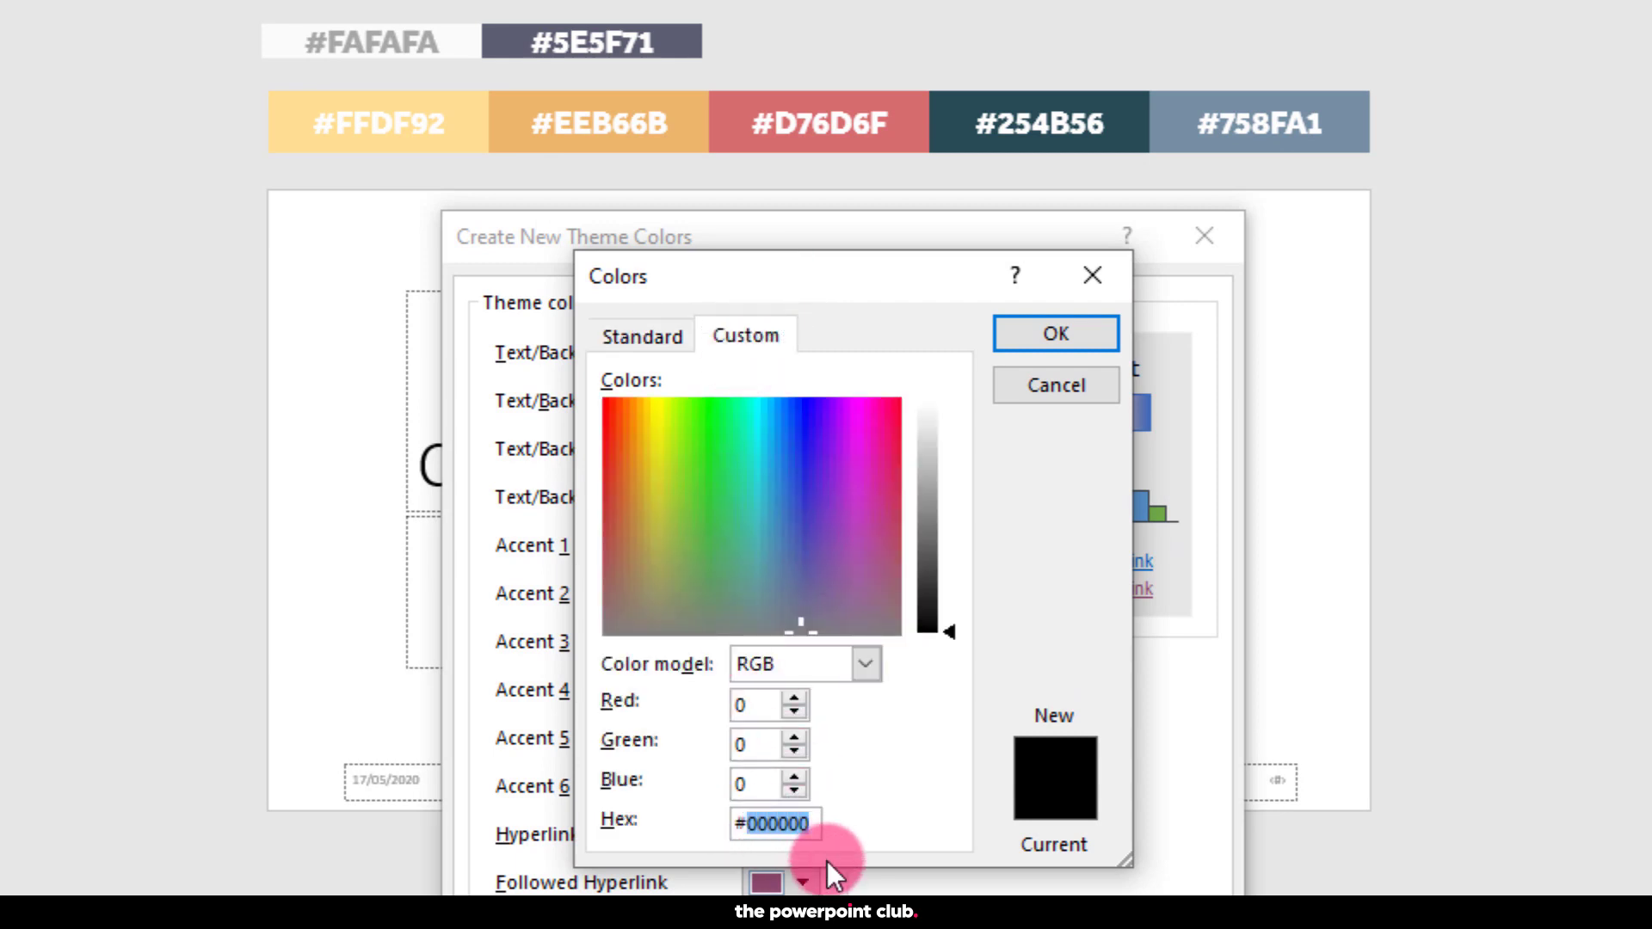
pyautogui.moveTo(773, 270); pyautogui.dragTo(856, 530)
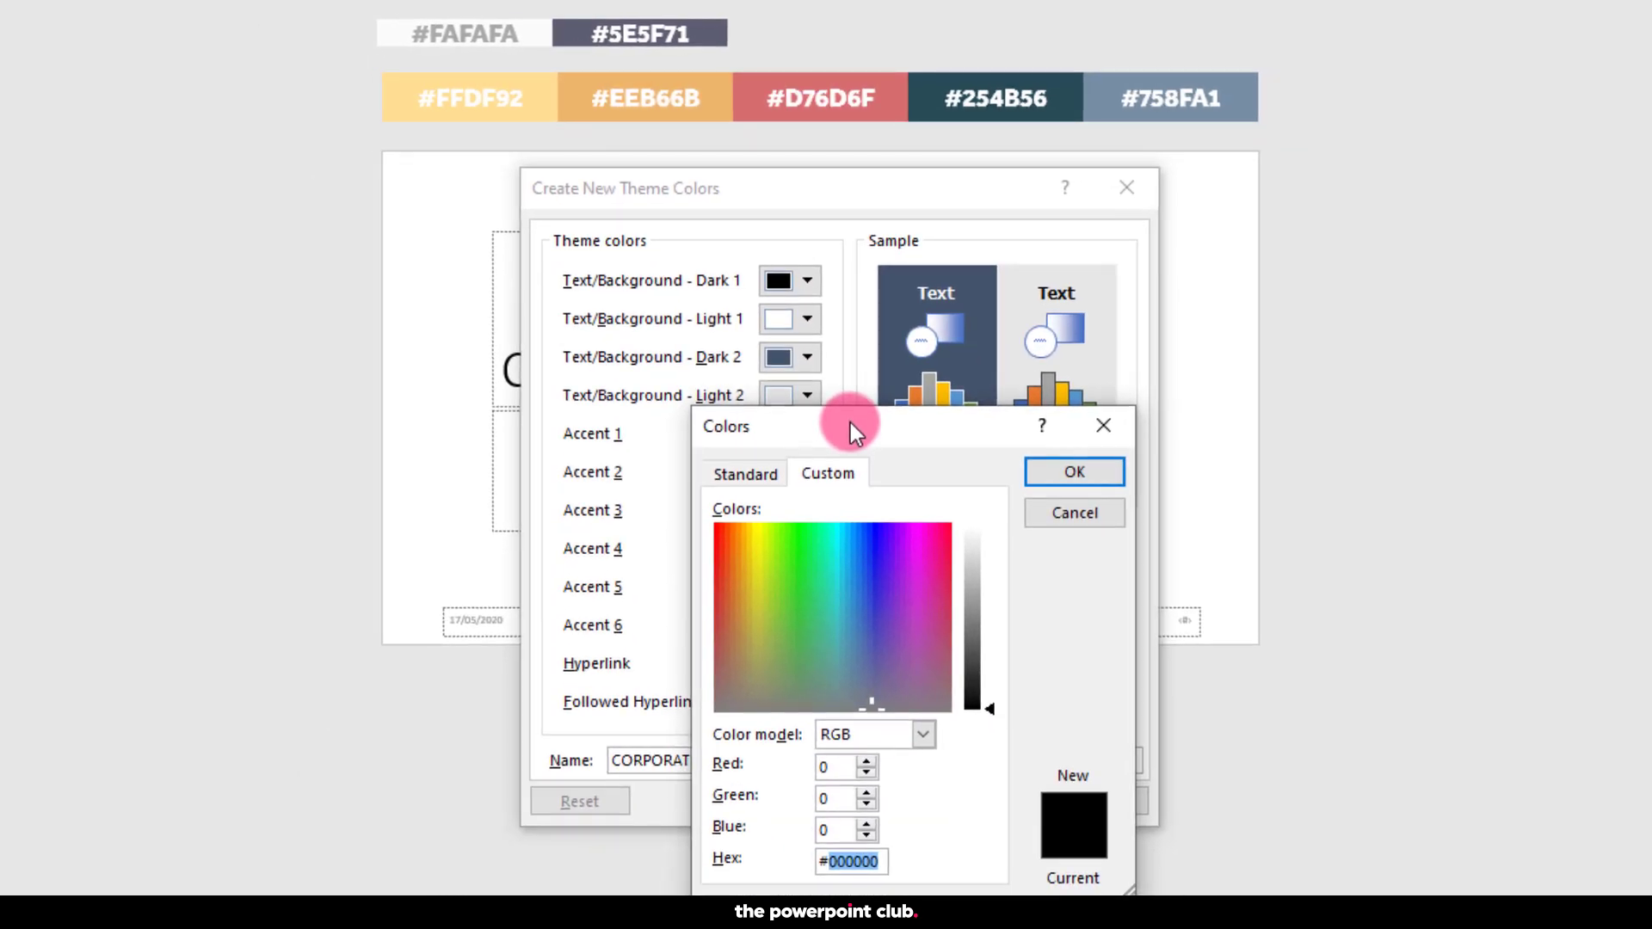
pyautogui.write('254B56')
pyautogui.click(1095, 475)
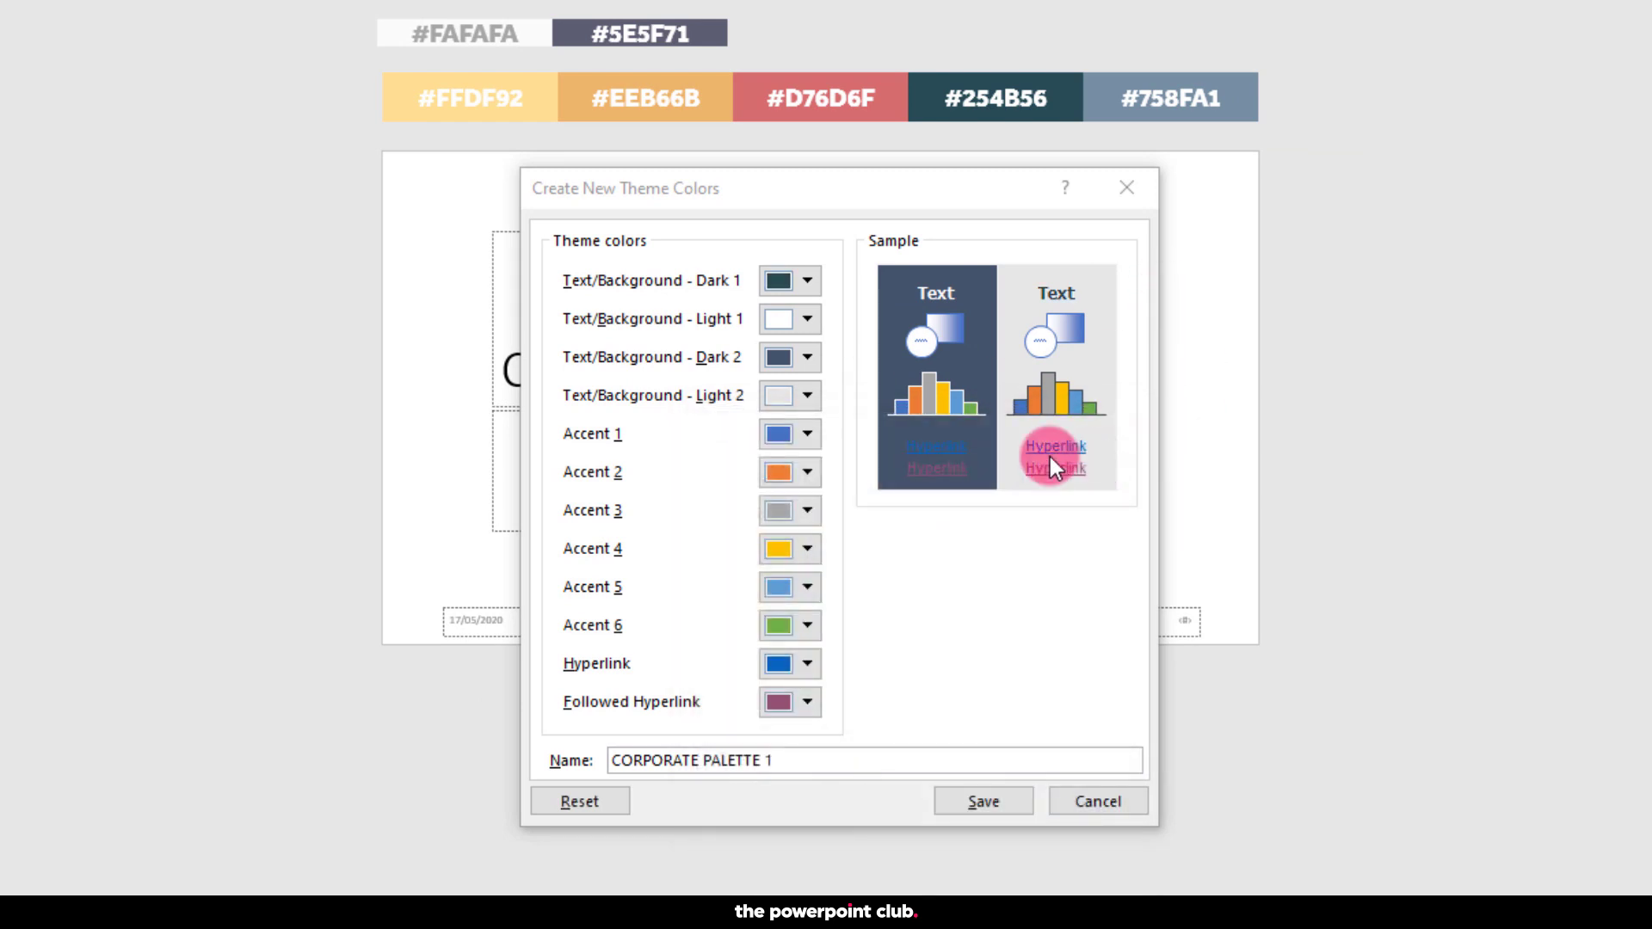
# - Set the Text/Background - Light 1 colour to hex #FAFAFA
pyautogui.click(806, 320)
pyautogui.click(847, 695)
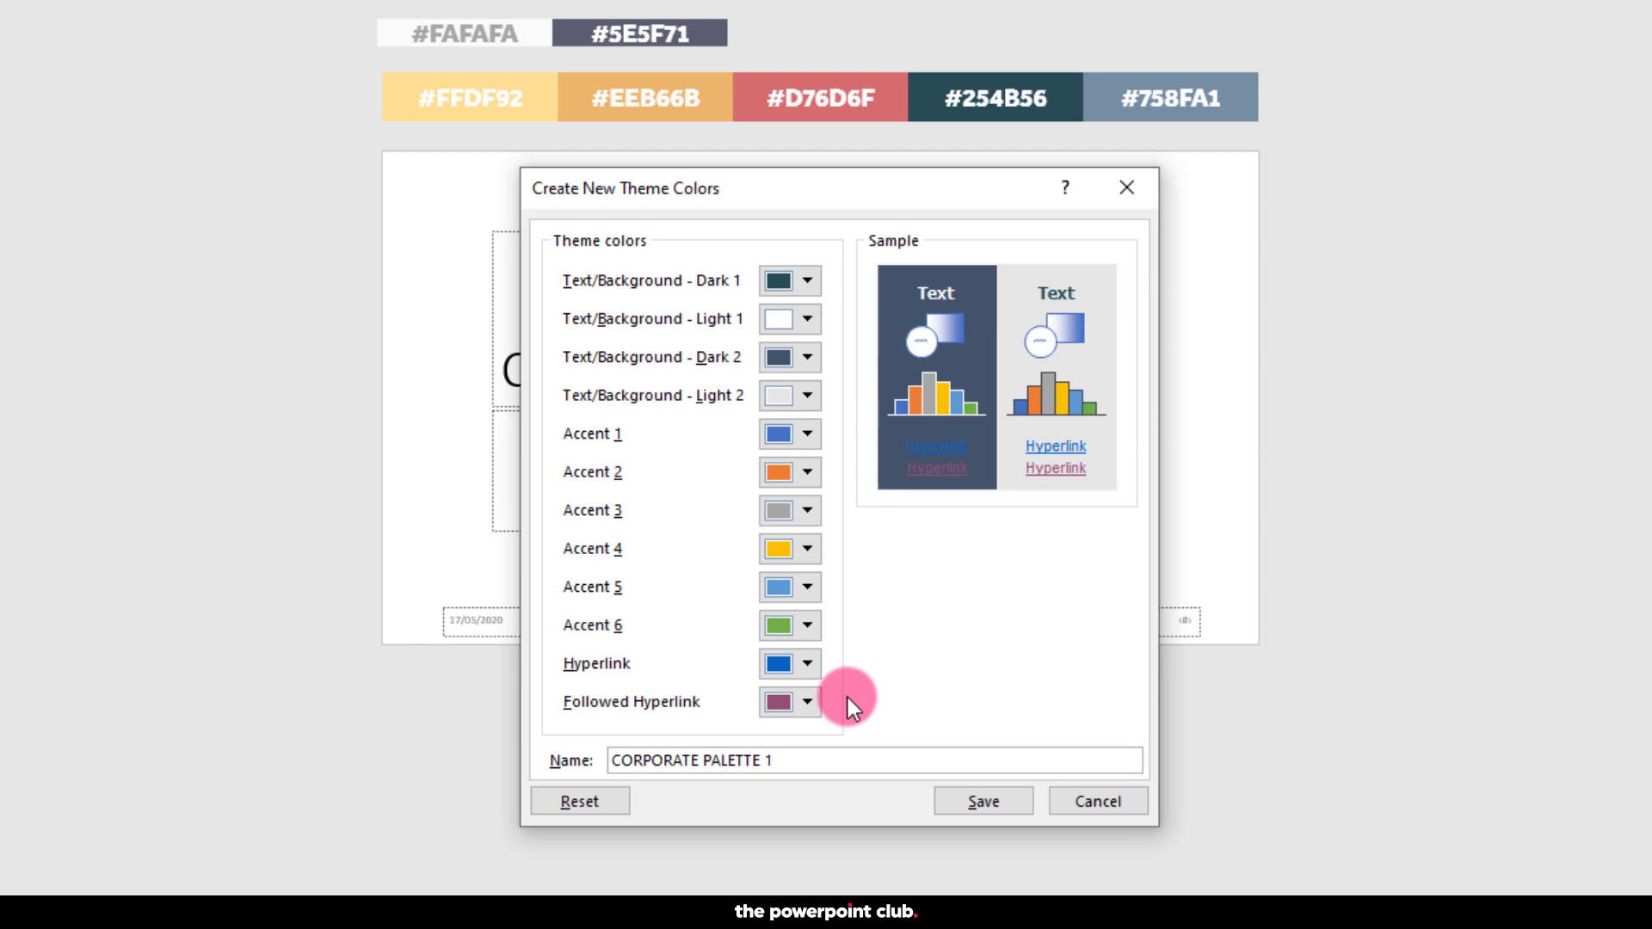
pyautogui.click(828, 481)
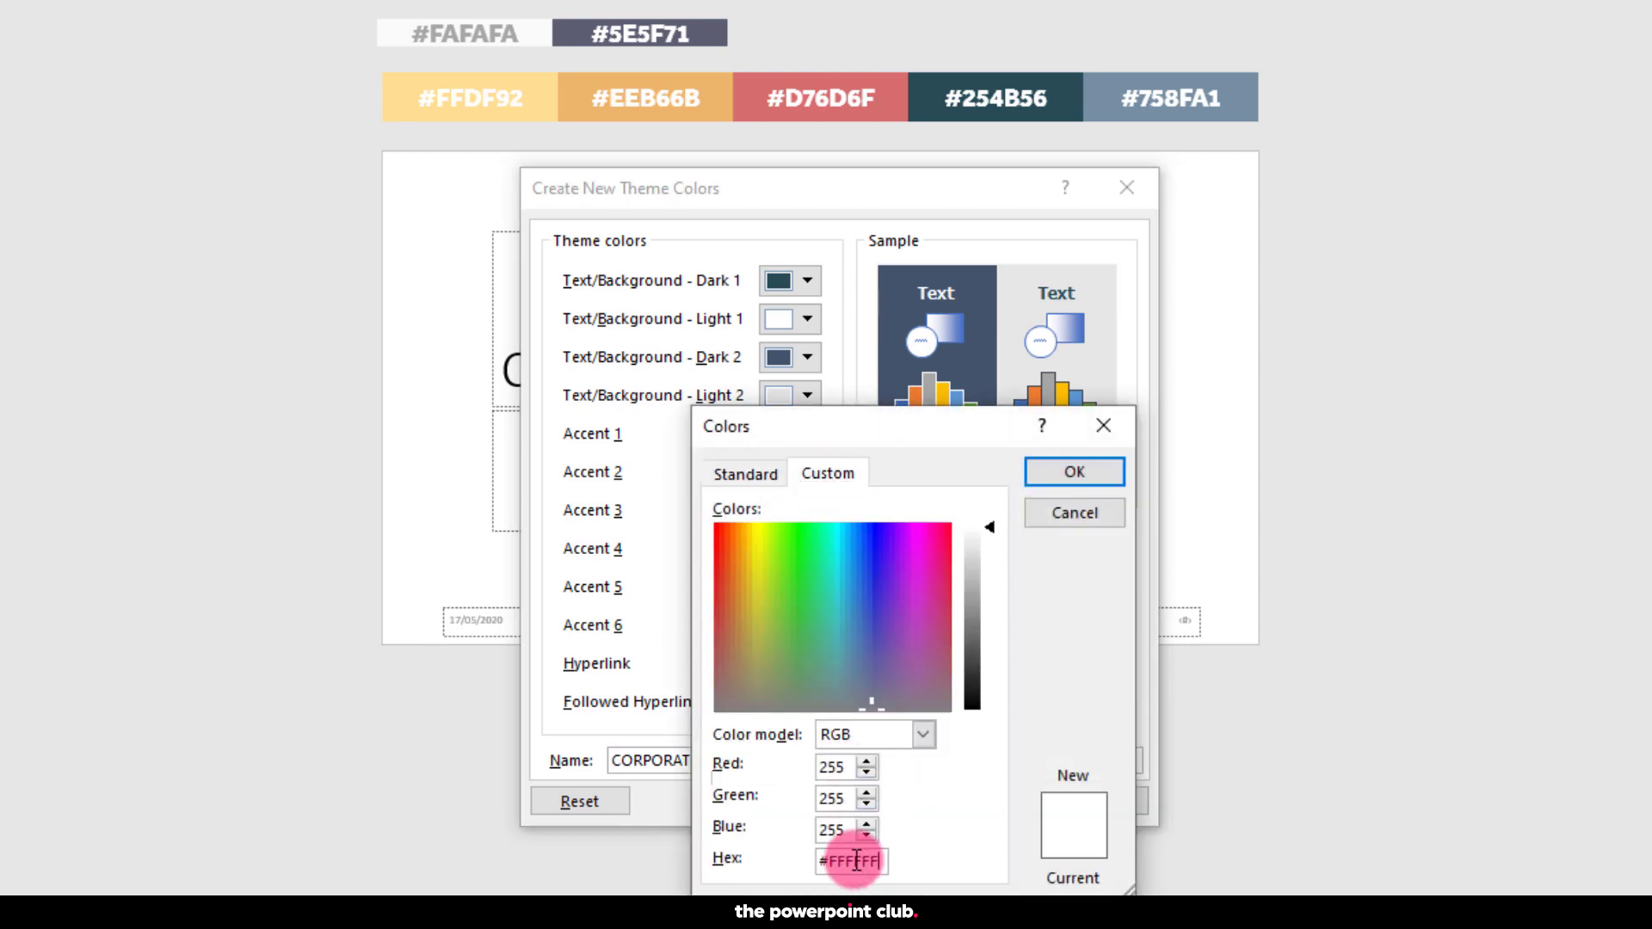
pyautogui.doubleClick(851, 861)
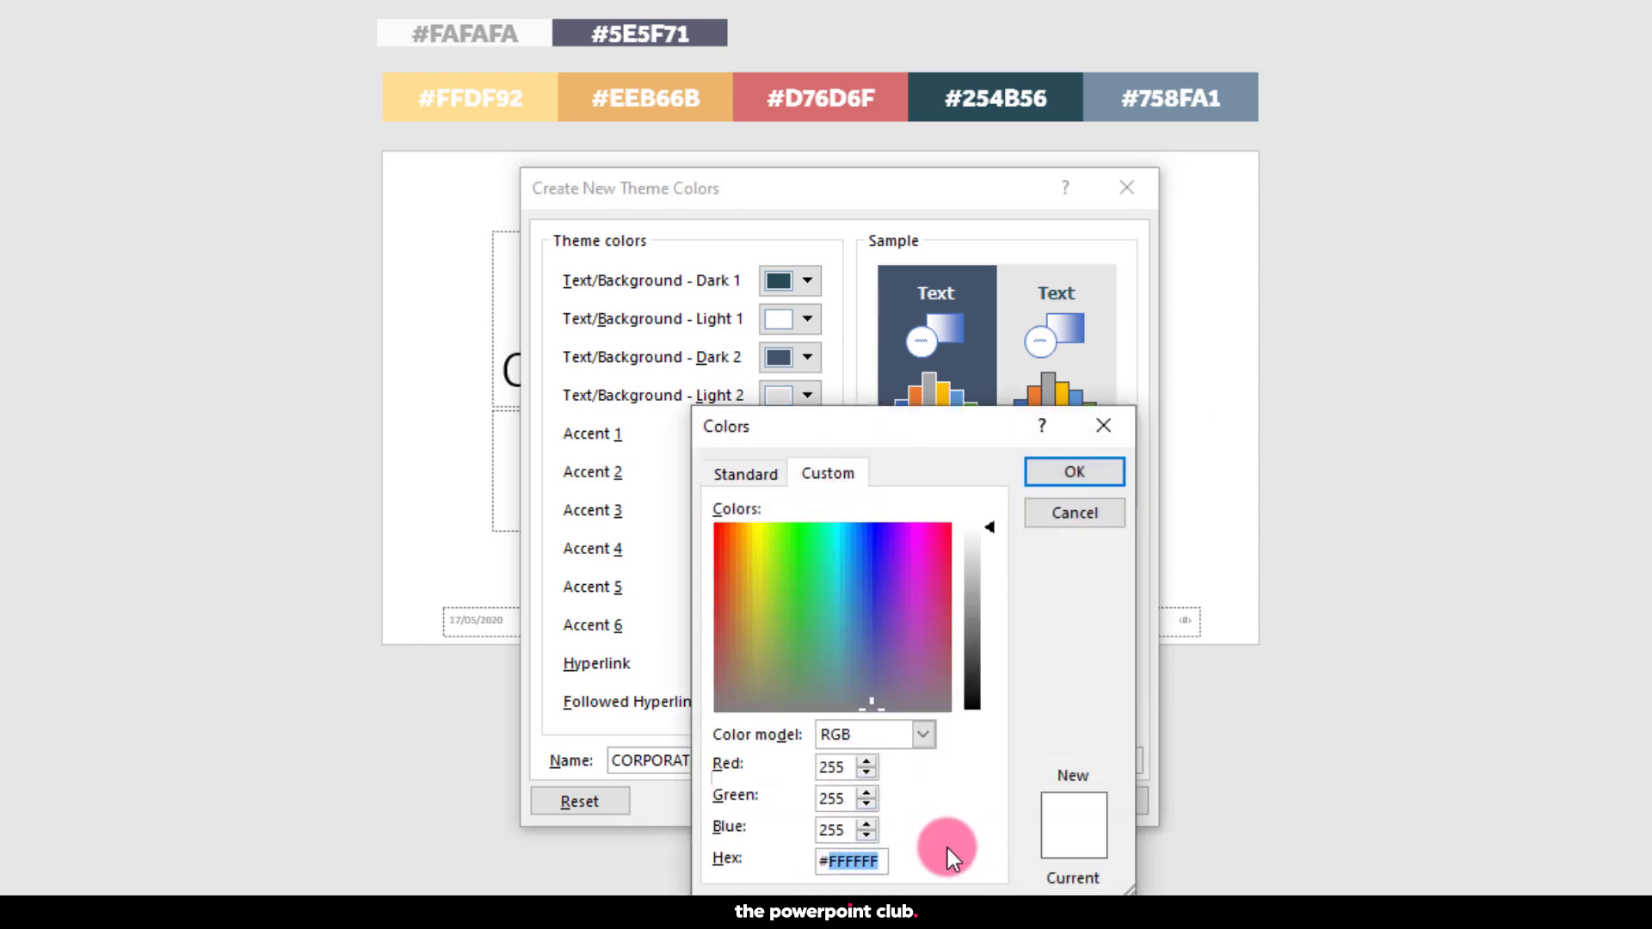
pyautogui.write('FAFAFA')
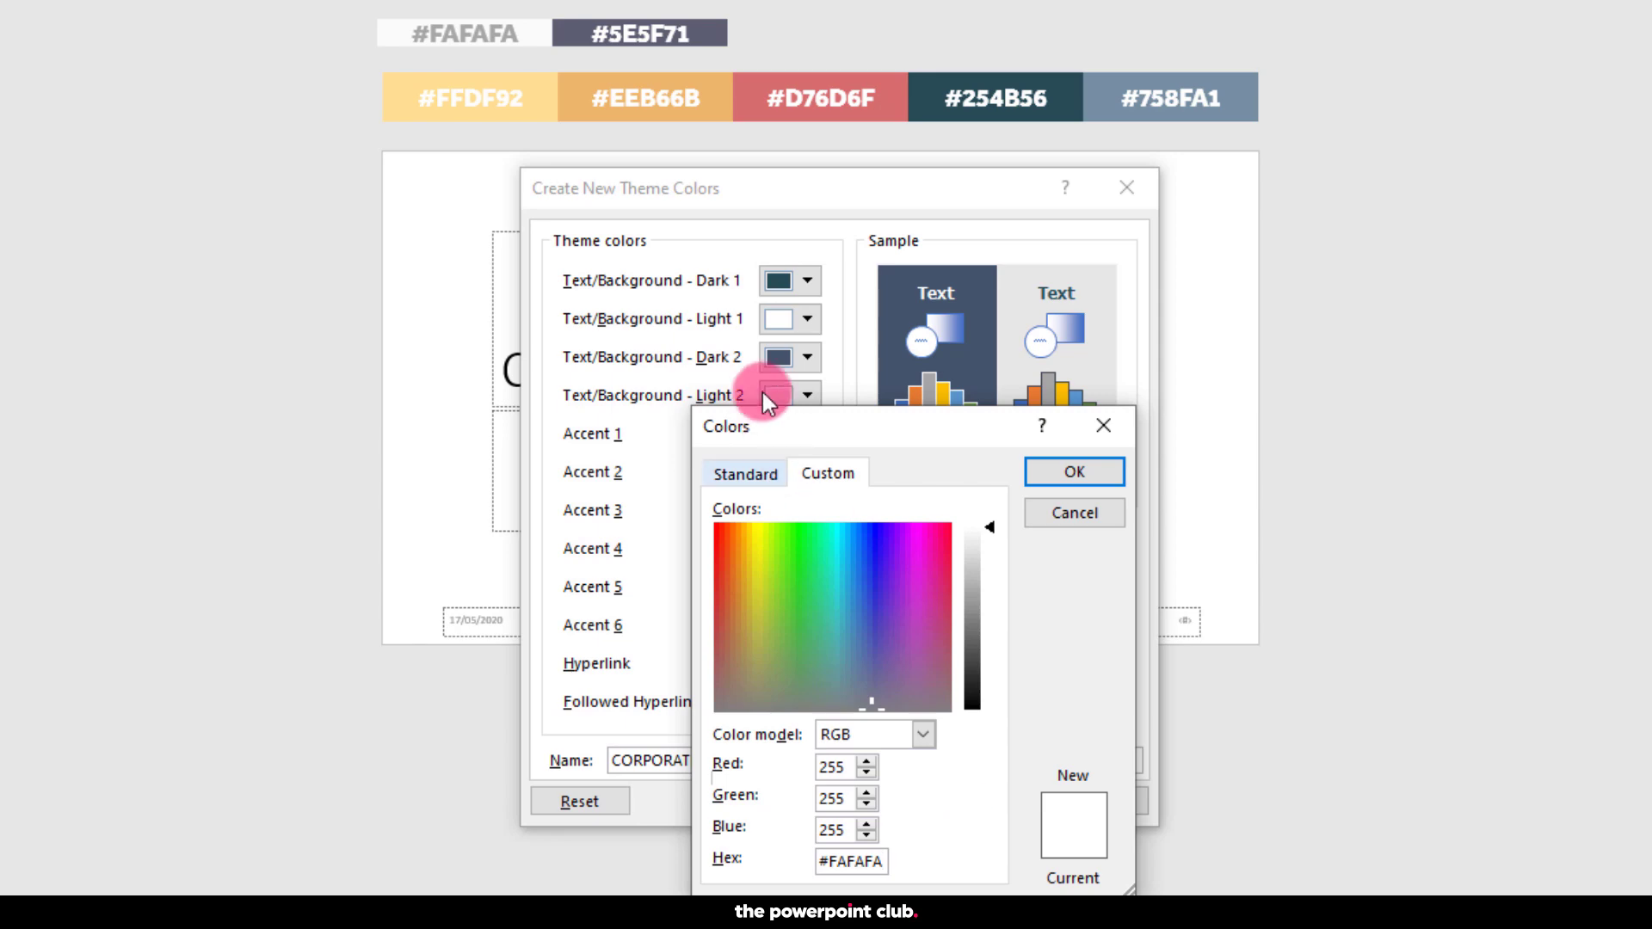
pyautogui.click(1101, 478)
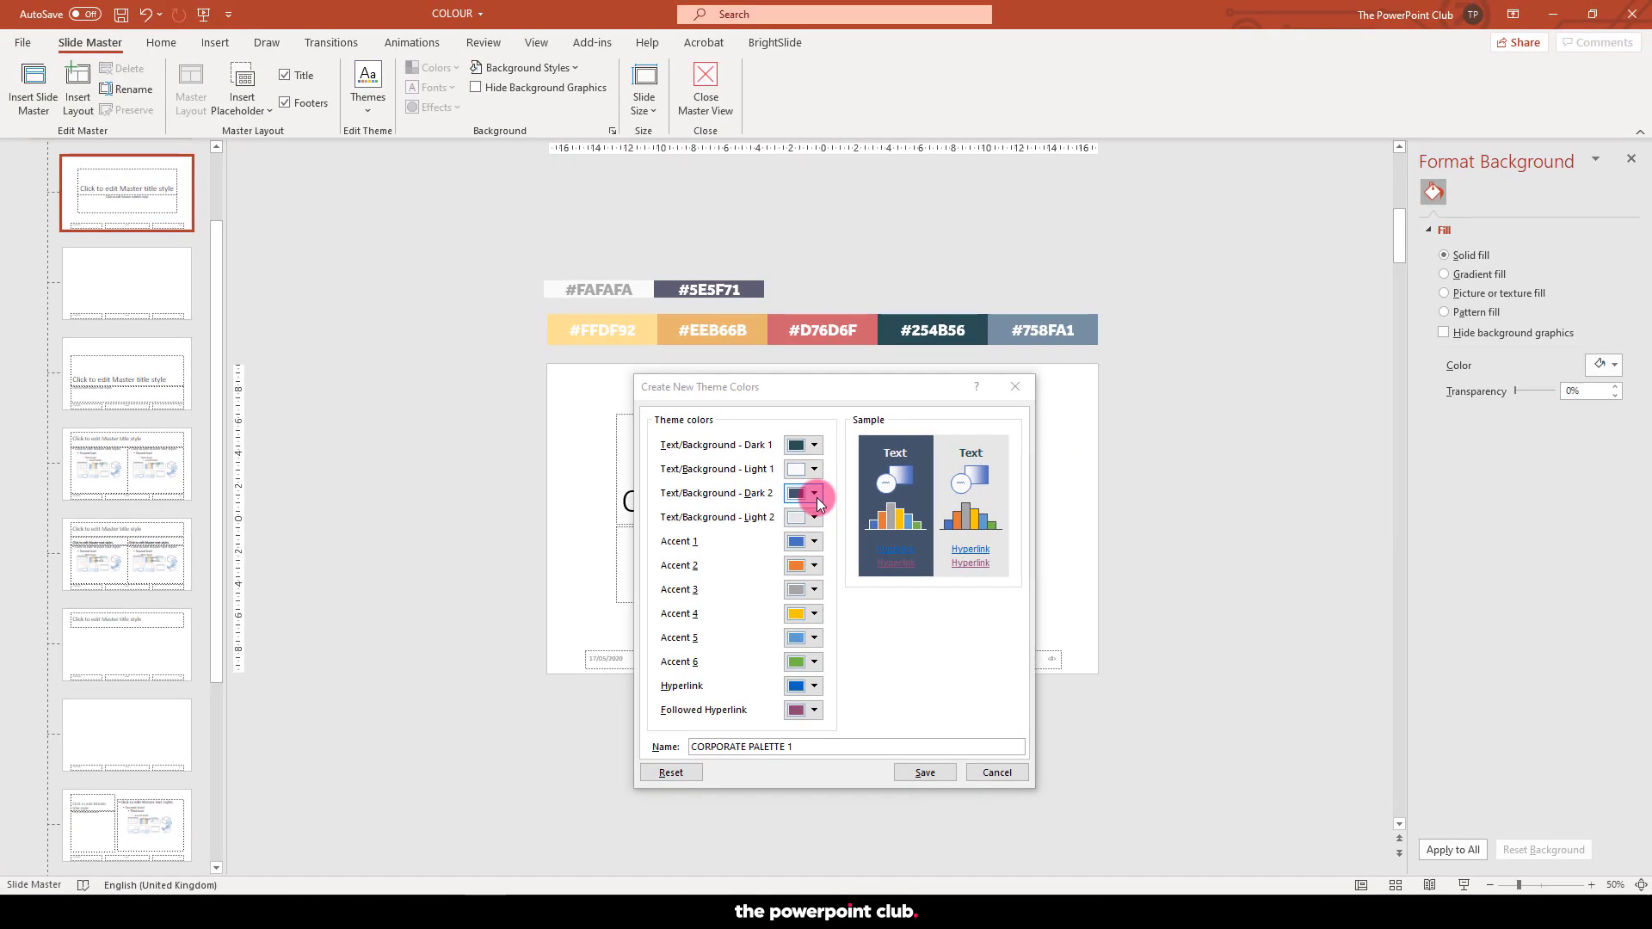
# - Set Accent 1 to #D76D6F and Accent 2 to #758FA1
pyautogui.click(817, 498)
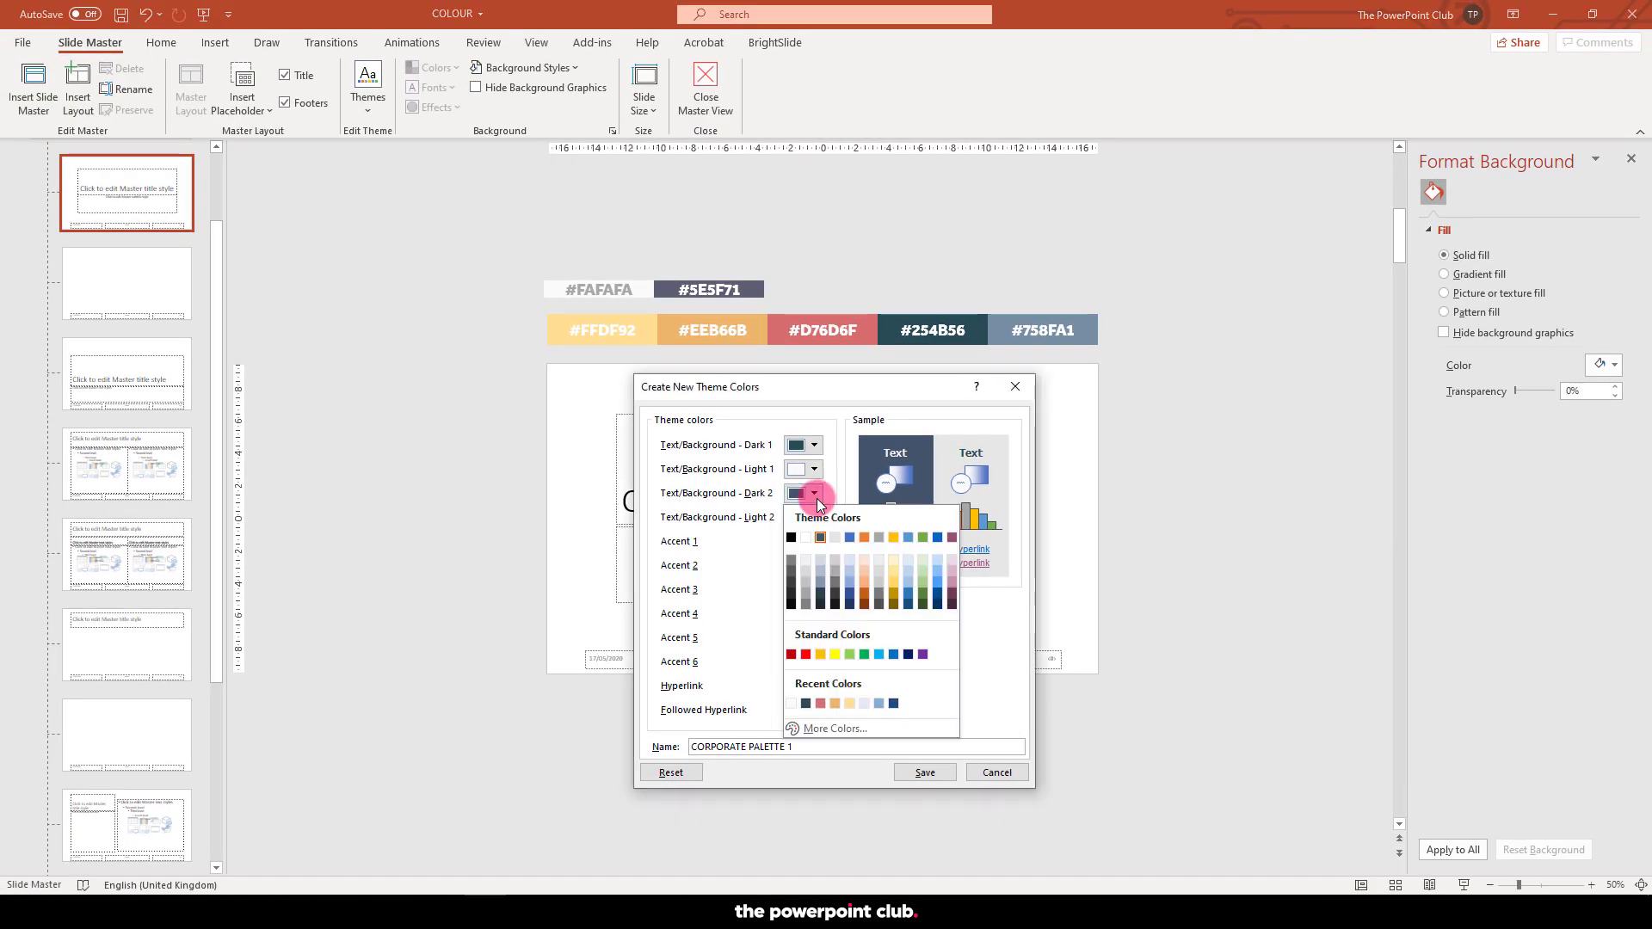
pyautogui.click(848, 772)
pyautogui.moveTo(860, 809); pyautogui.dragTo(833, 809)
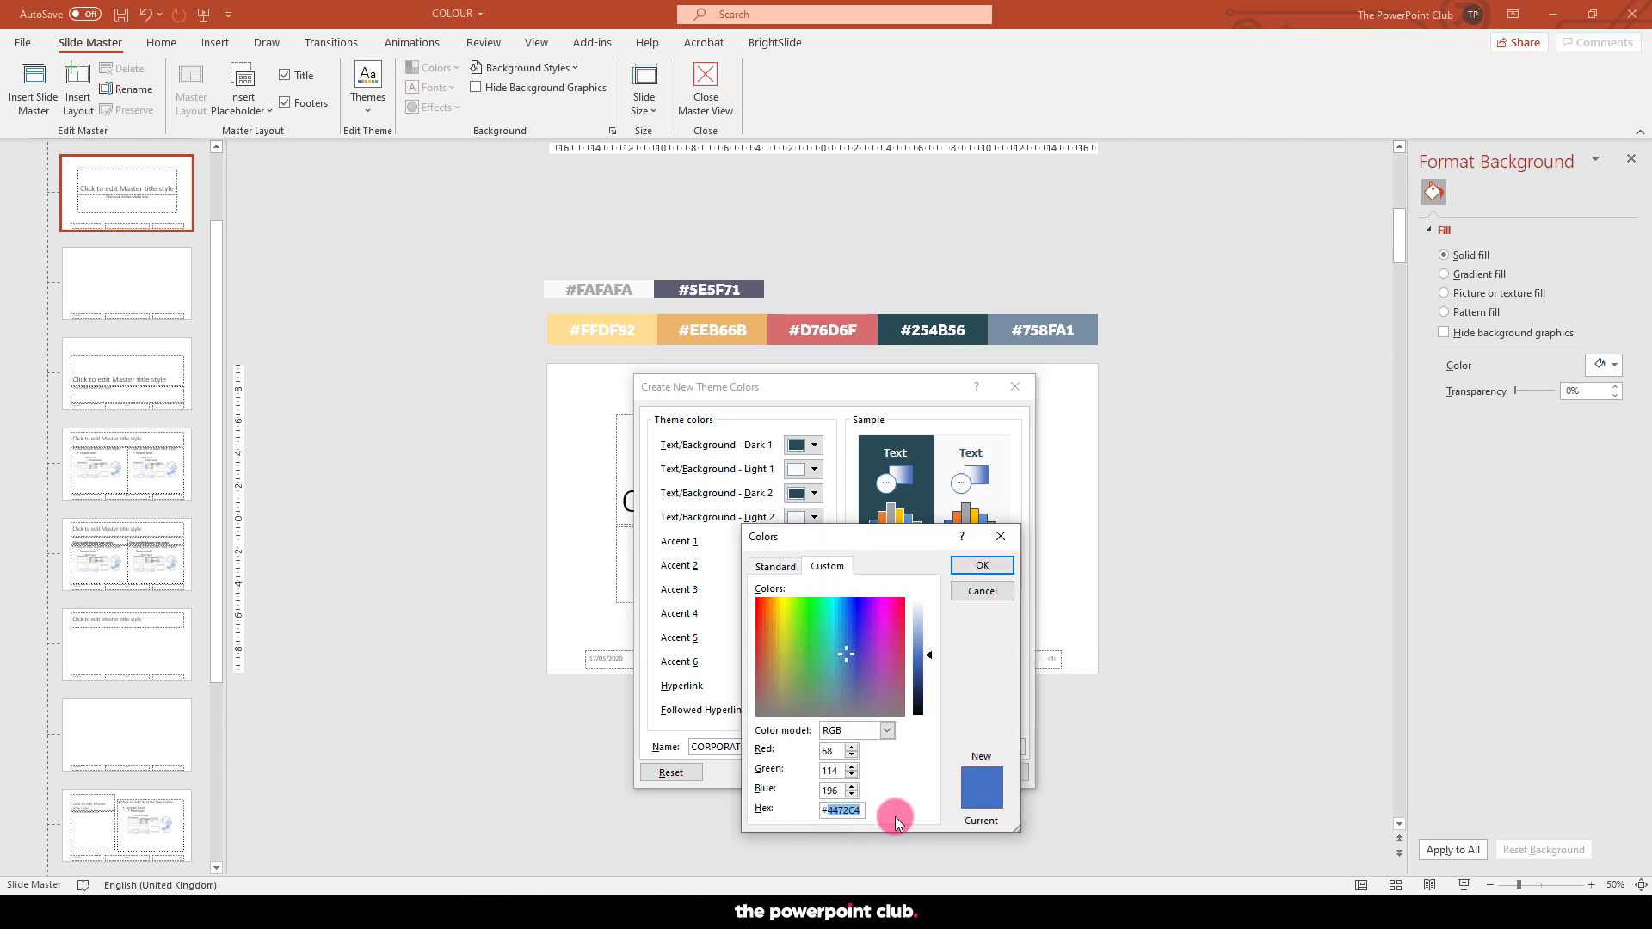
pyautogui.write('D76D6F')
pyautogui.click(953, 568)
pyautogui.click(814, 565)
pyautogui.click(833, 801)
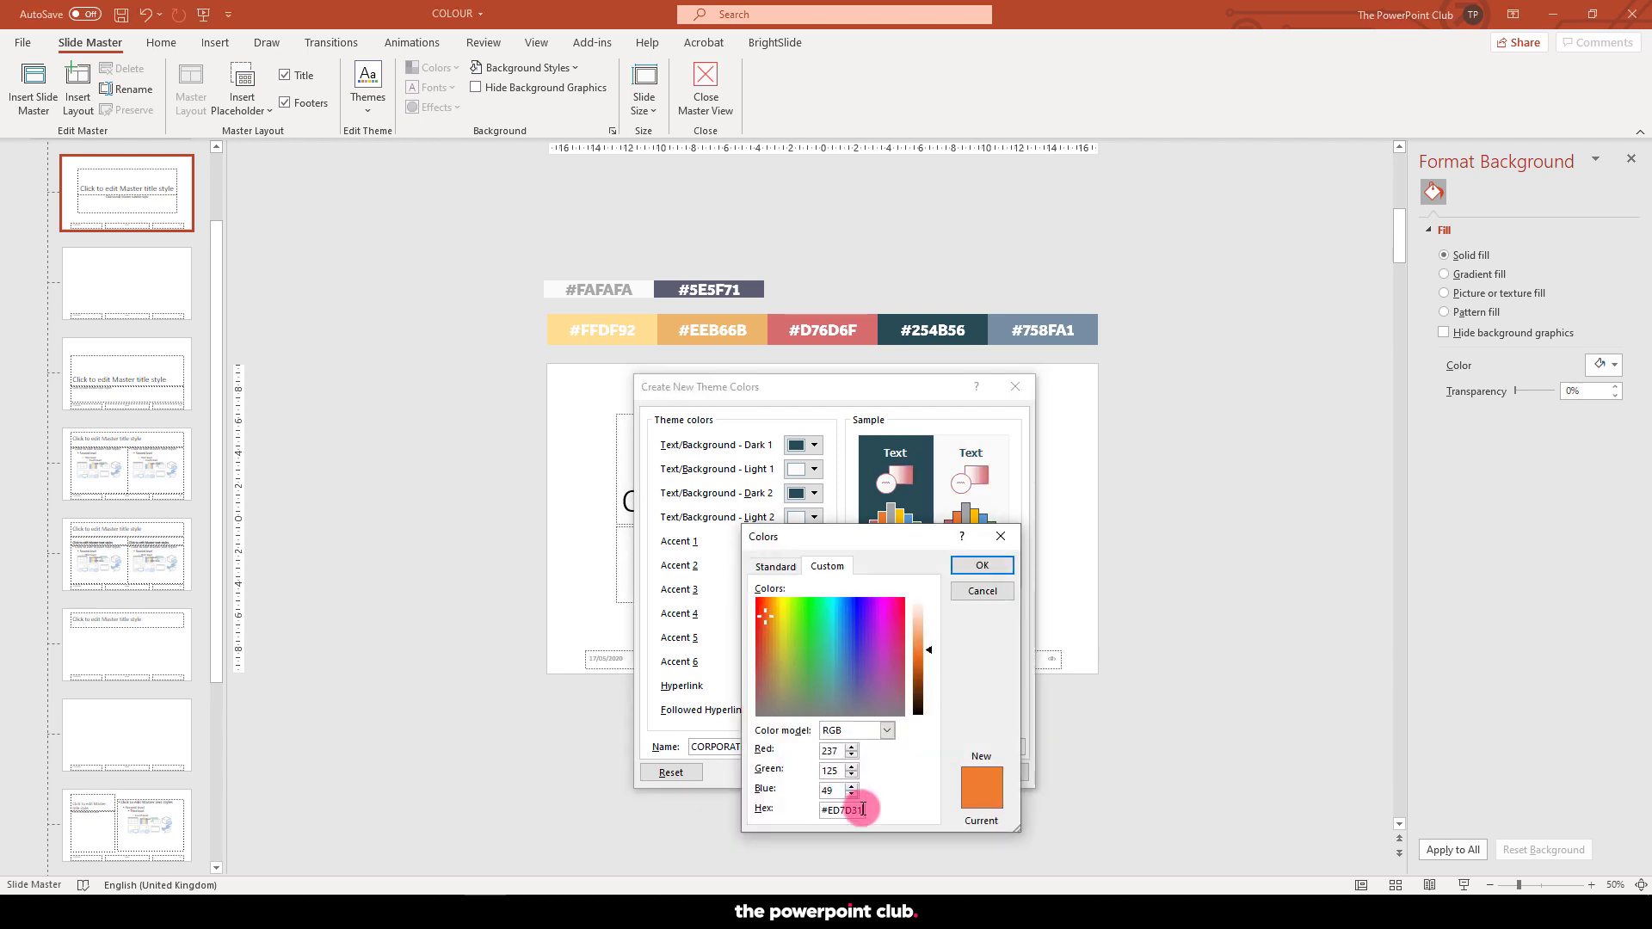
pyautogui.moveTo(828, 810)
pyautogui.mouseDown()
pyautogui.moveTo(879, 805)
pyautogui.moveTo(830, 809)
pyautogui.mouseUp()
pyautogui.write('758FA1')
pyautogui.click(981, 565)
# - Set Accent 3 to #5E5F71 and Accent 4 to #FFDF92
pyautogui.click(814, 590)
pyautogui.click(818, 819)
pyautogui.write('5EF')
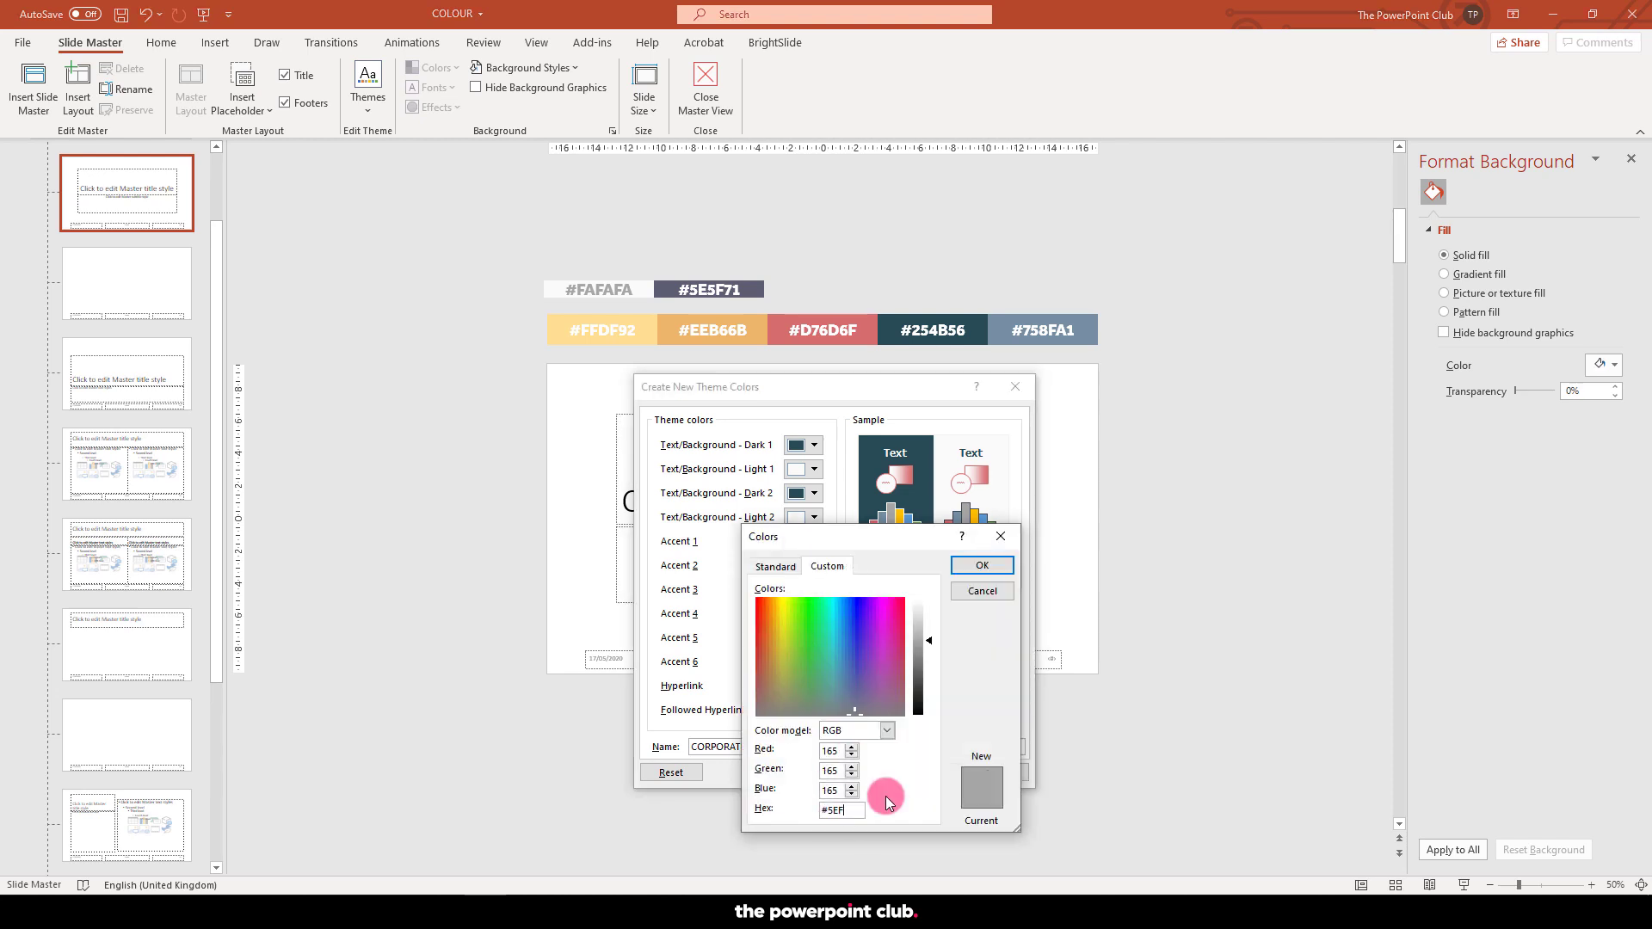
pyautogui.write('E5F71')
pyautogui.press('Return')
pyautogui.click(814, 614)
pyautogui.click(818, 842)
pyautogui.moveTo(865, 810); pyautogui.dragTo(828, 809)
pyautogui.write('FFDF92')
pyautogui.press('Return')
# - Set Accent 5 to #EEB66B and save the CORPORATE PALETTE 1 colours
pyautogui.click(814, 637)
pyautogui.click(819, 866)
pyautogui.write('EEB66B')
pyautogui.press('Return')
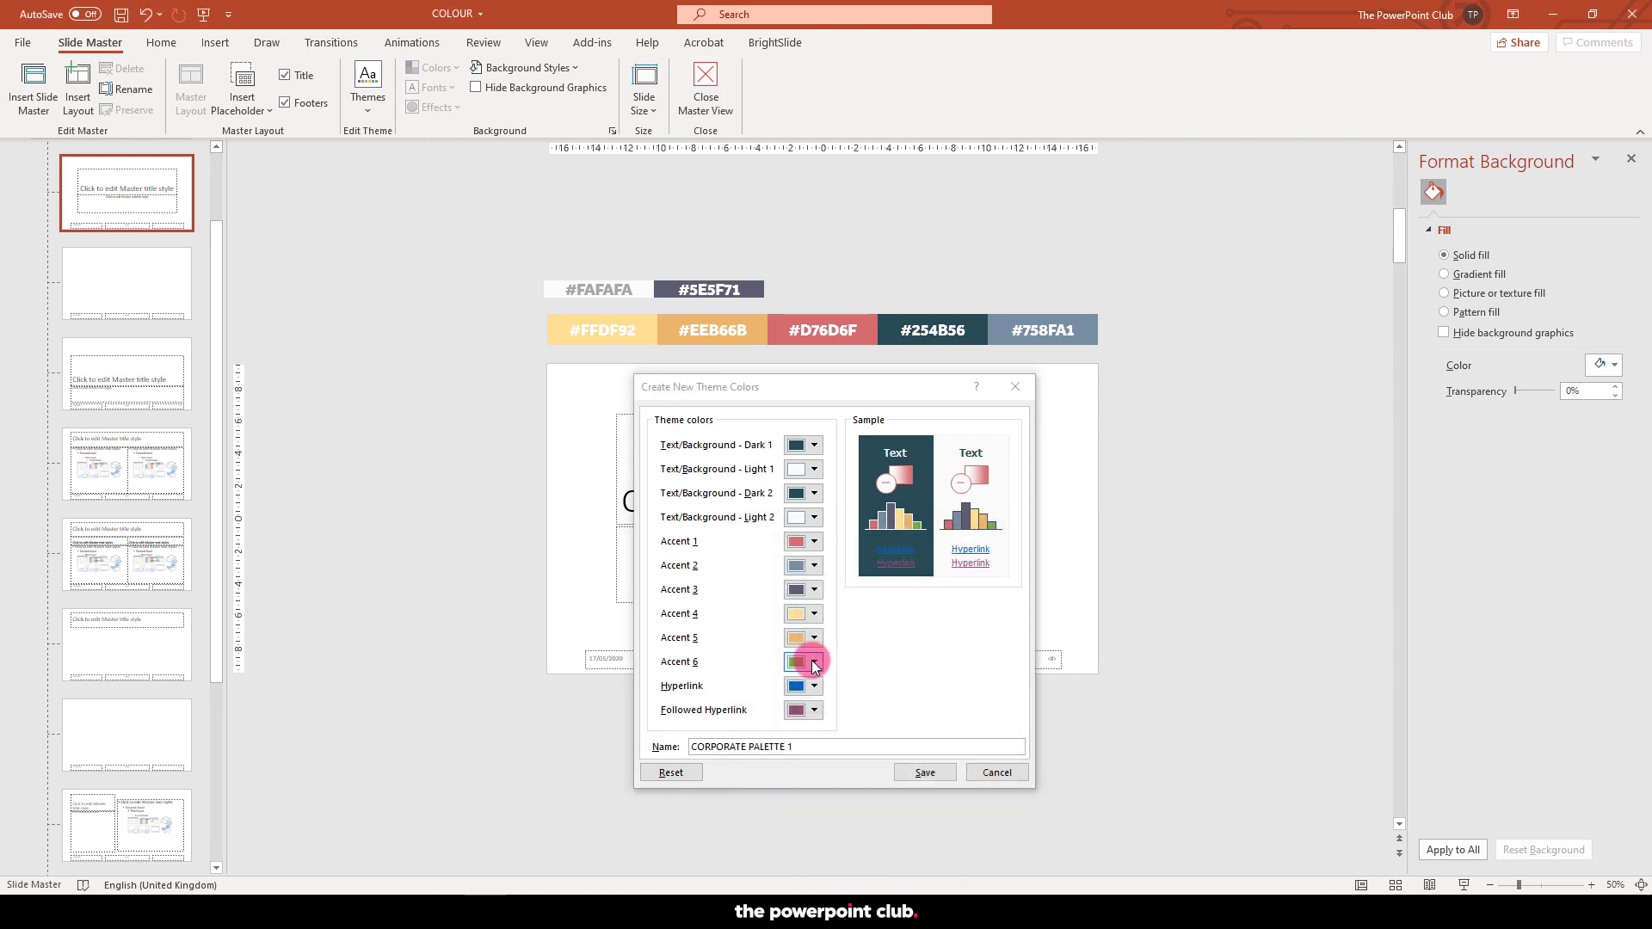
pyautogui.click(926, 773)
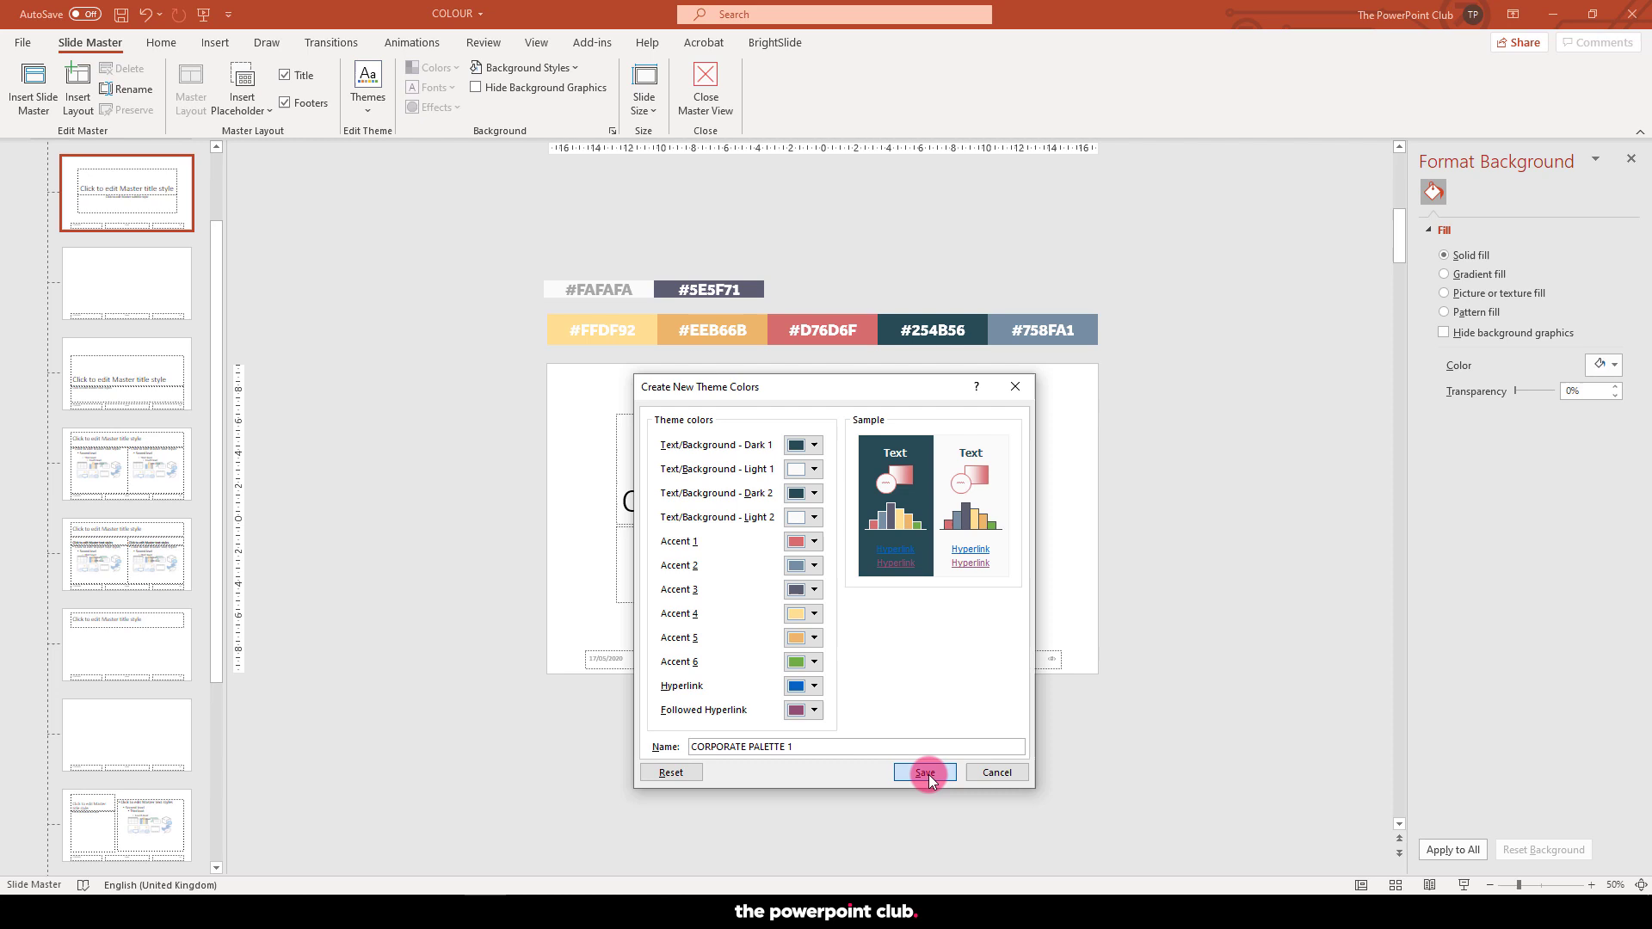
pyautogui.click(927, 775)
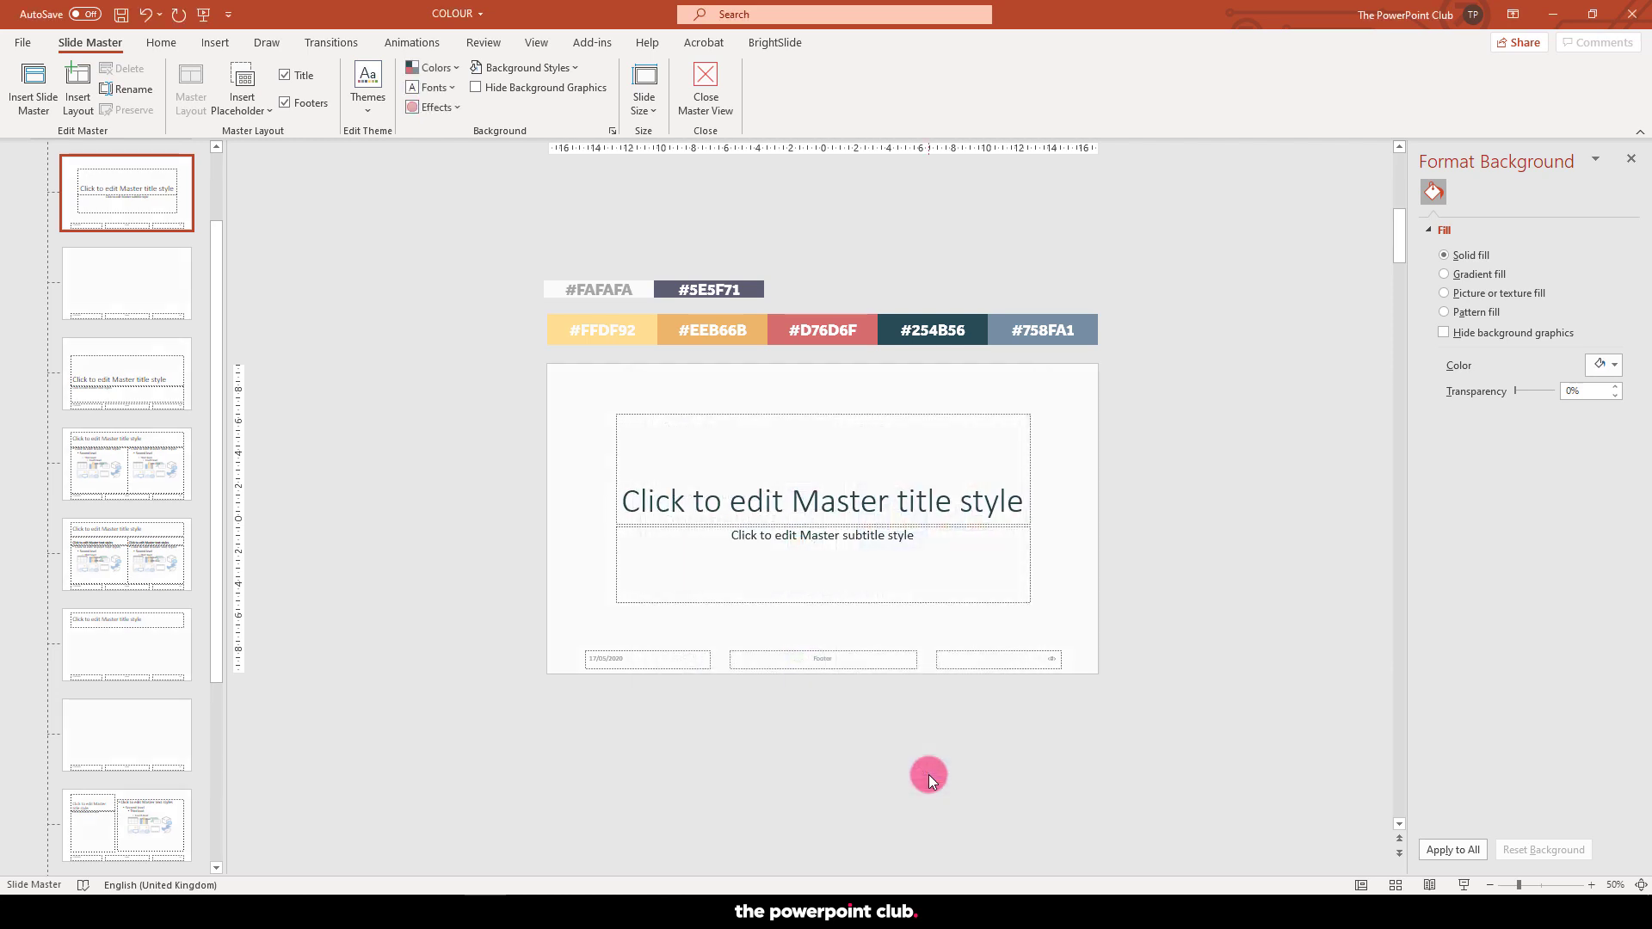
# - Return to Normal view, show the recoloured chart on slide 21, and add blank slide 22 after it
pyautogui.click(537, 43)
pyautogui.click(9, 94)
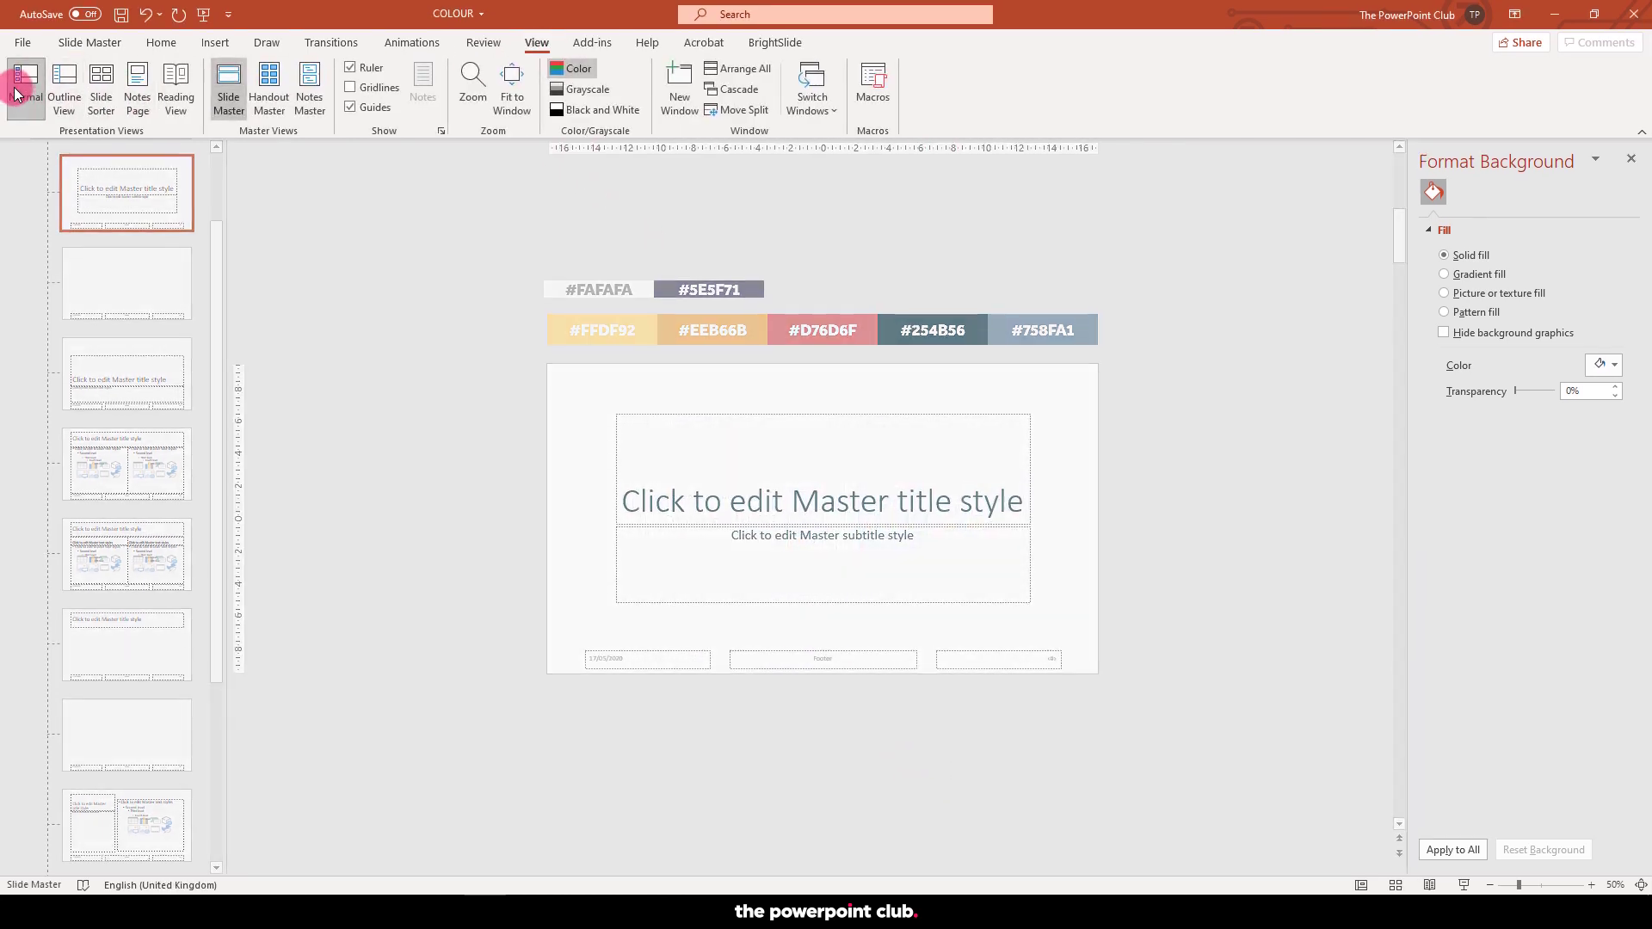
pyautogui.scroll(-10, 120, 602)
pyautogui.click(133, 802)
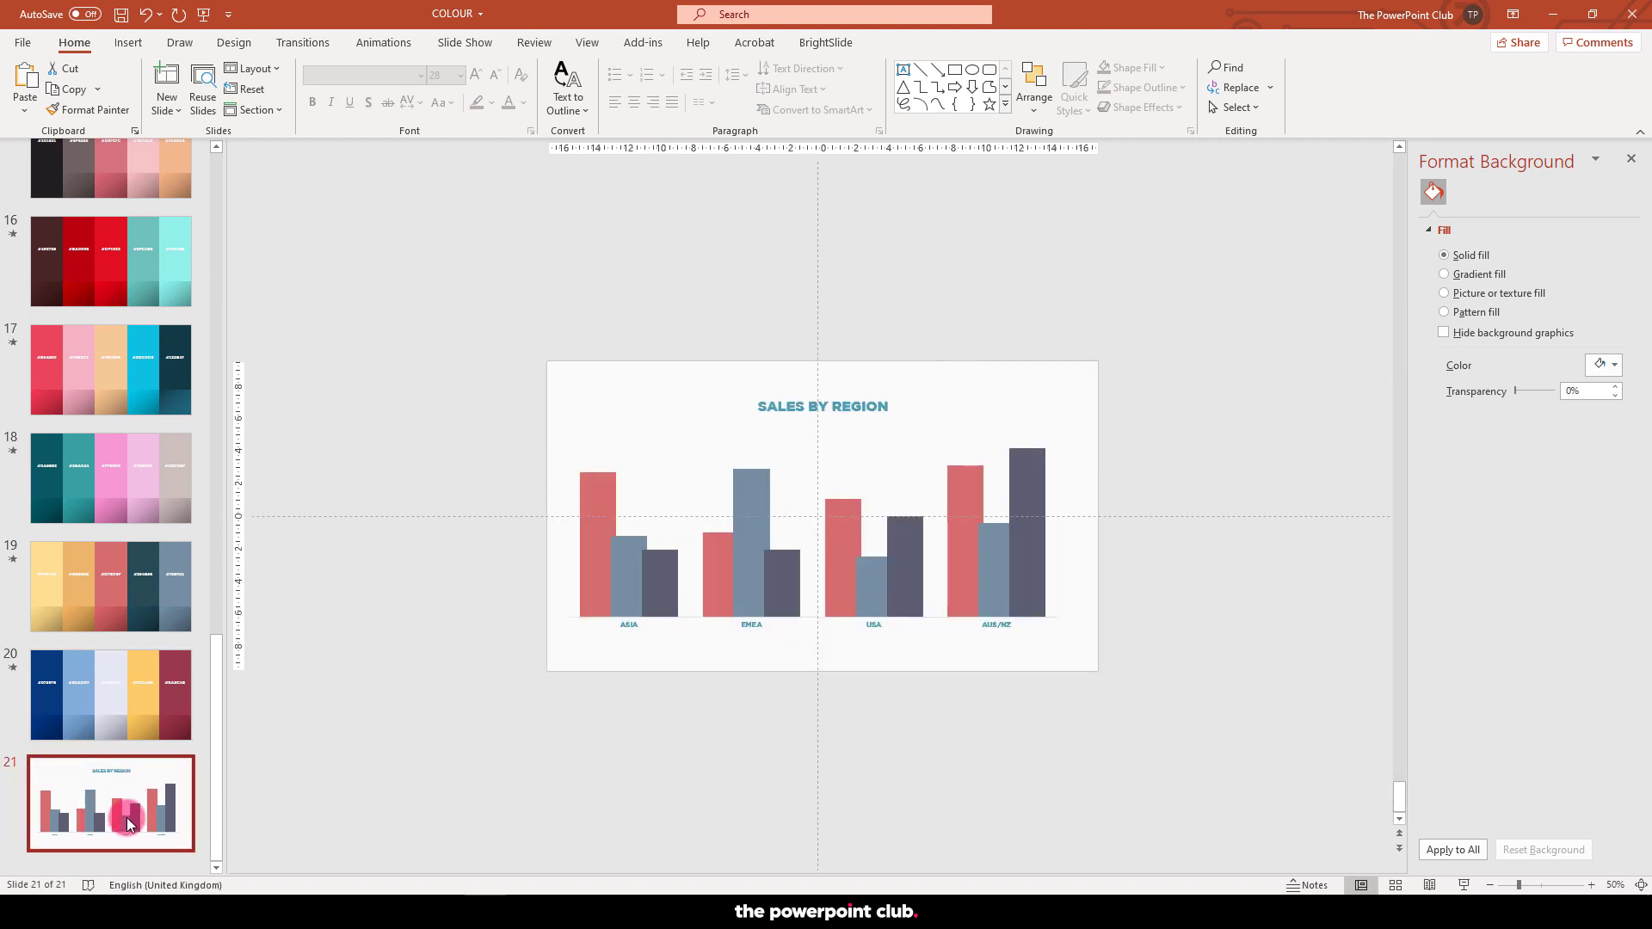
pyautogui.rightClick(132, 868)
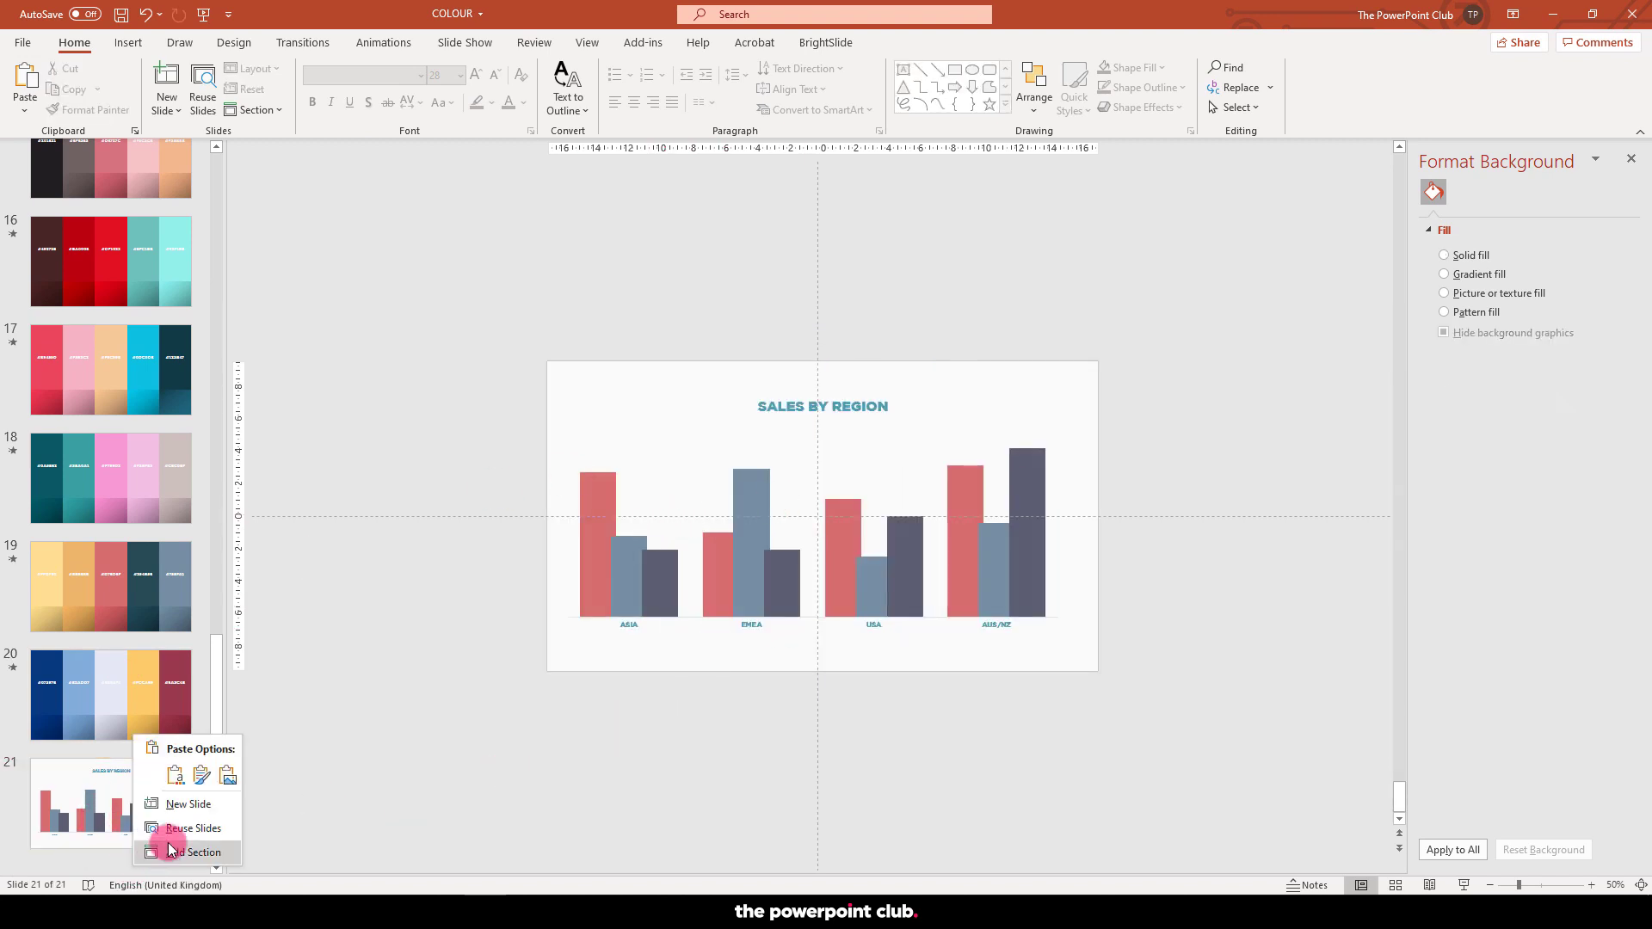
pyautogui.click(190, 804)
# - Draw a rectangle in the upper left of slide 22 and begin choosing its fill colour
pyautogui.click(951, 72)
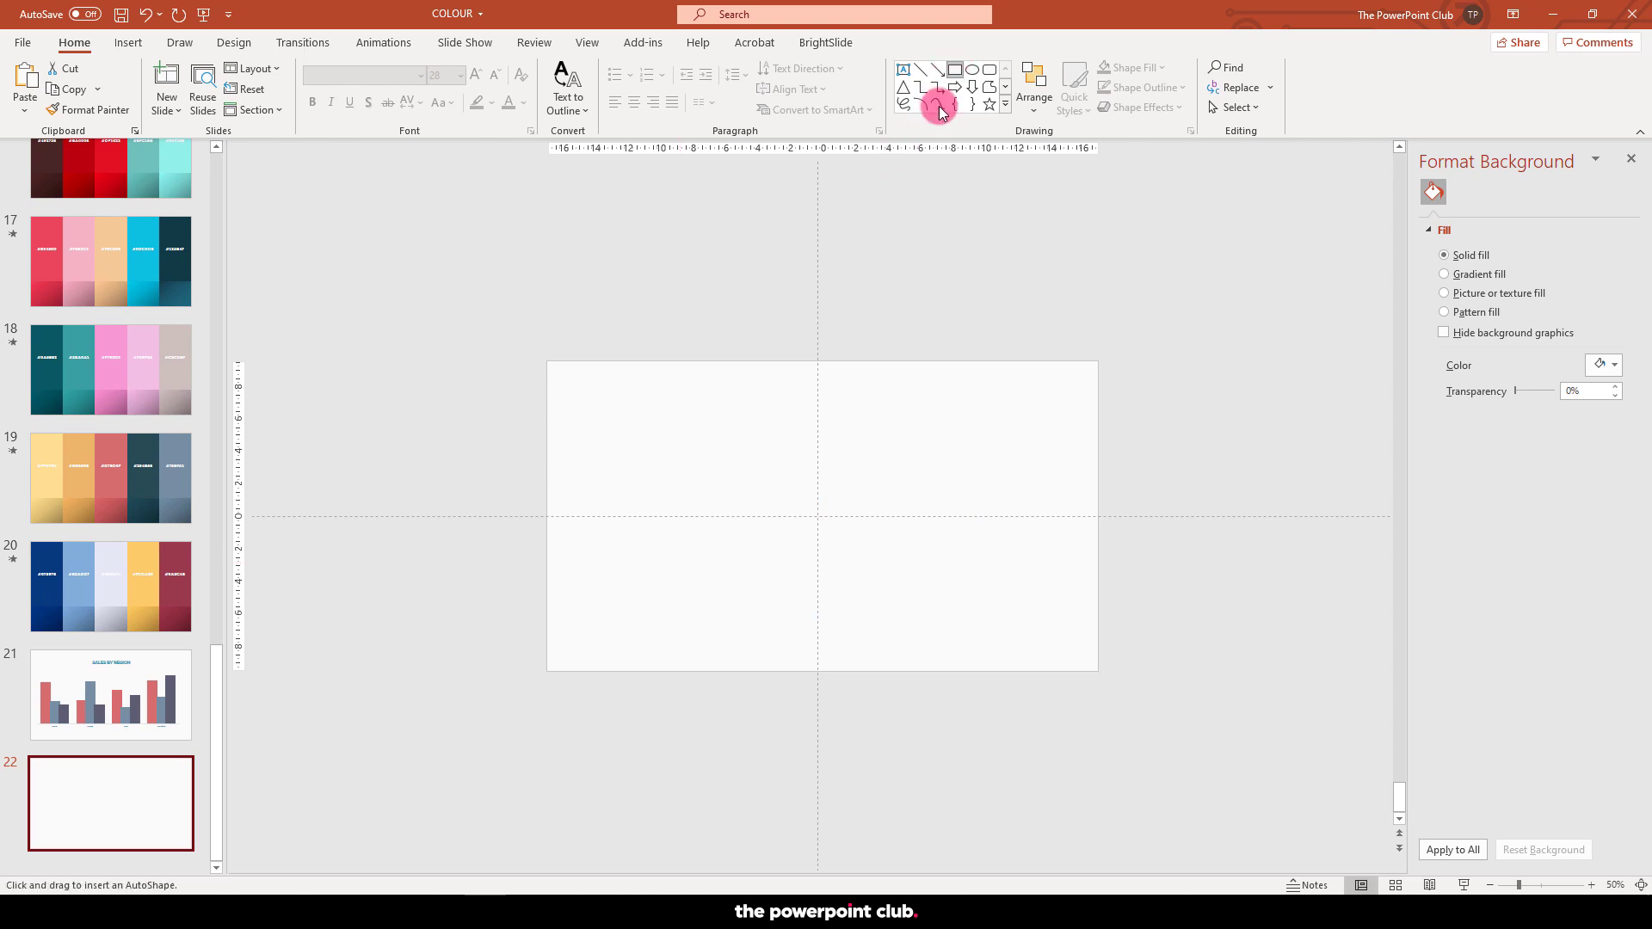
pyautogui.moveTo(579, 407); pyautogui.dragTo(770, 543)
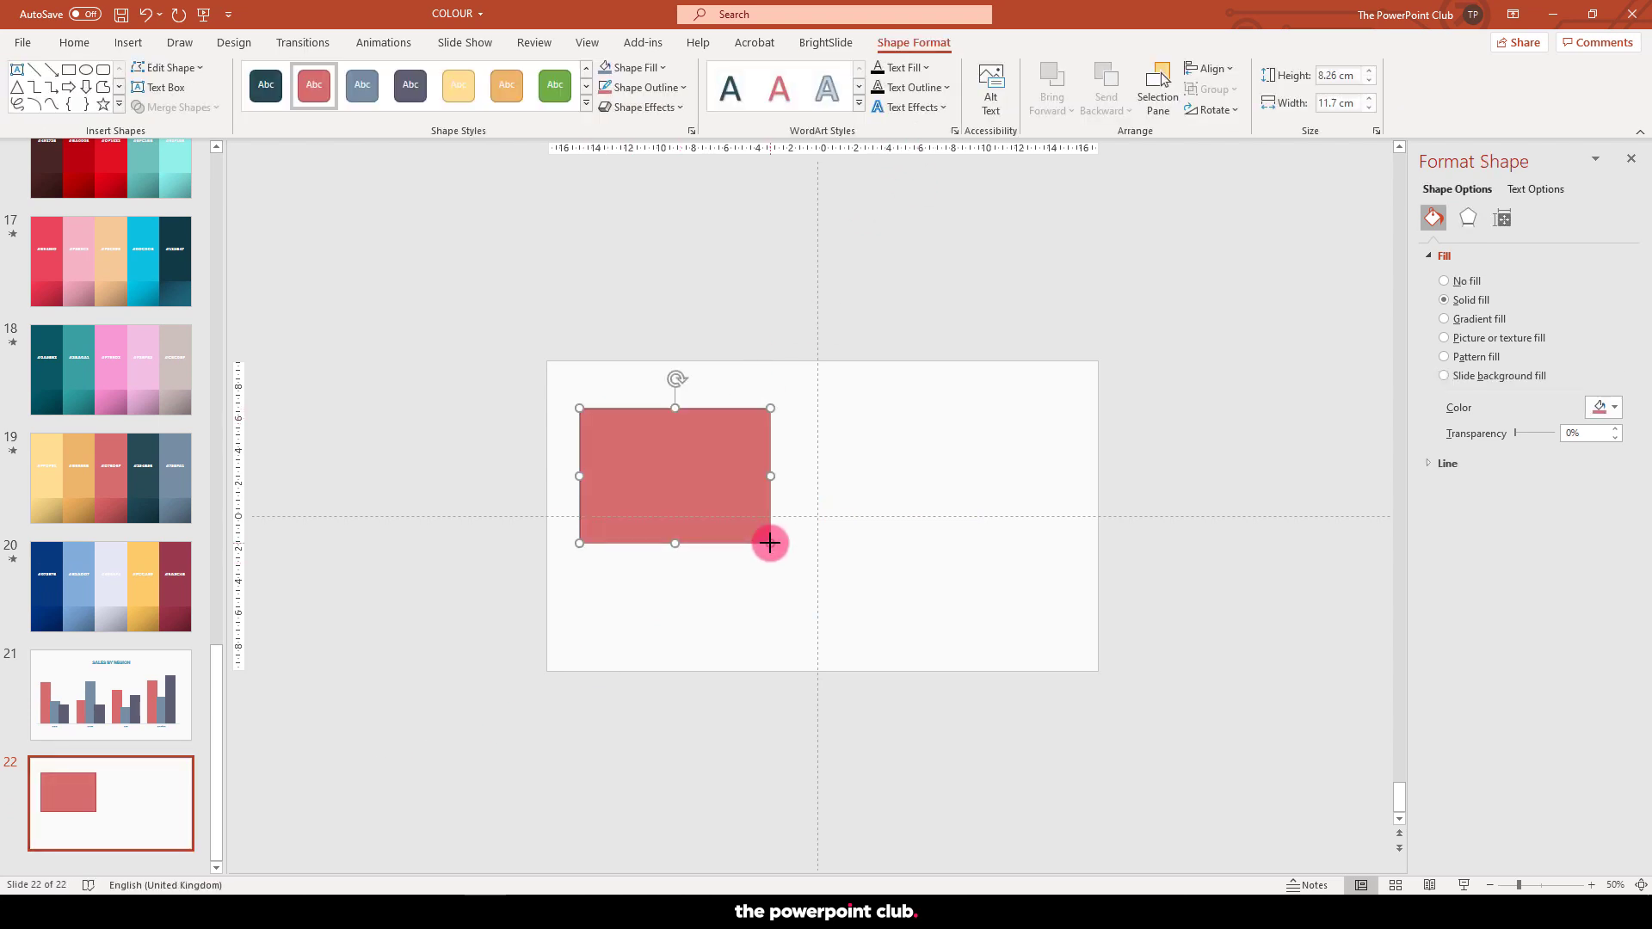
pyautogui.click(665, 71)
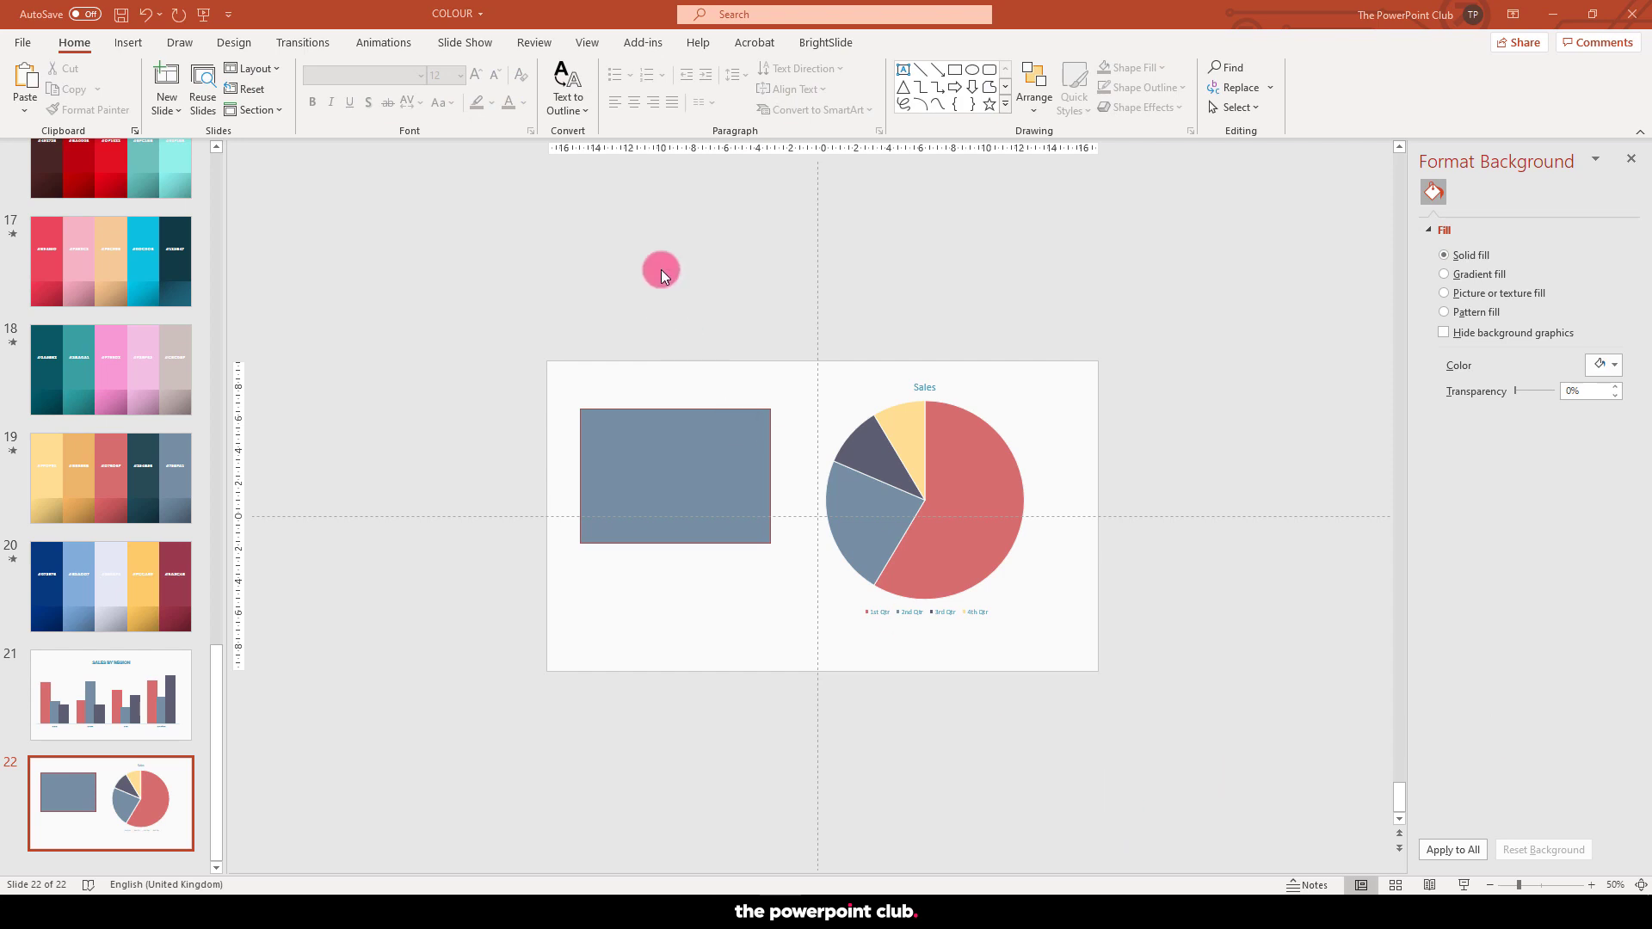
# - In Slide Master, reopen CORPORATE PALETTE 1 for editing, check Accent 2, and save it unchanged
pyautogui.click(587, 43)
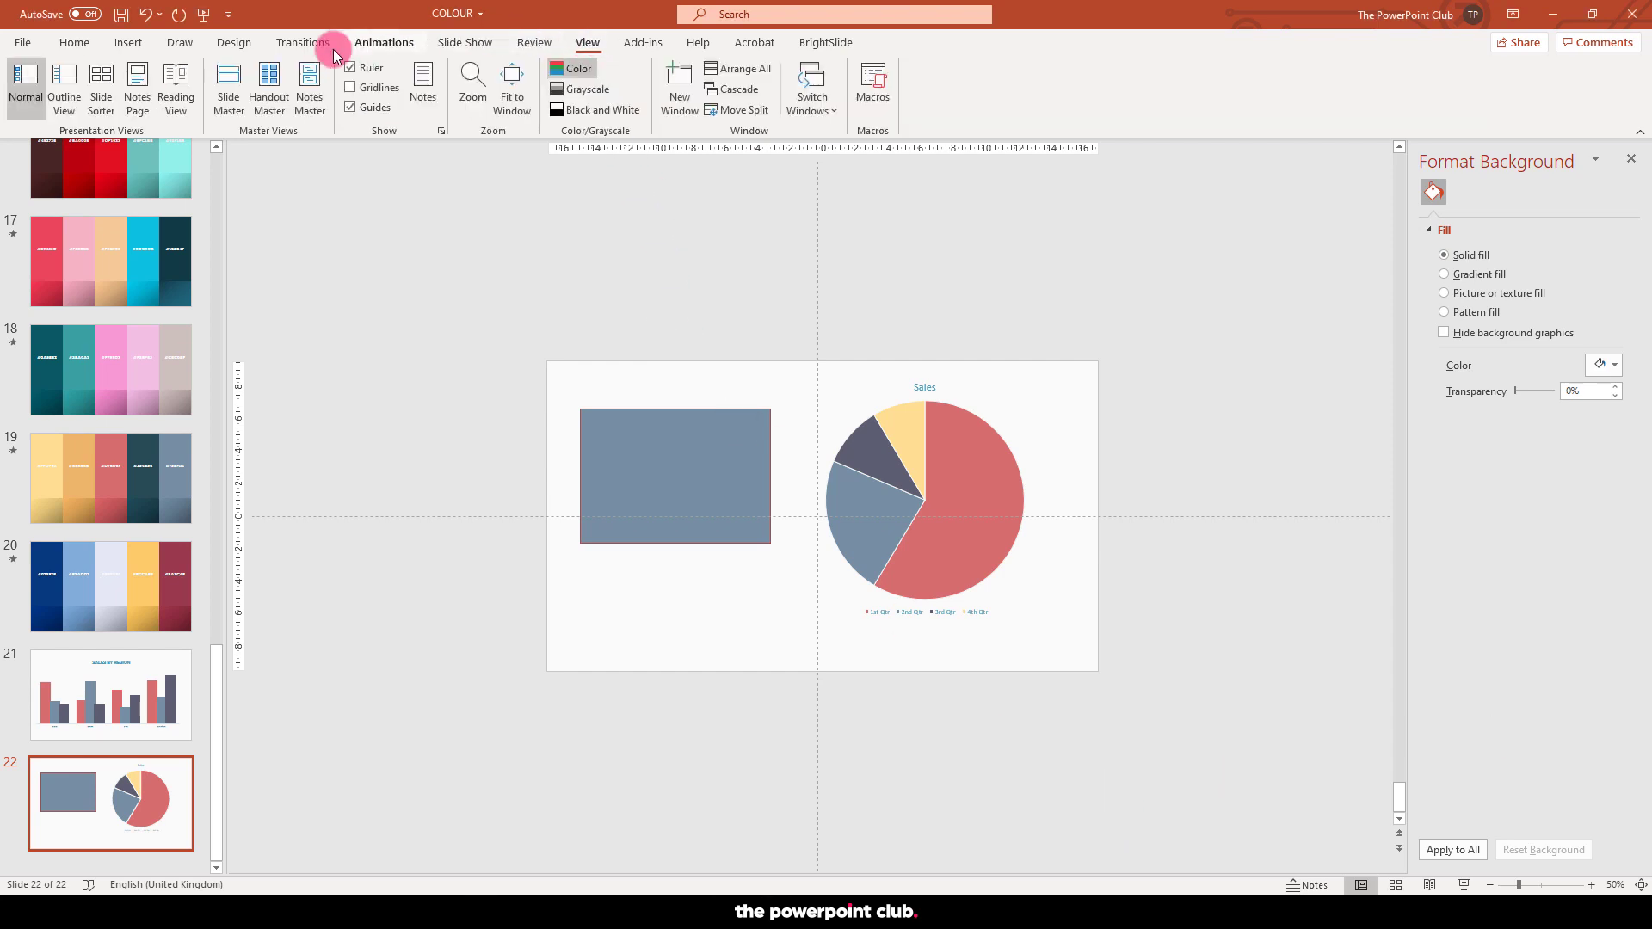
pyautogui.click(241, 80)
pyautogui.click(453, 67)
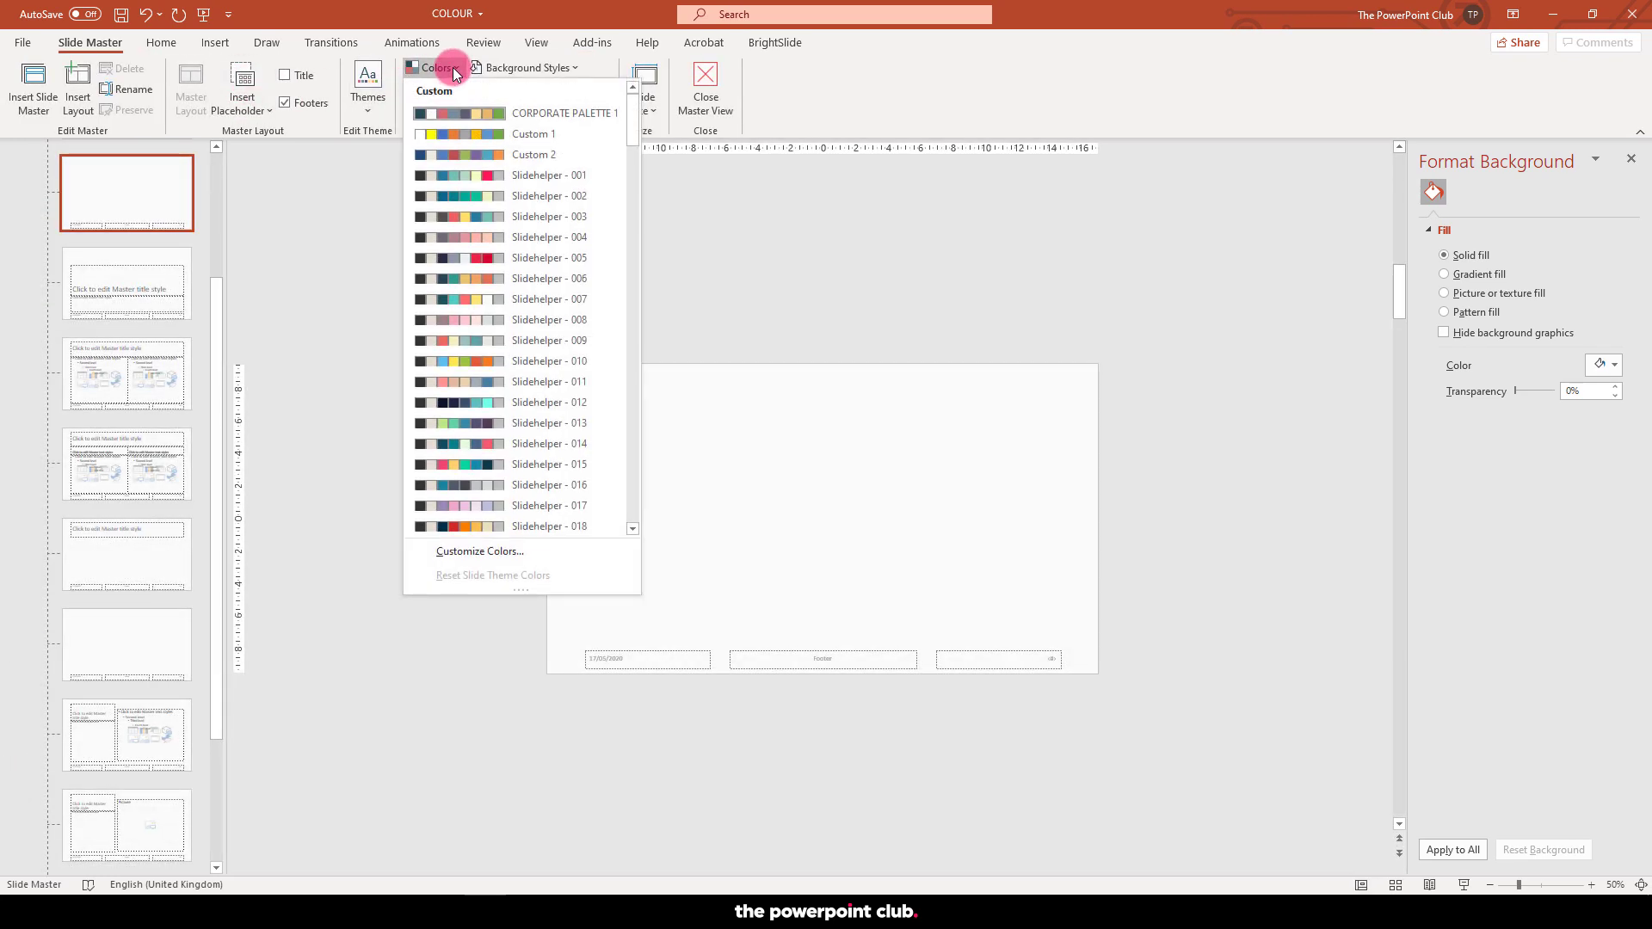
pyautogui.rightClick(573, 115)
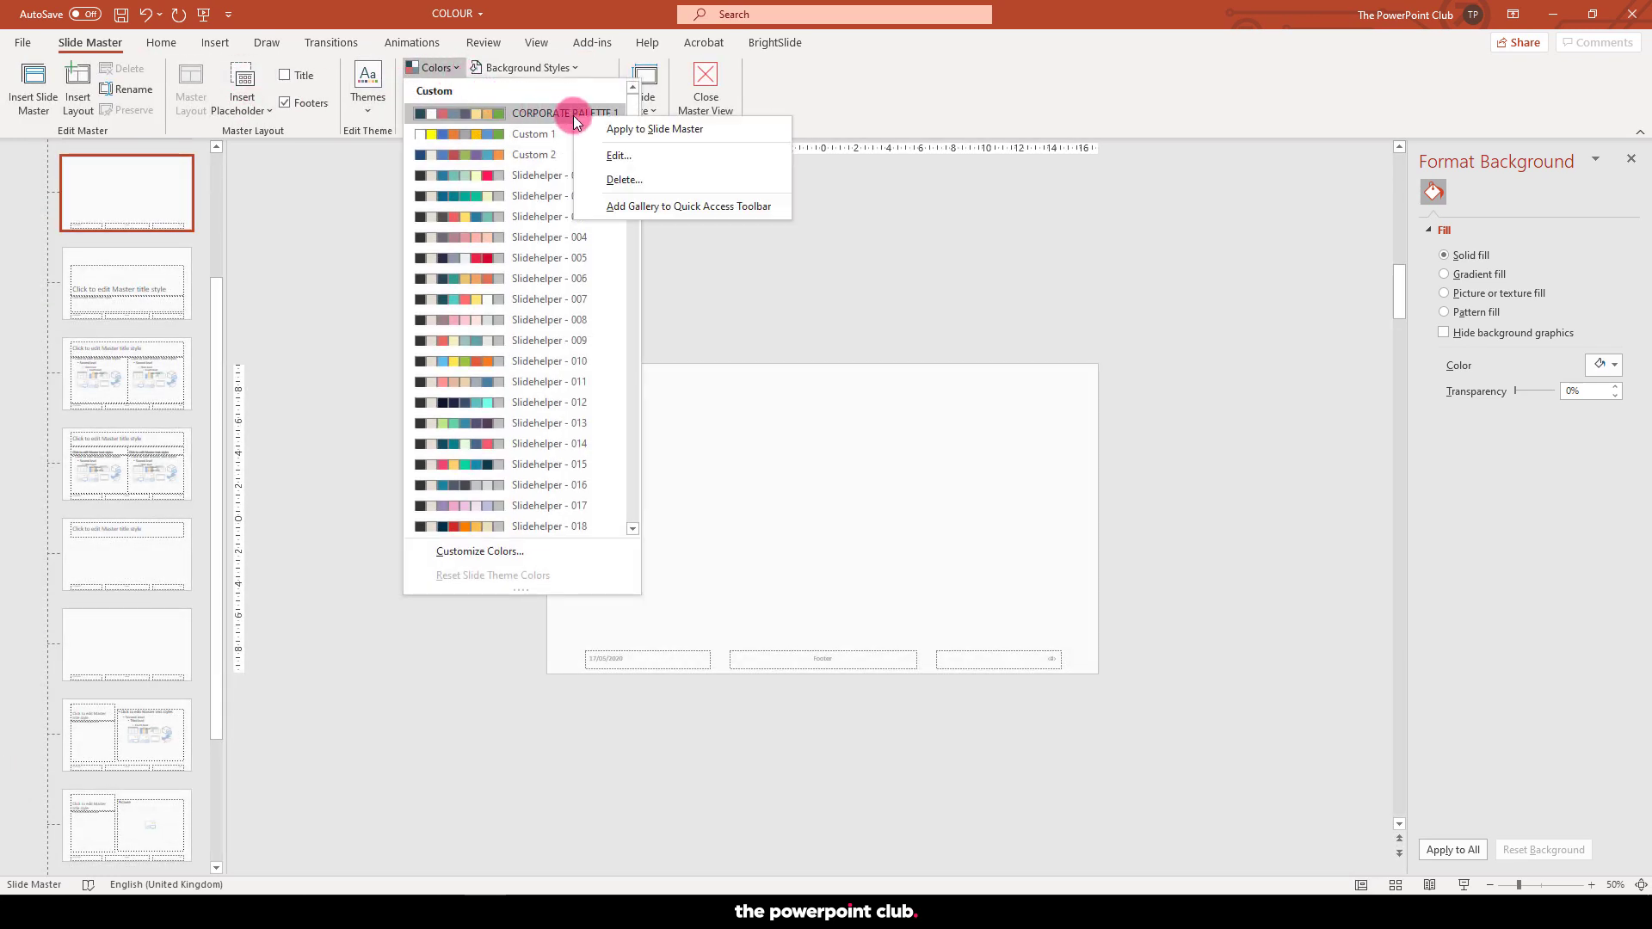
pyautogui.click(618, 156)
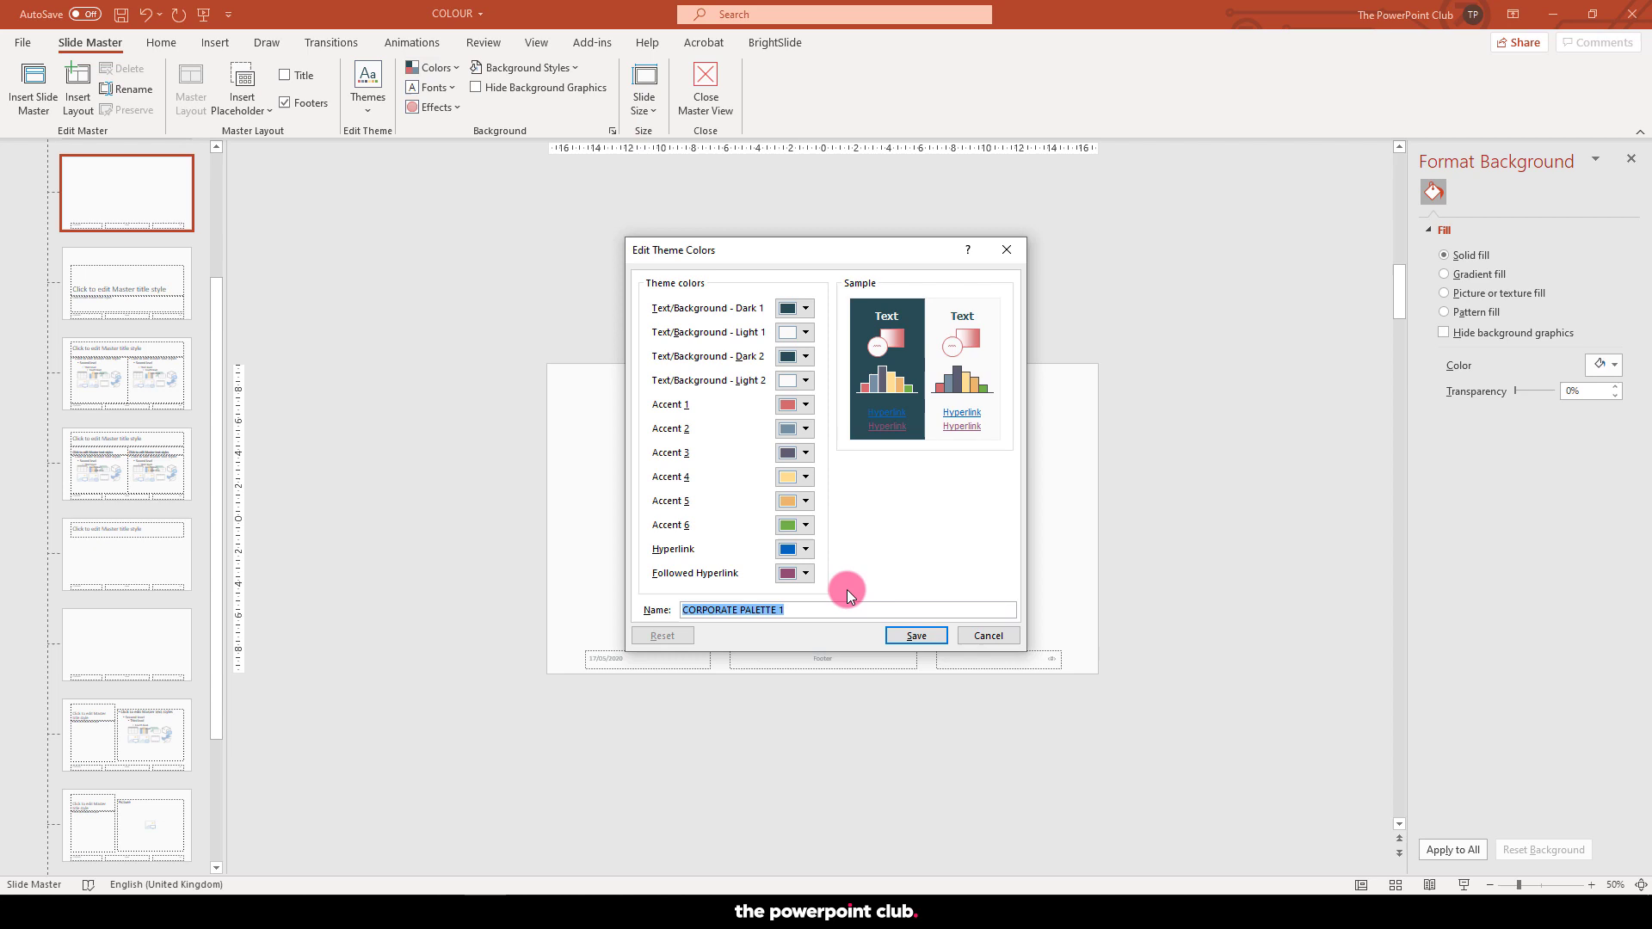
pyautogui.click(806, 428)
pyautogui.click(1005, 490)
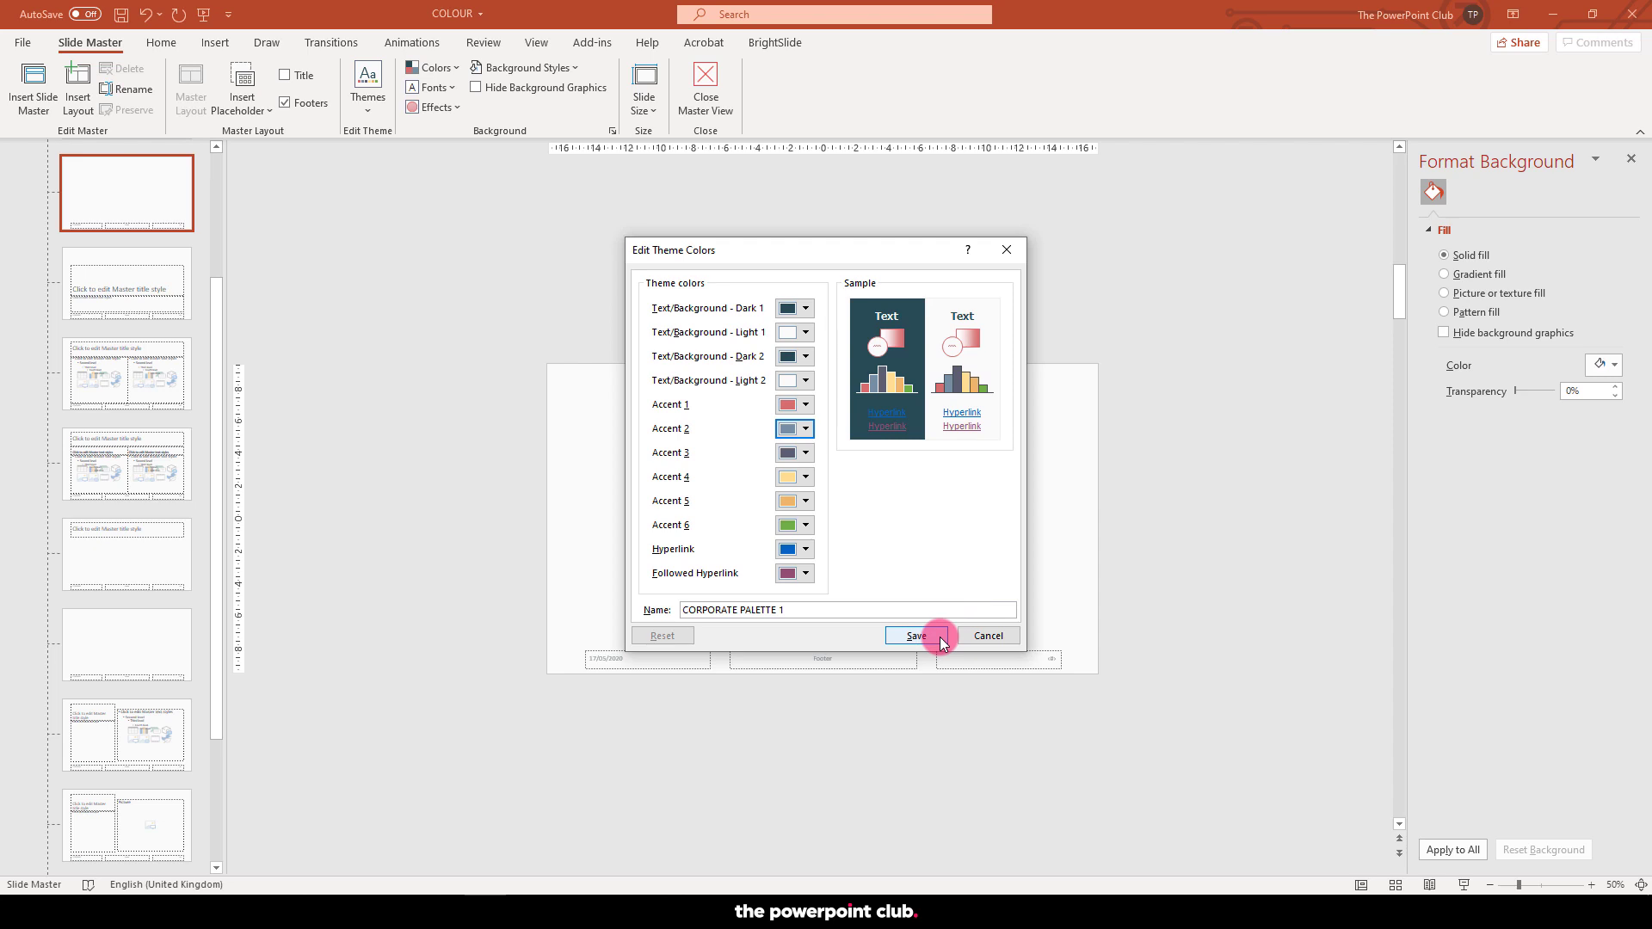
pyautogui.click(940, 641)
pyautogui.click(434, 67)
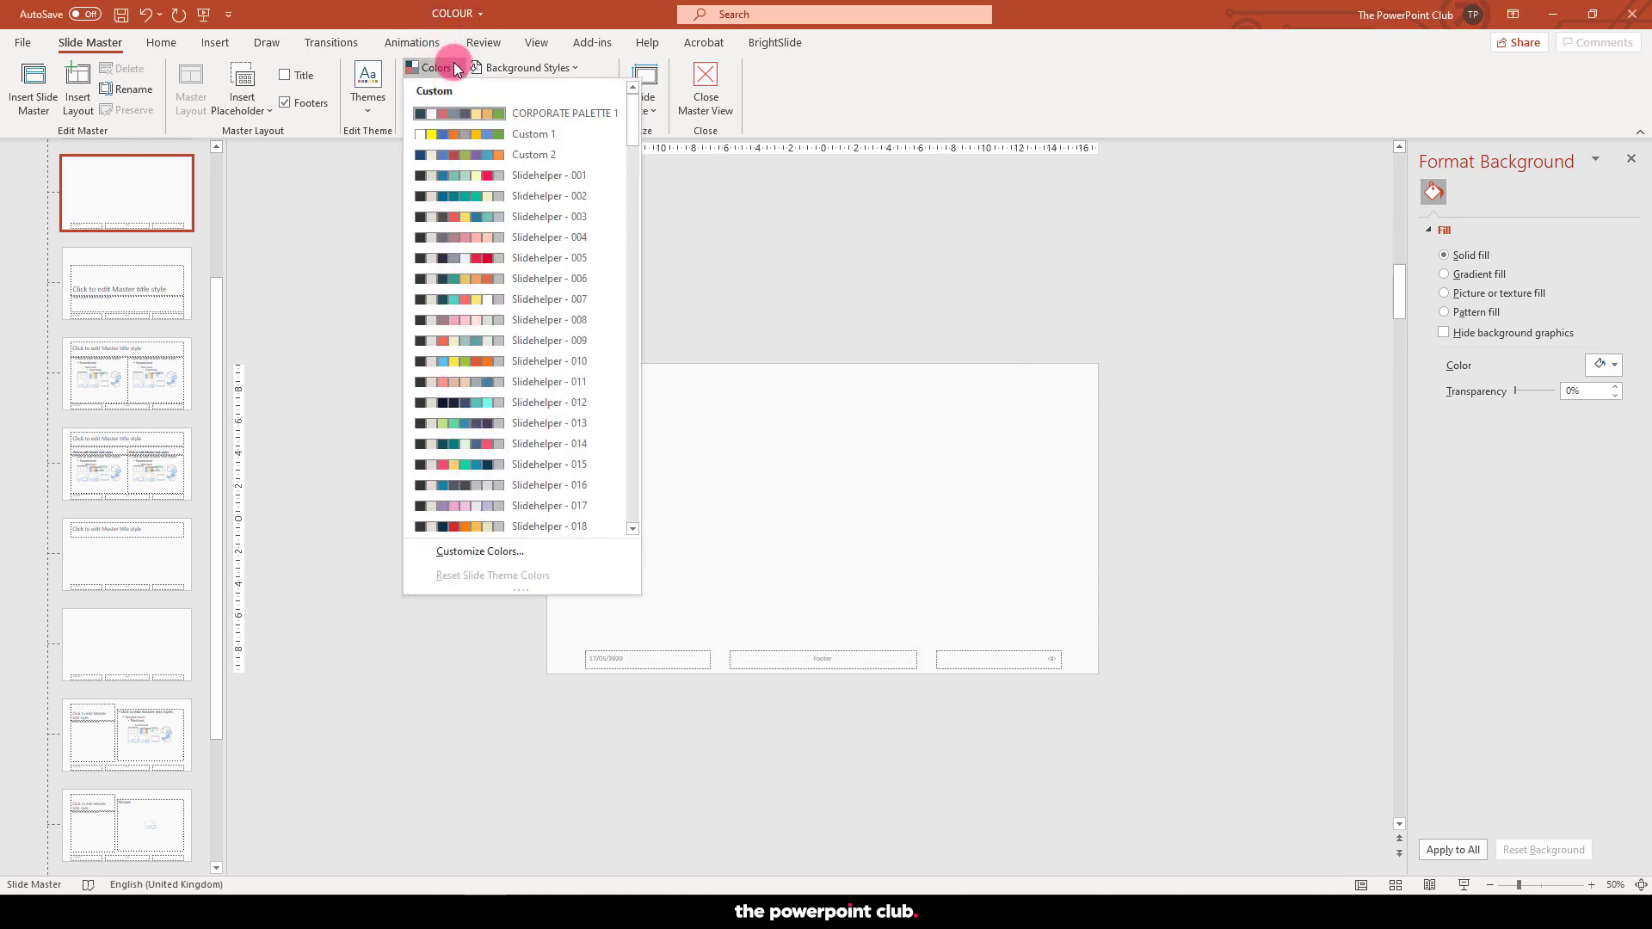
pyautogui.scroll(-20, 525, 409)
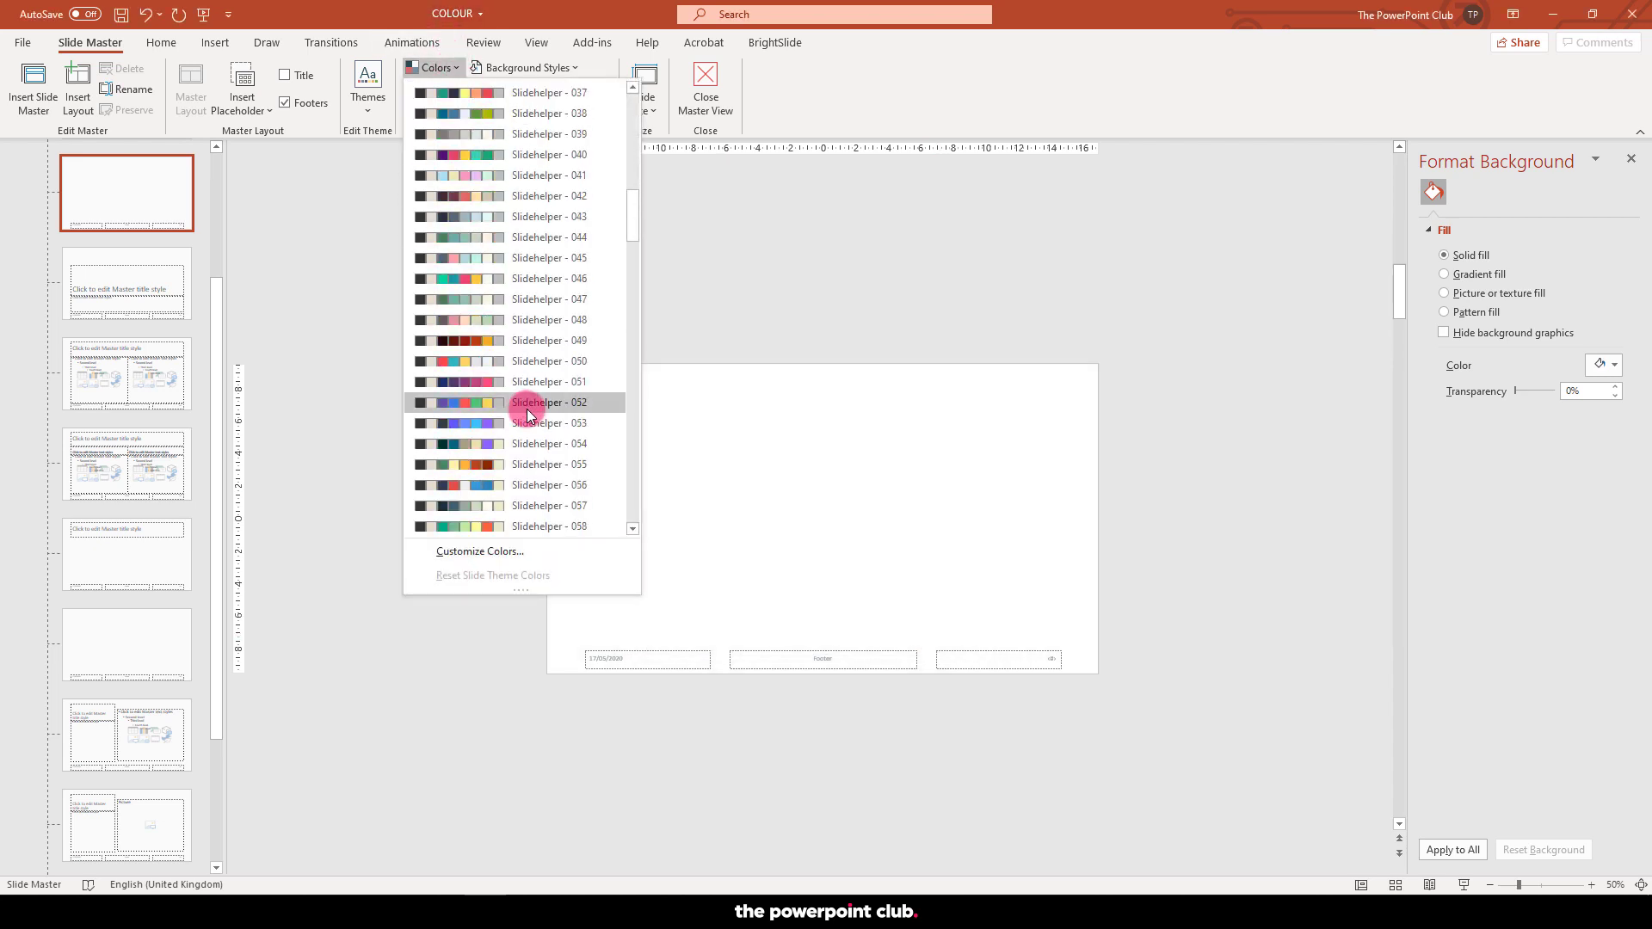
pyautogui.scroll(20, 528, 421)
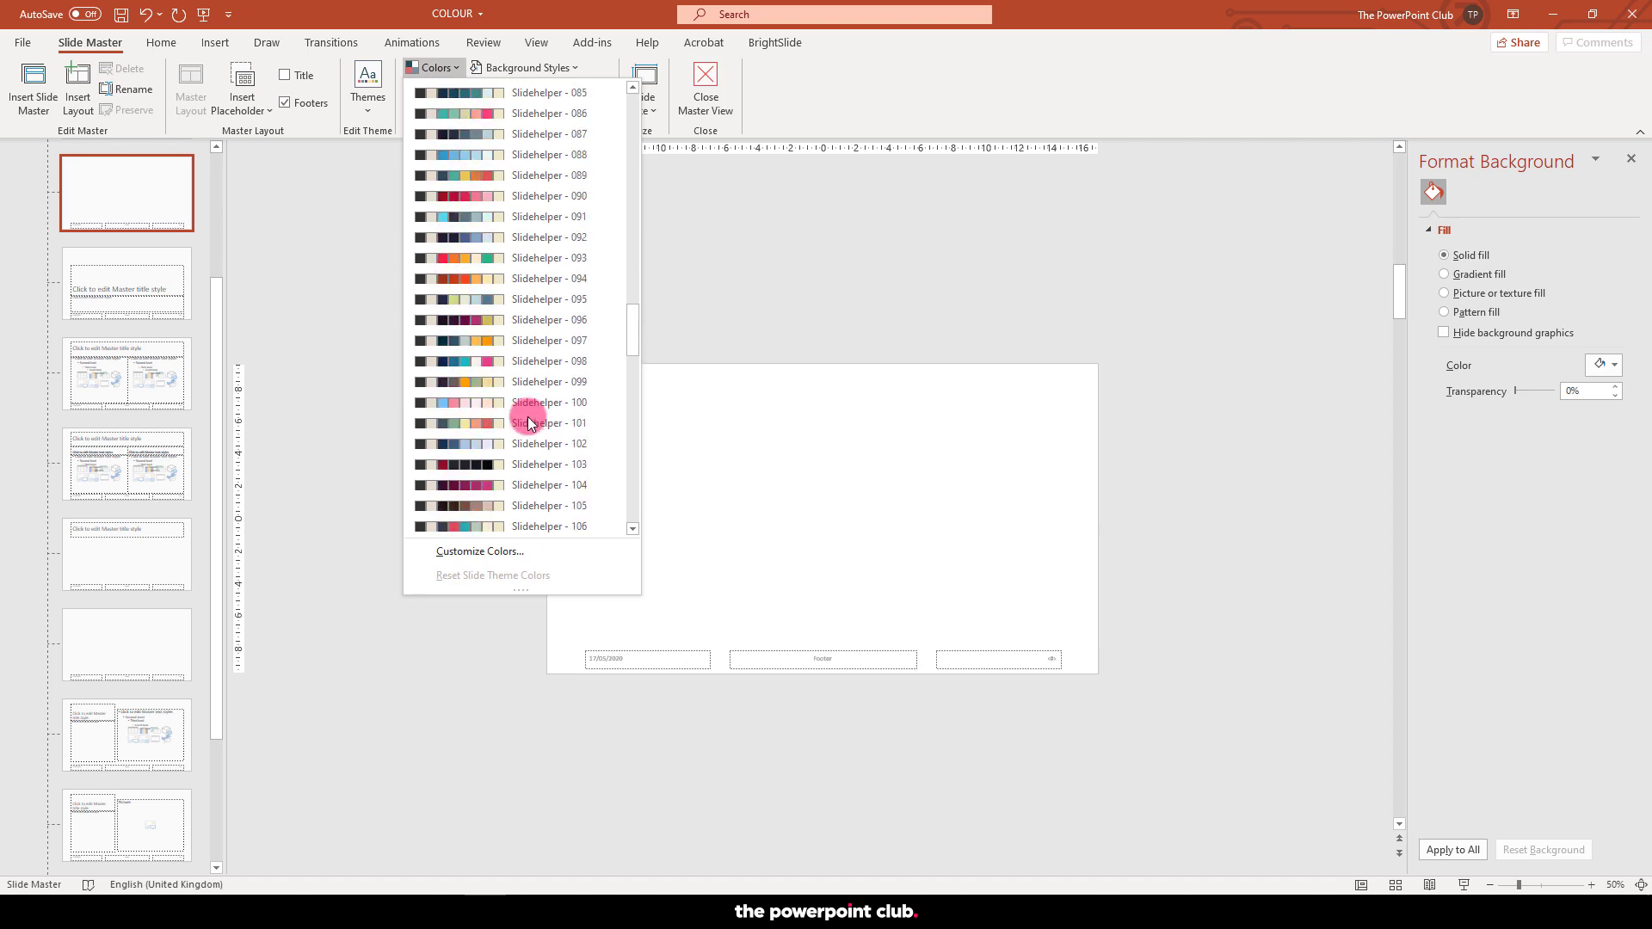